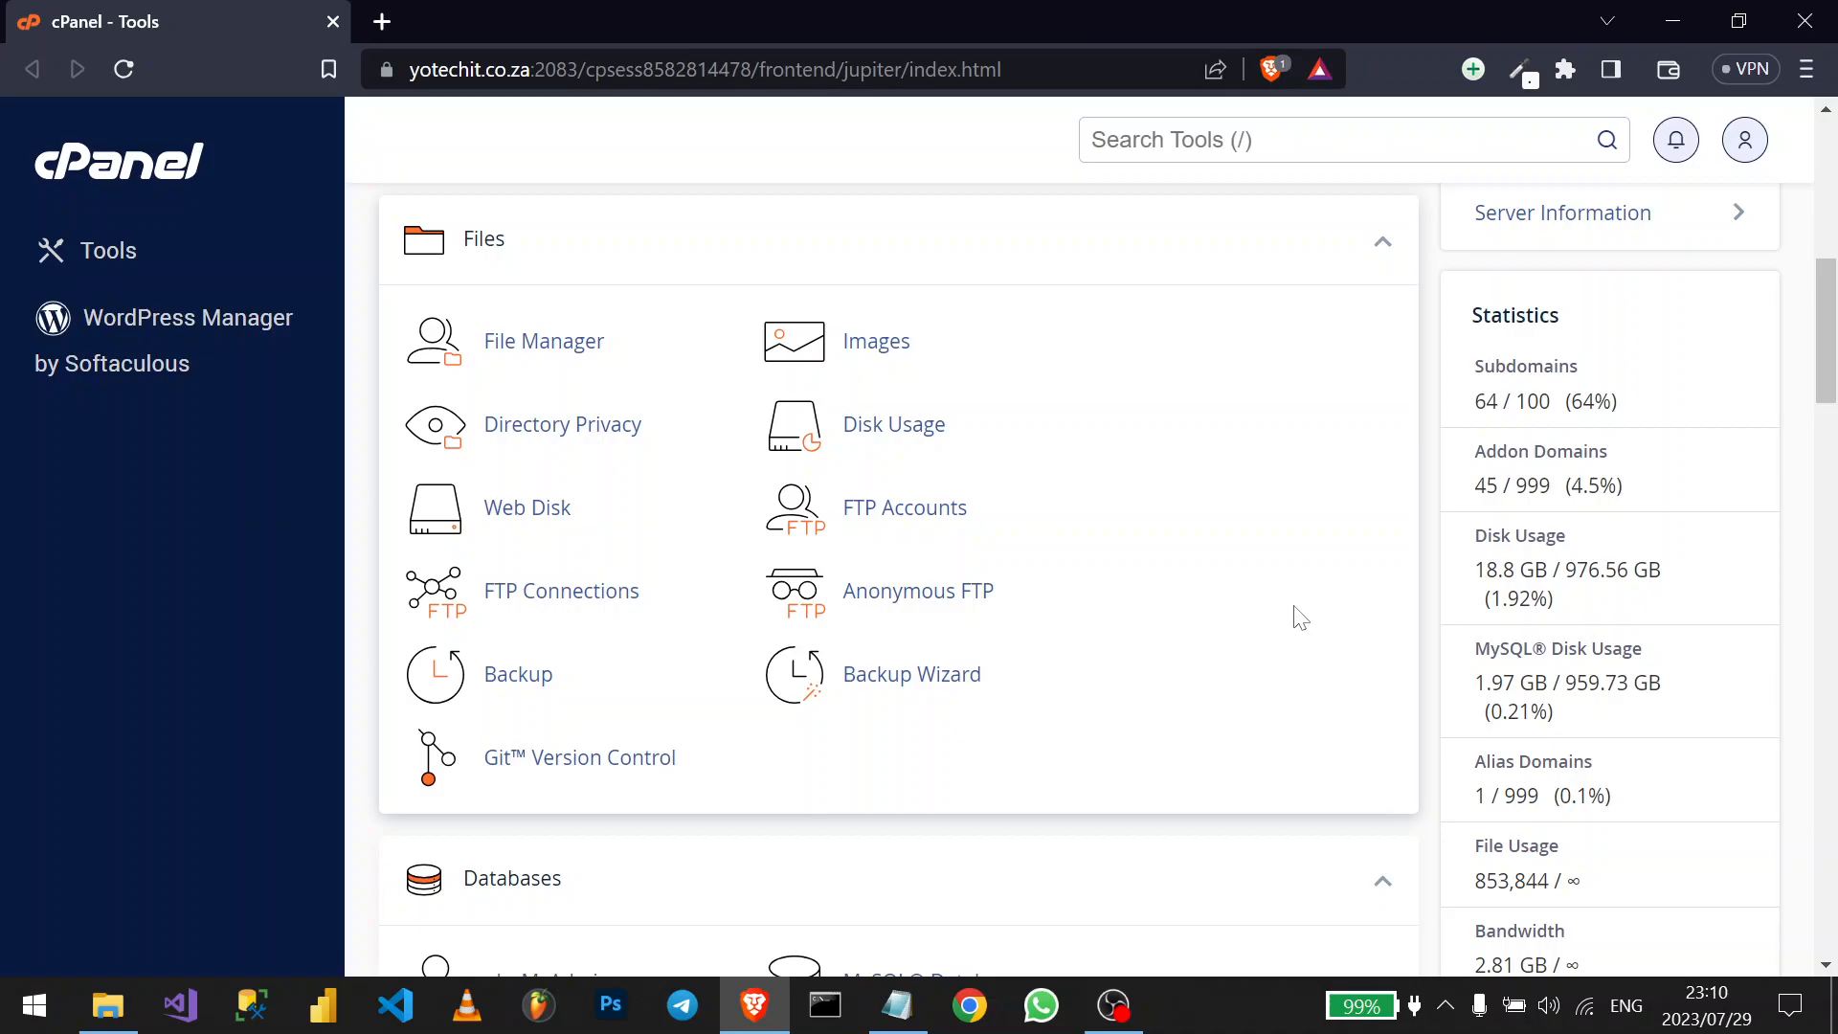
- From the Domains list, create digitalvegatv.yotechit.co.za with Share document root unchecked
scroll(1300, 617, down, 5)
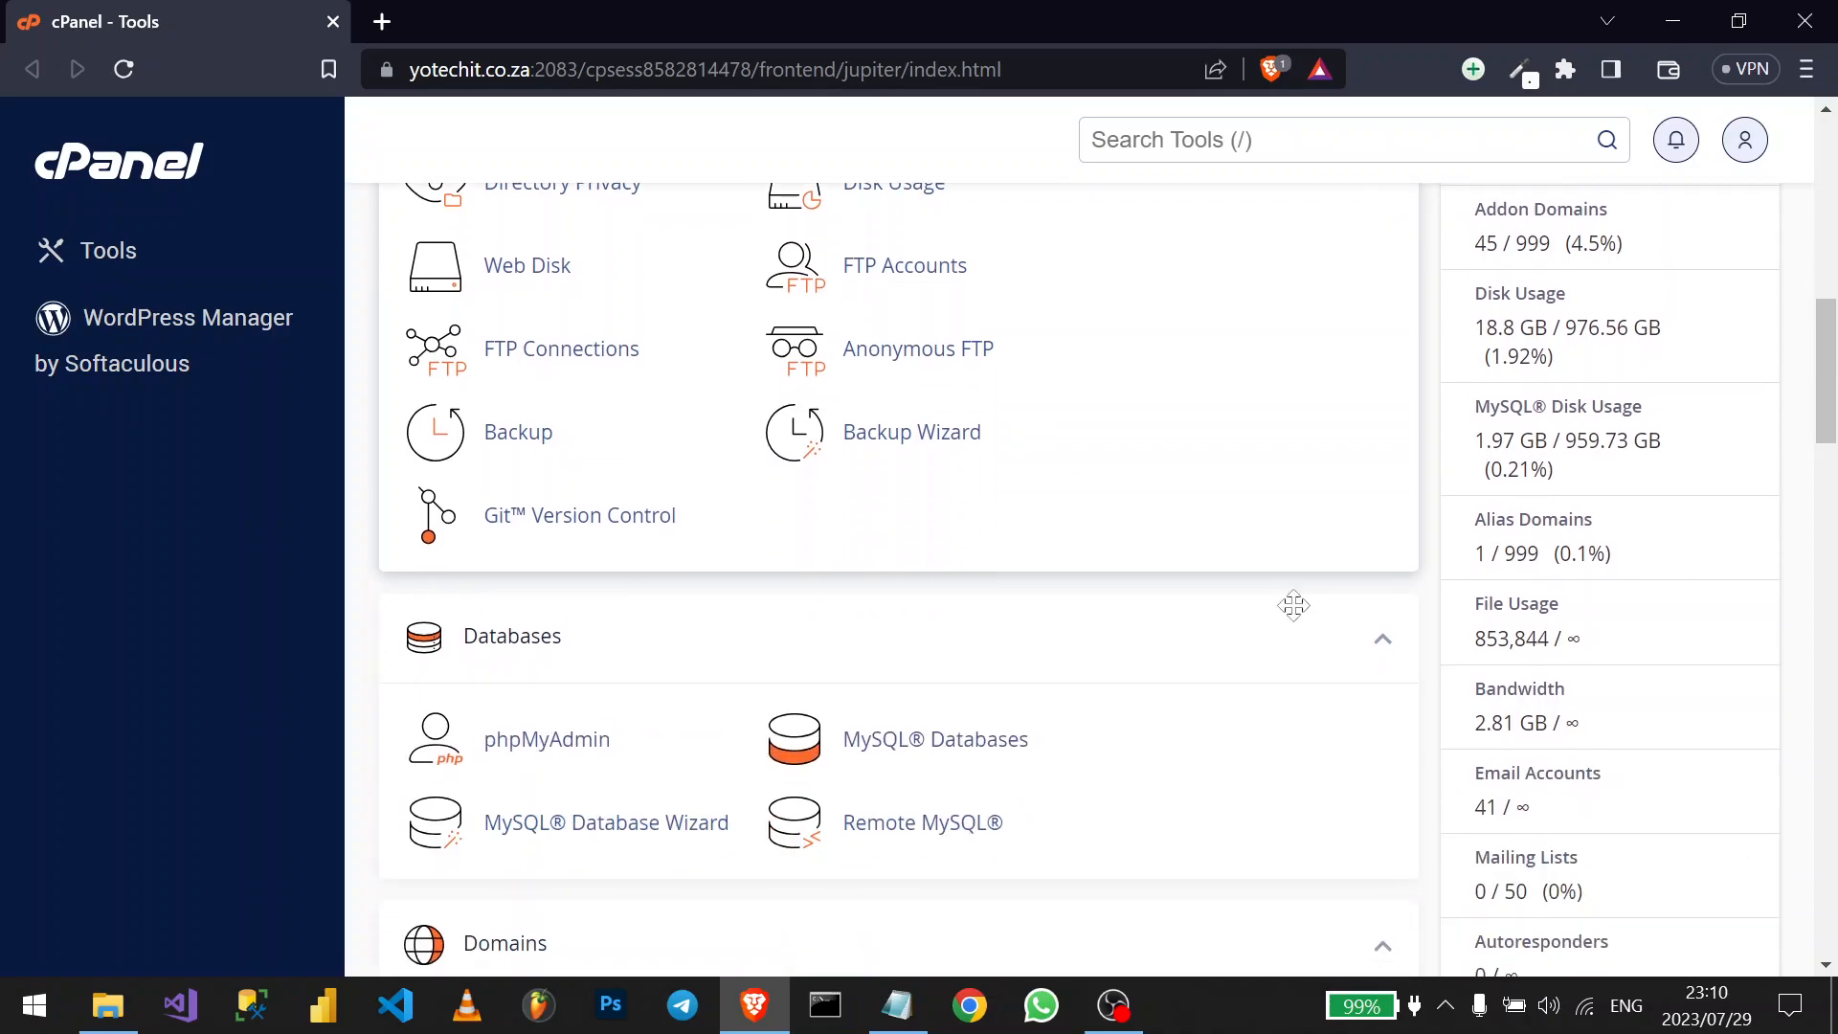
scroll(1300, 618, down, 3)
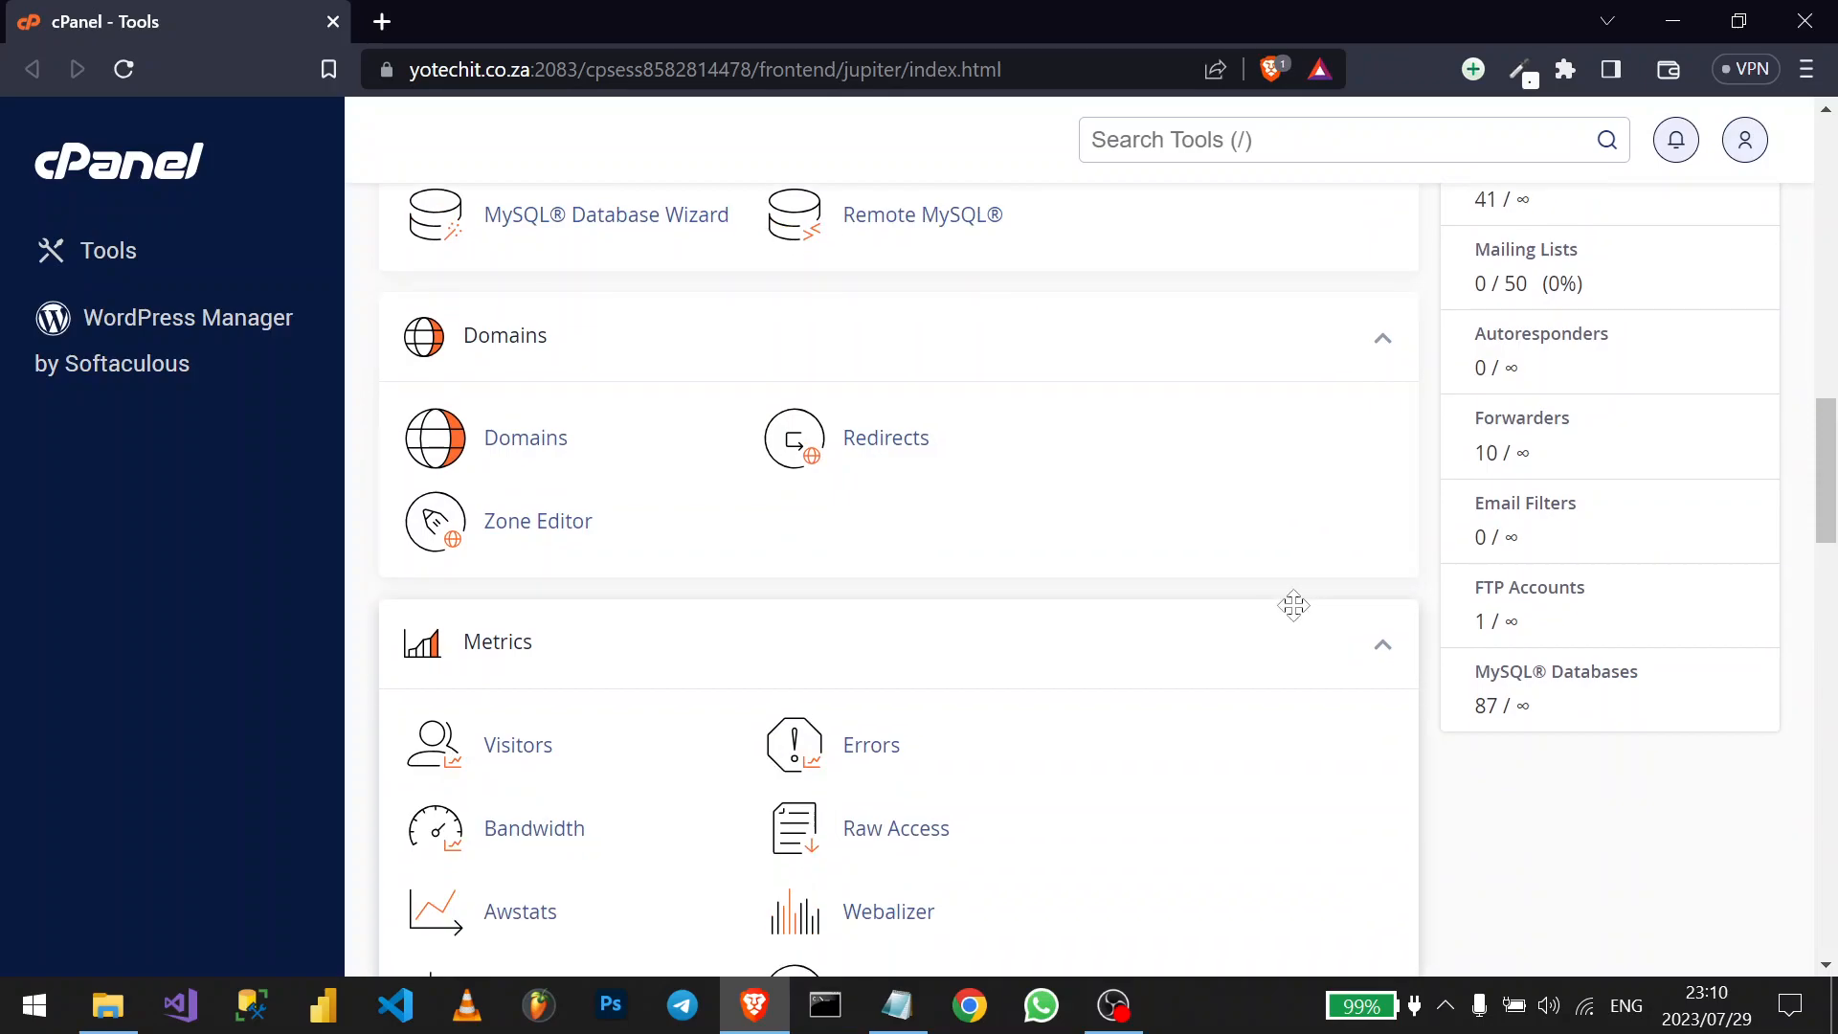
click(570, 442)
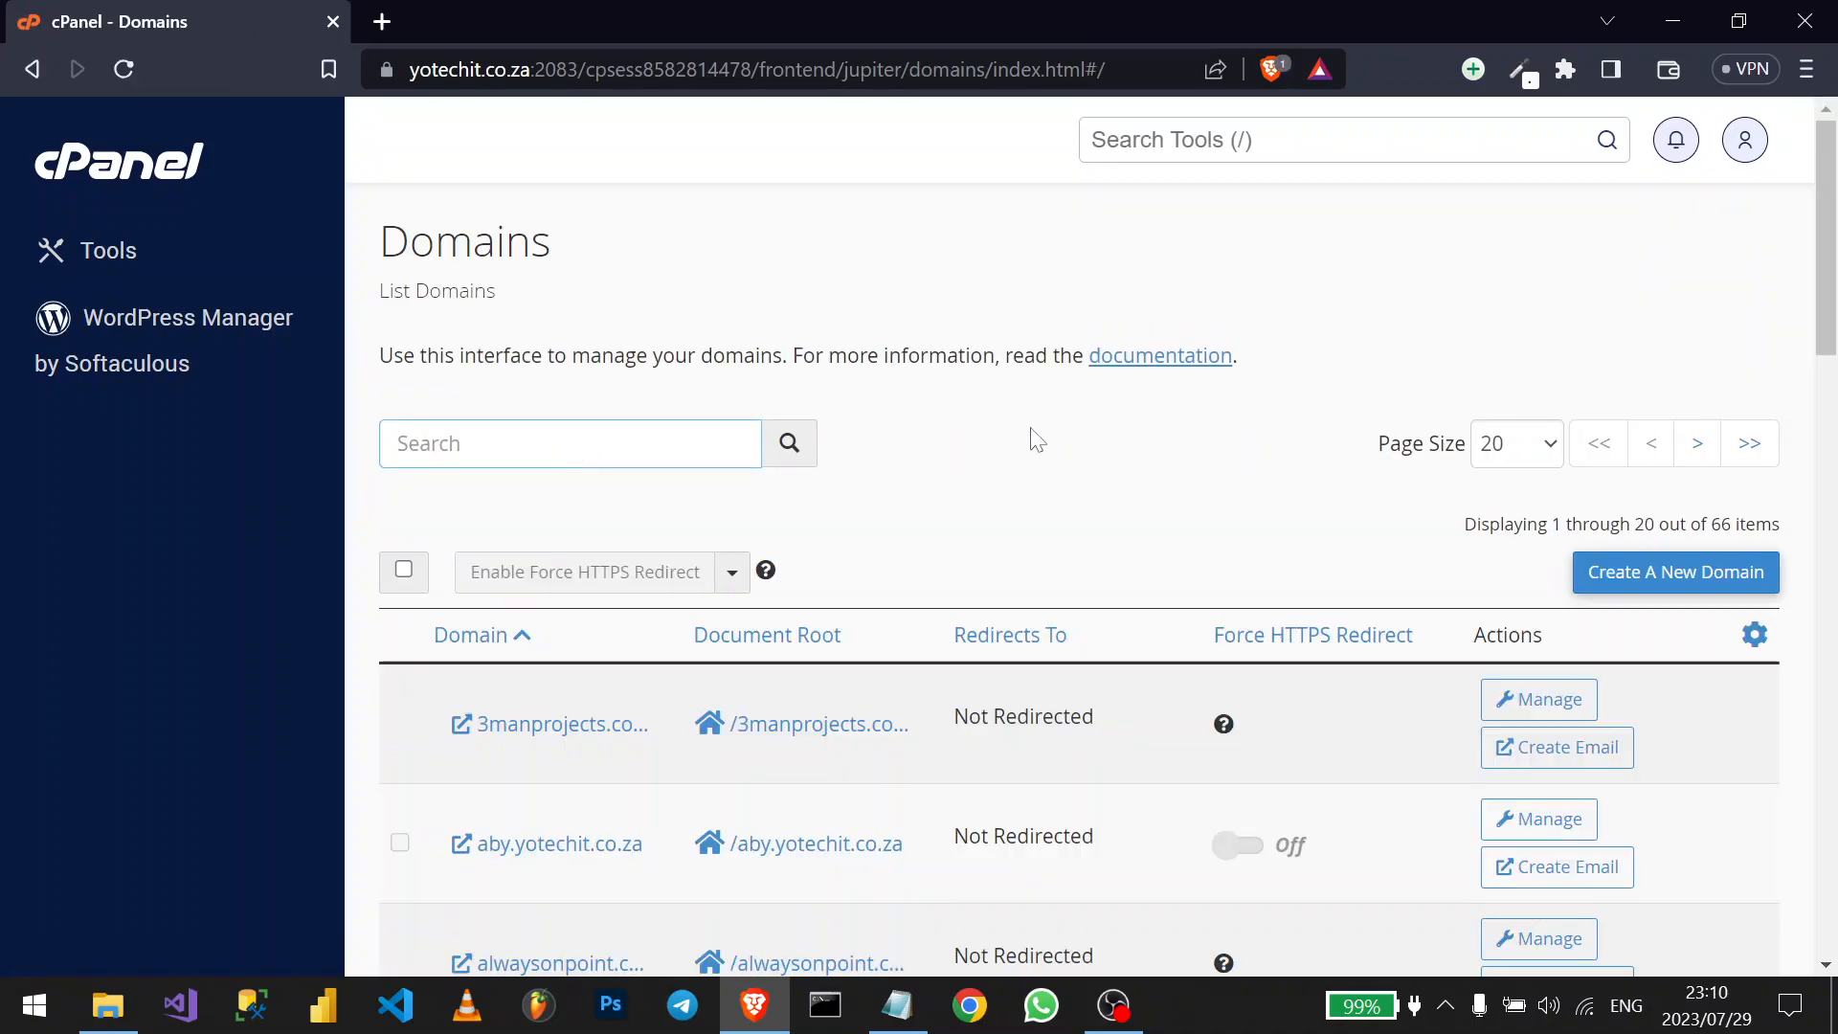
click(1675, 588)
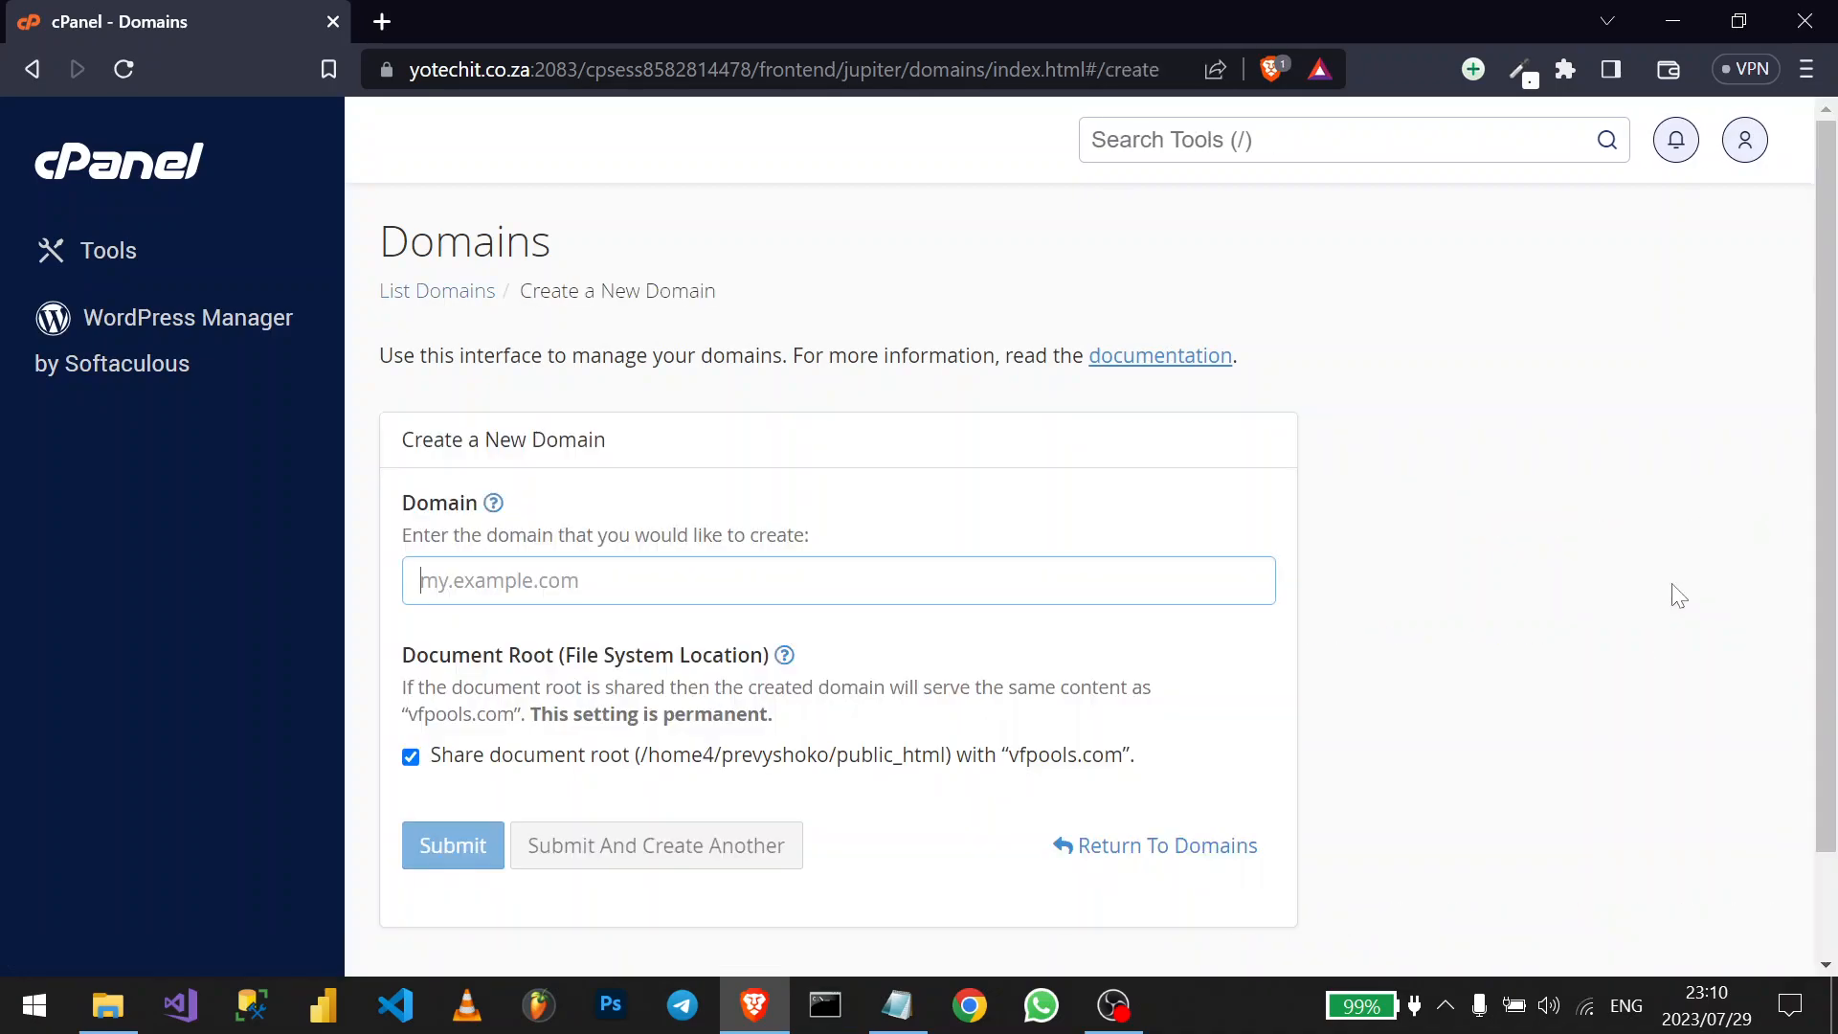
text(di)
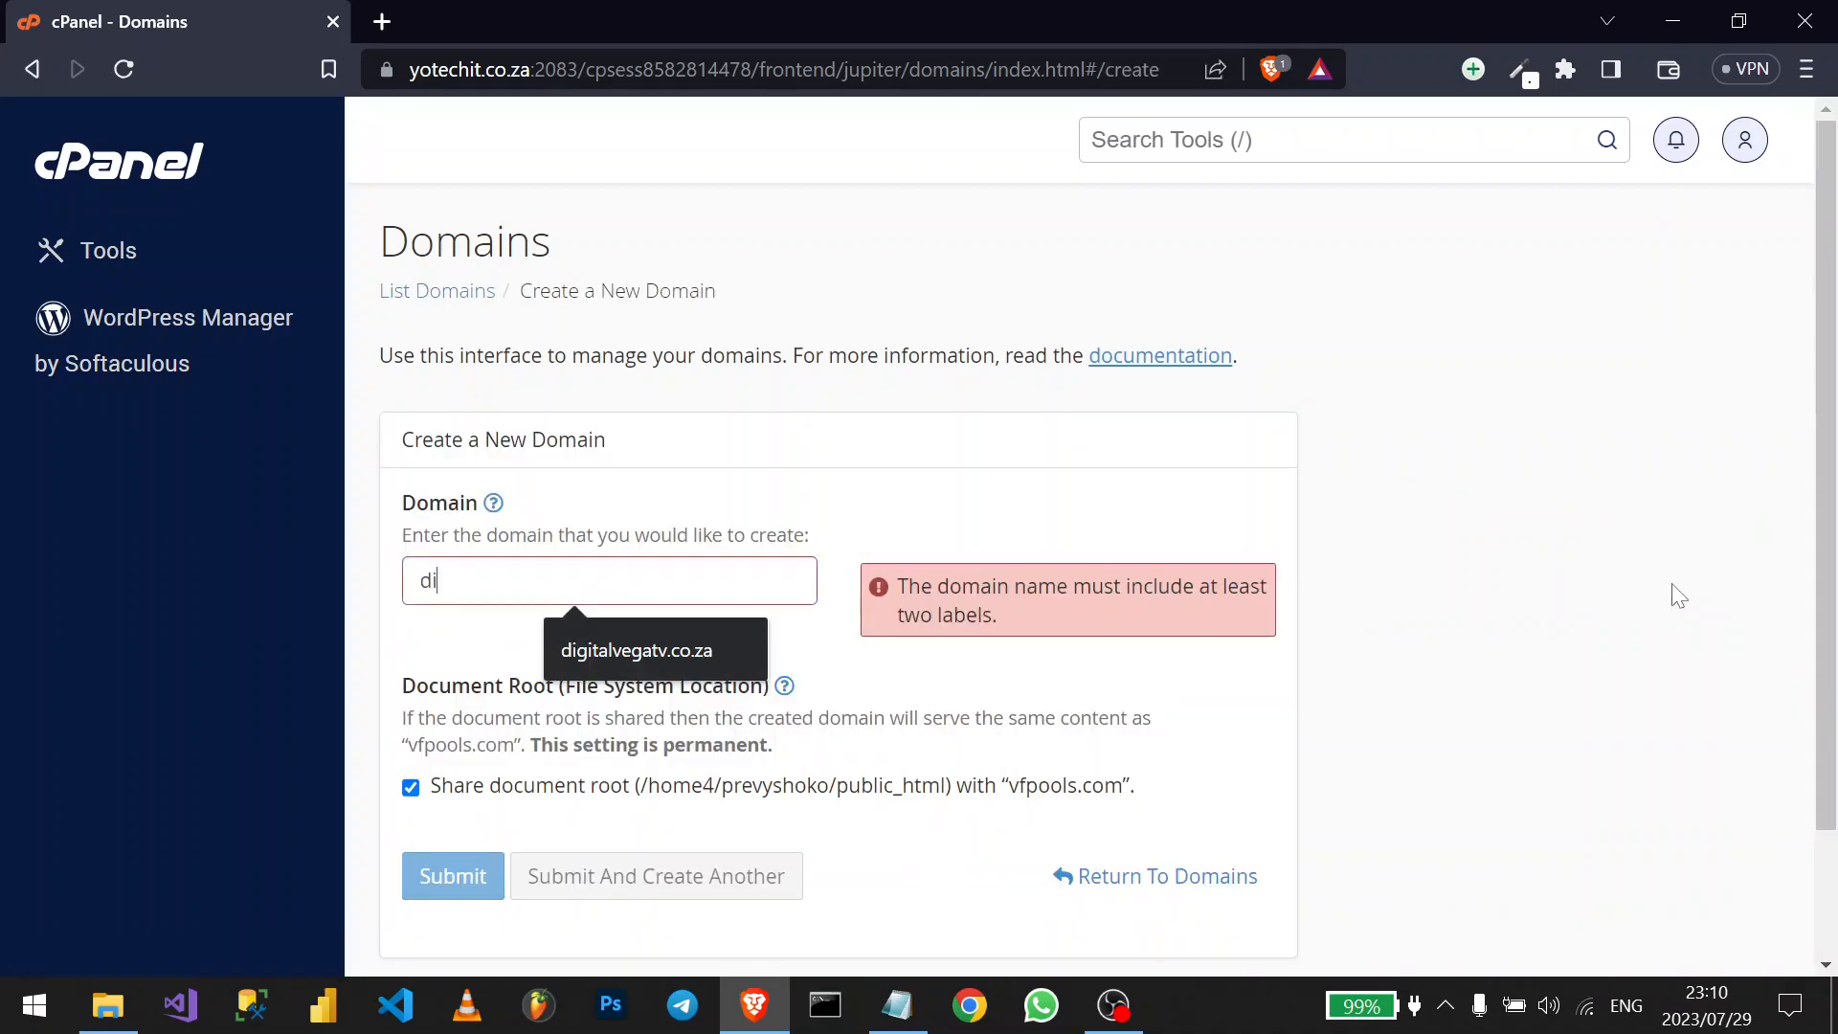
click(626, 641)
key(BackSpace)
key(BackSpace)
key(BackSpace)
key(BackSpace)
key(BackSpace)
text(yote)
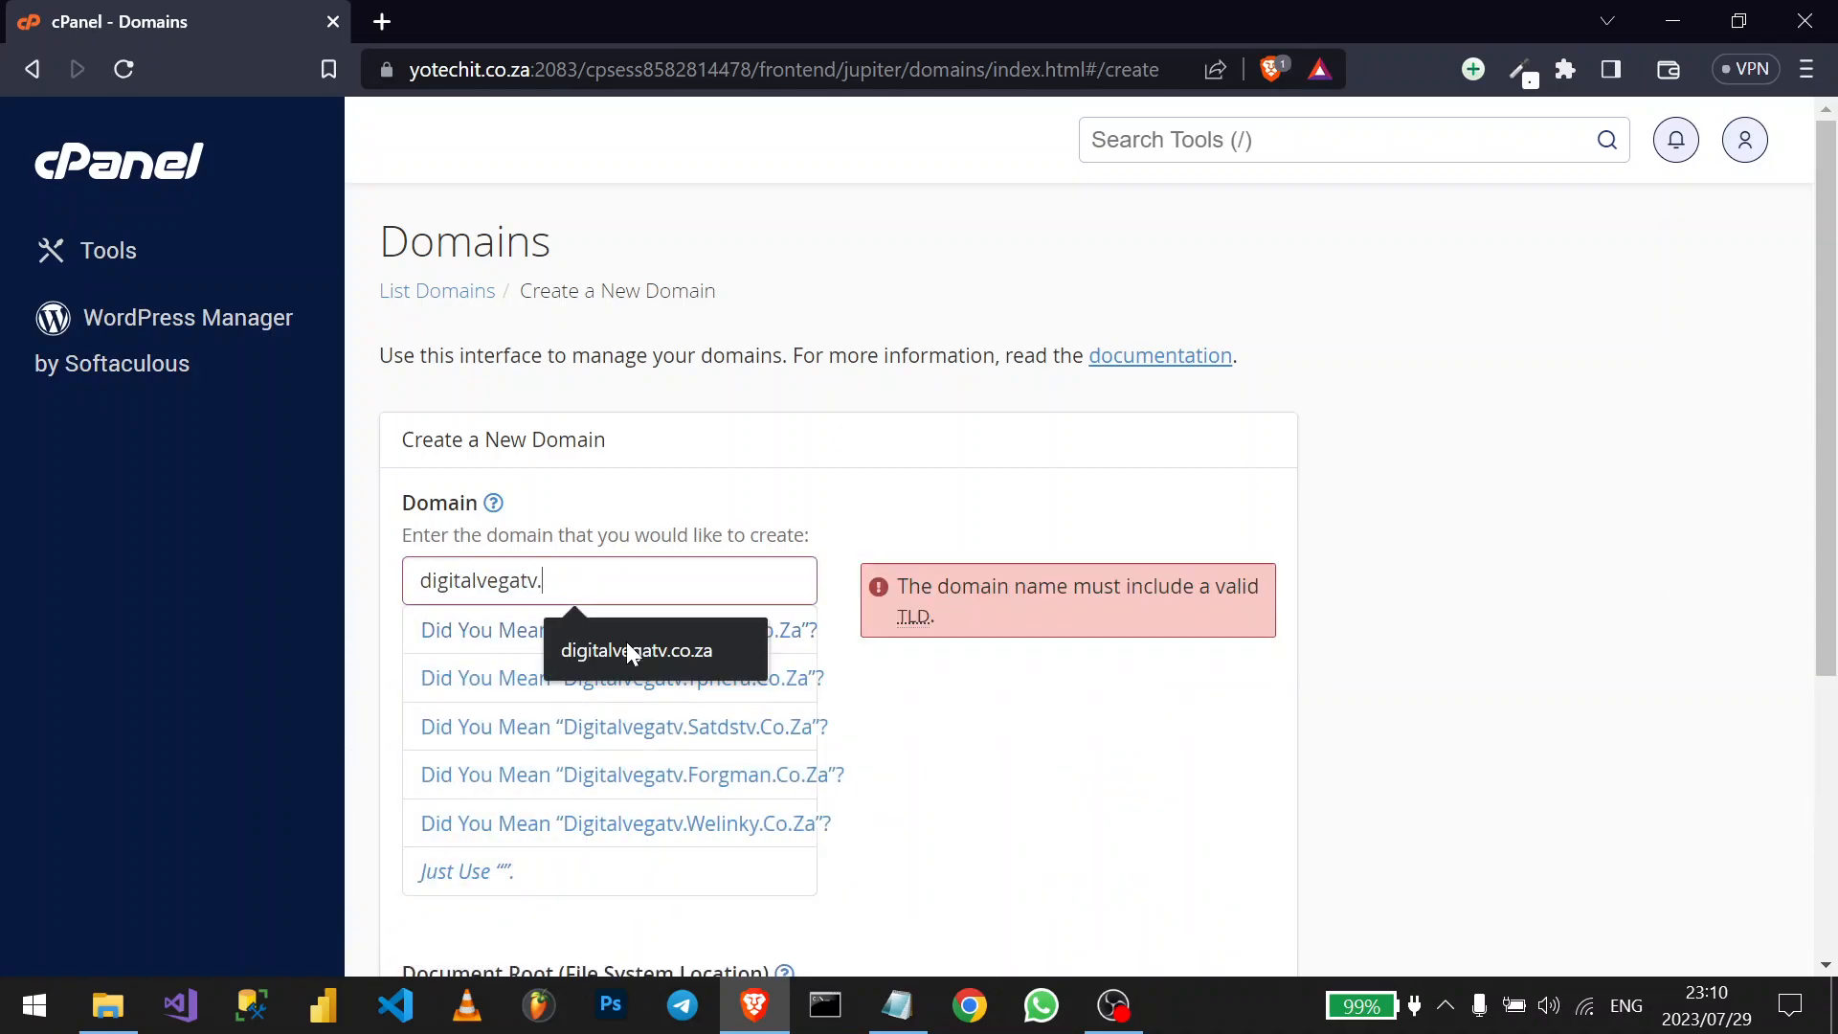
text(chit)
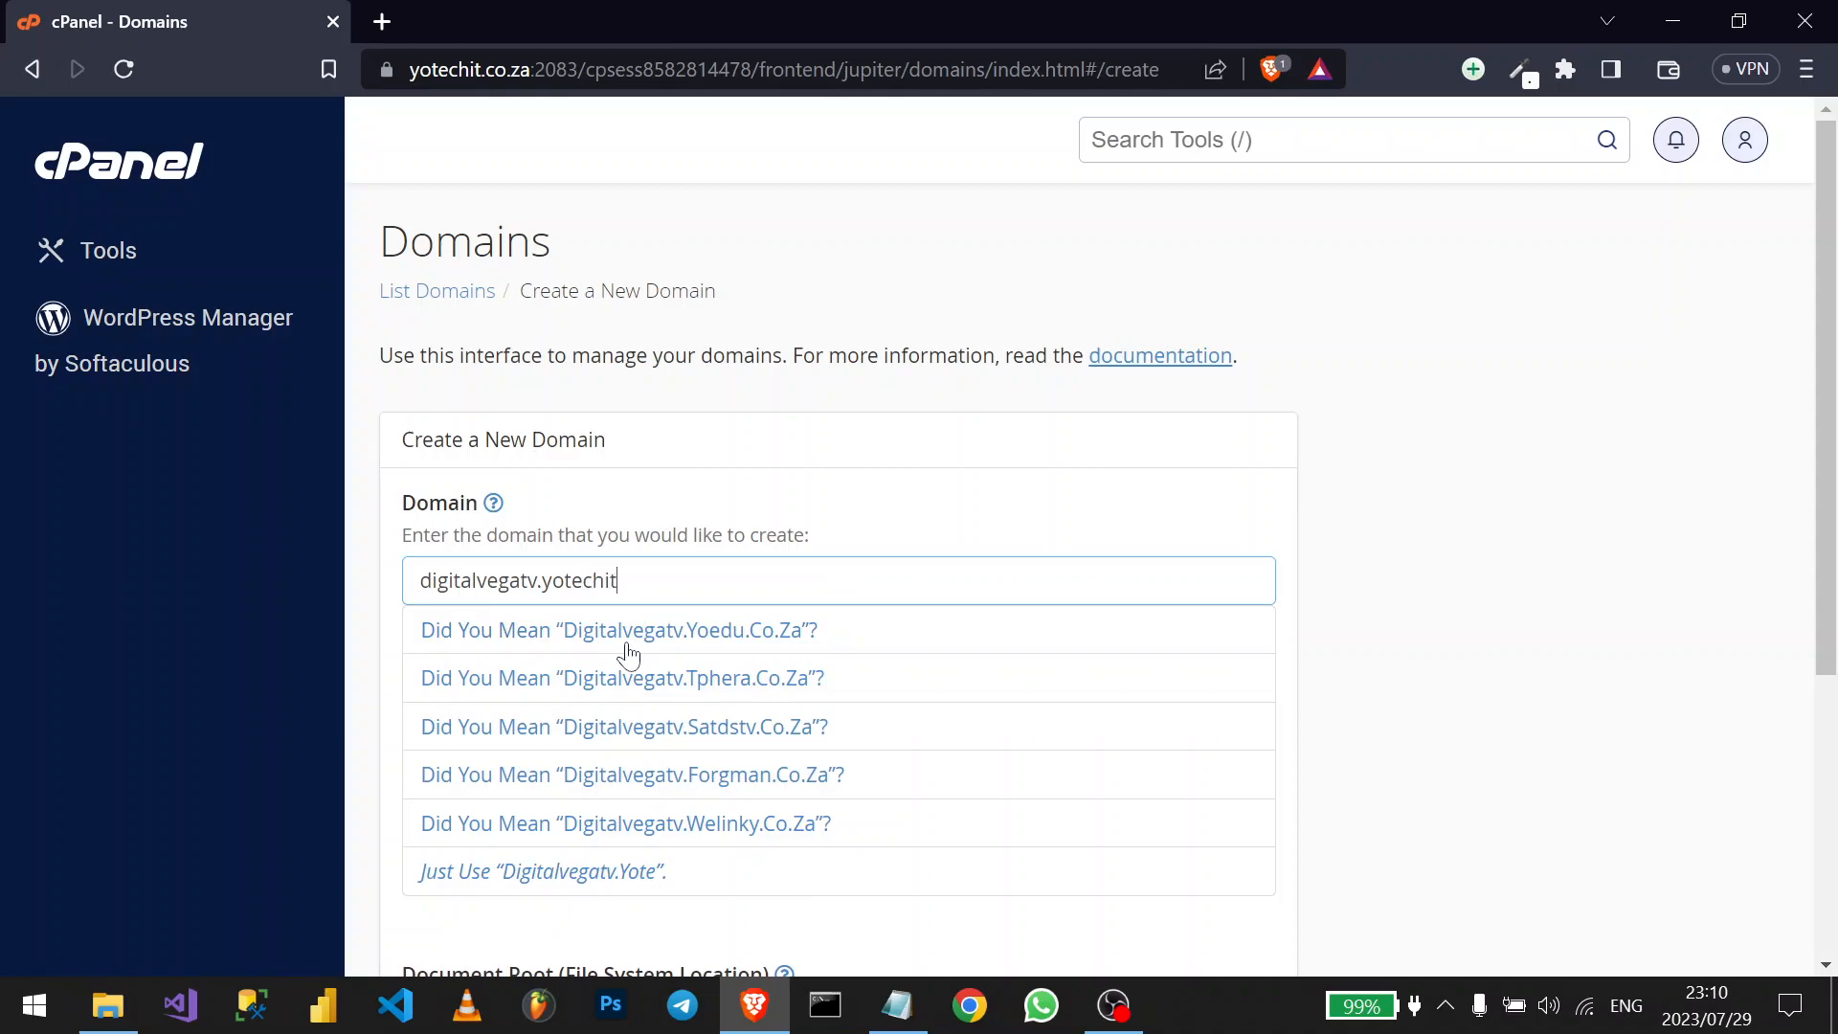
text(.co.za)
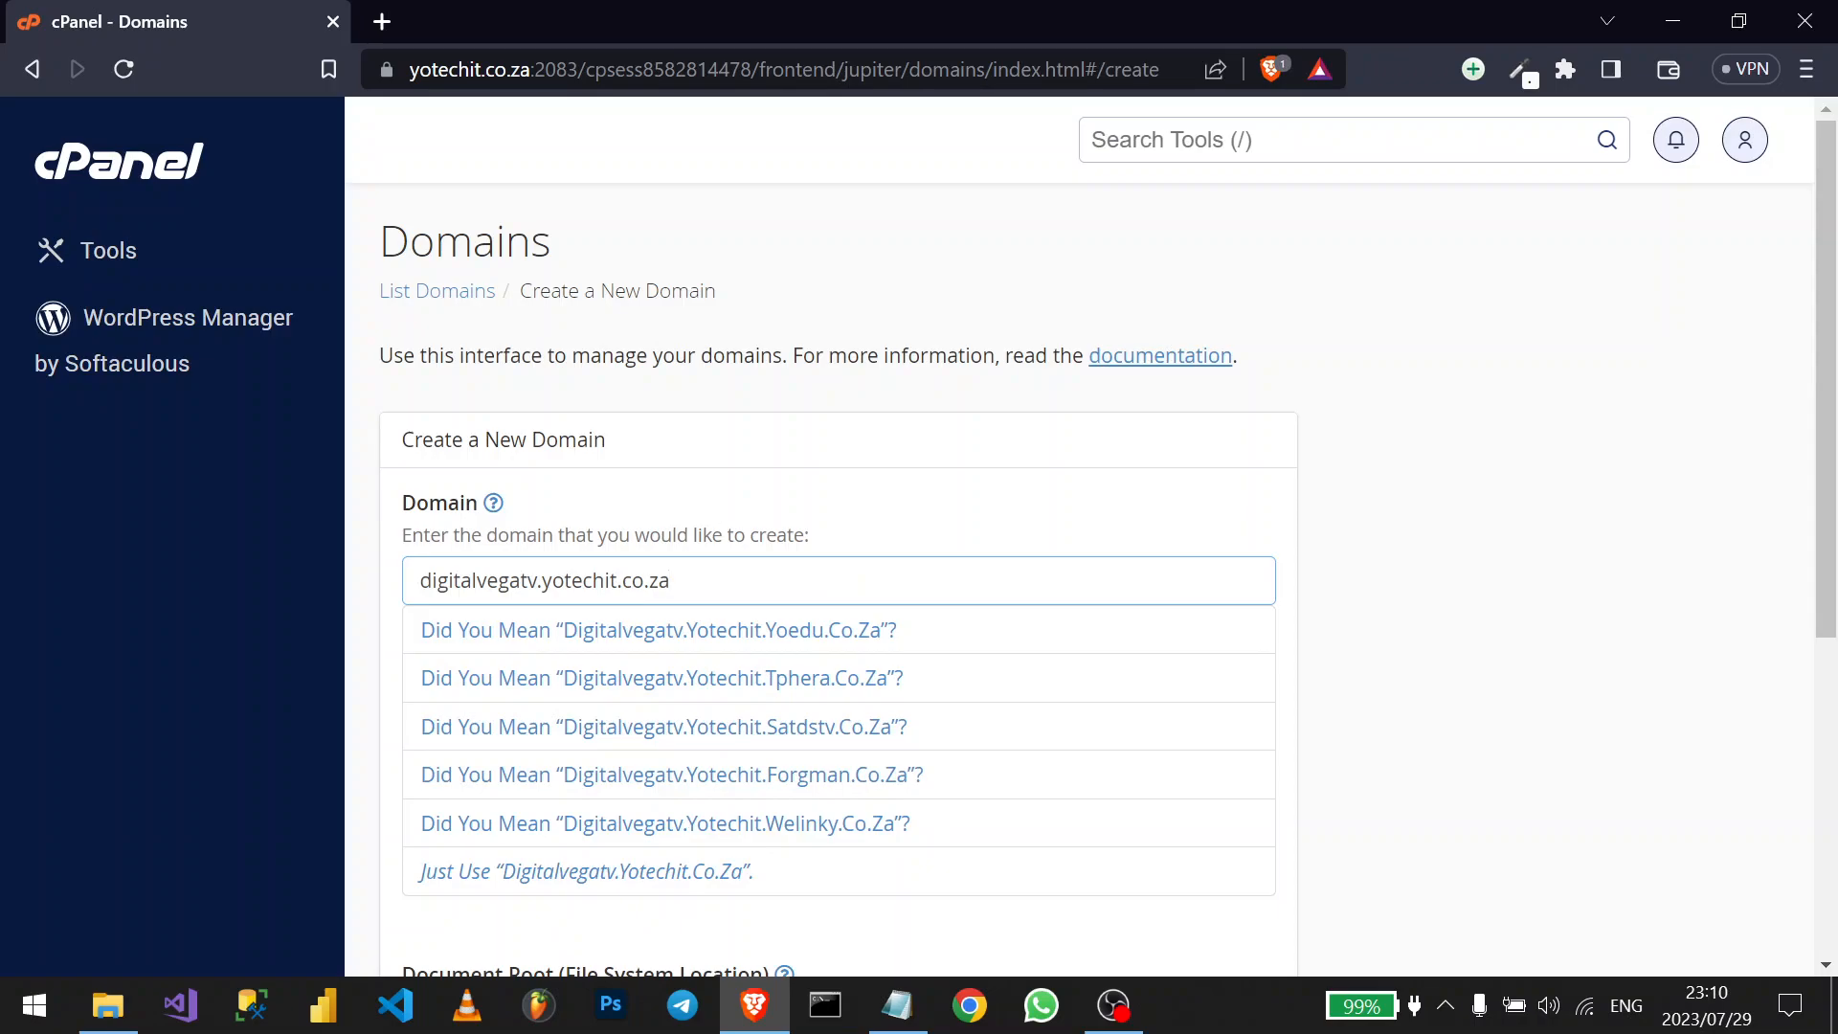
drag(542, 580, 672, 580)
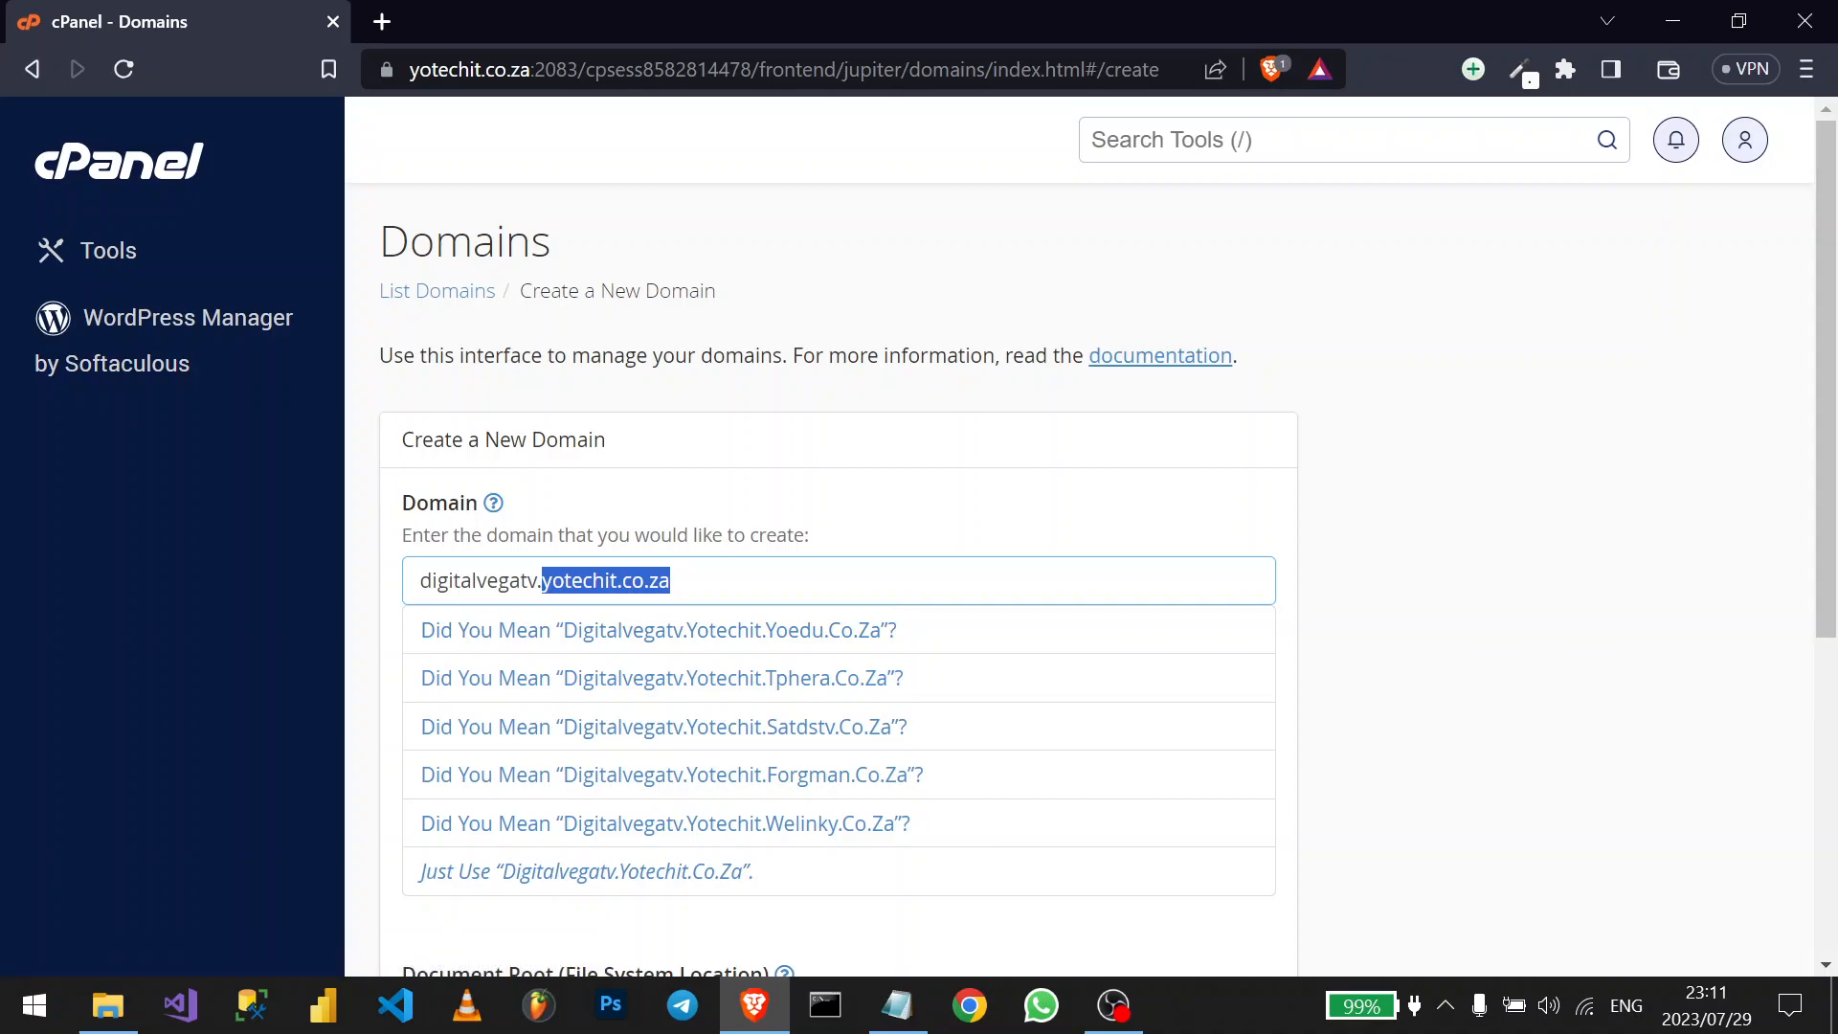
click(528, 581)
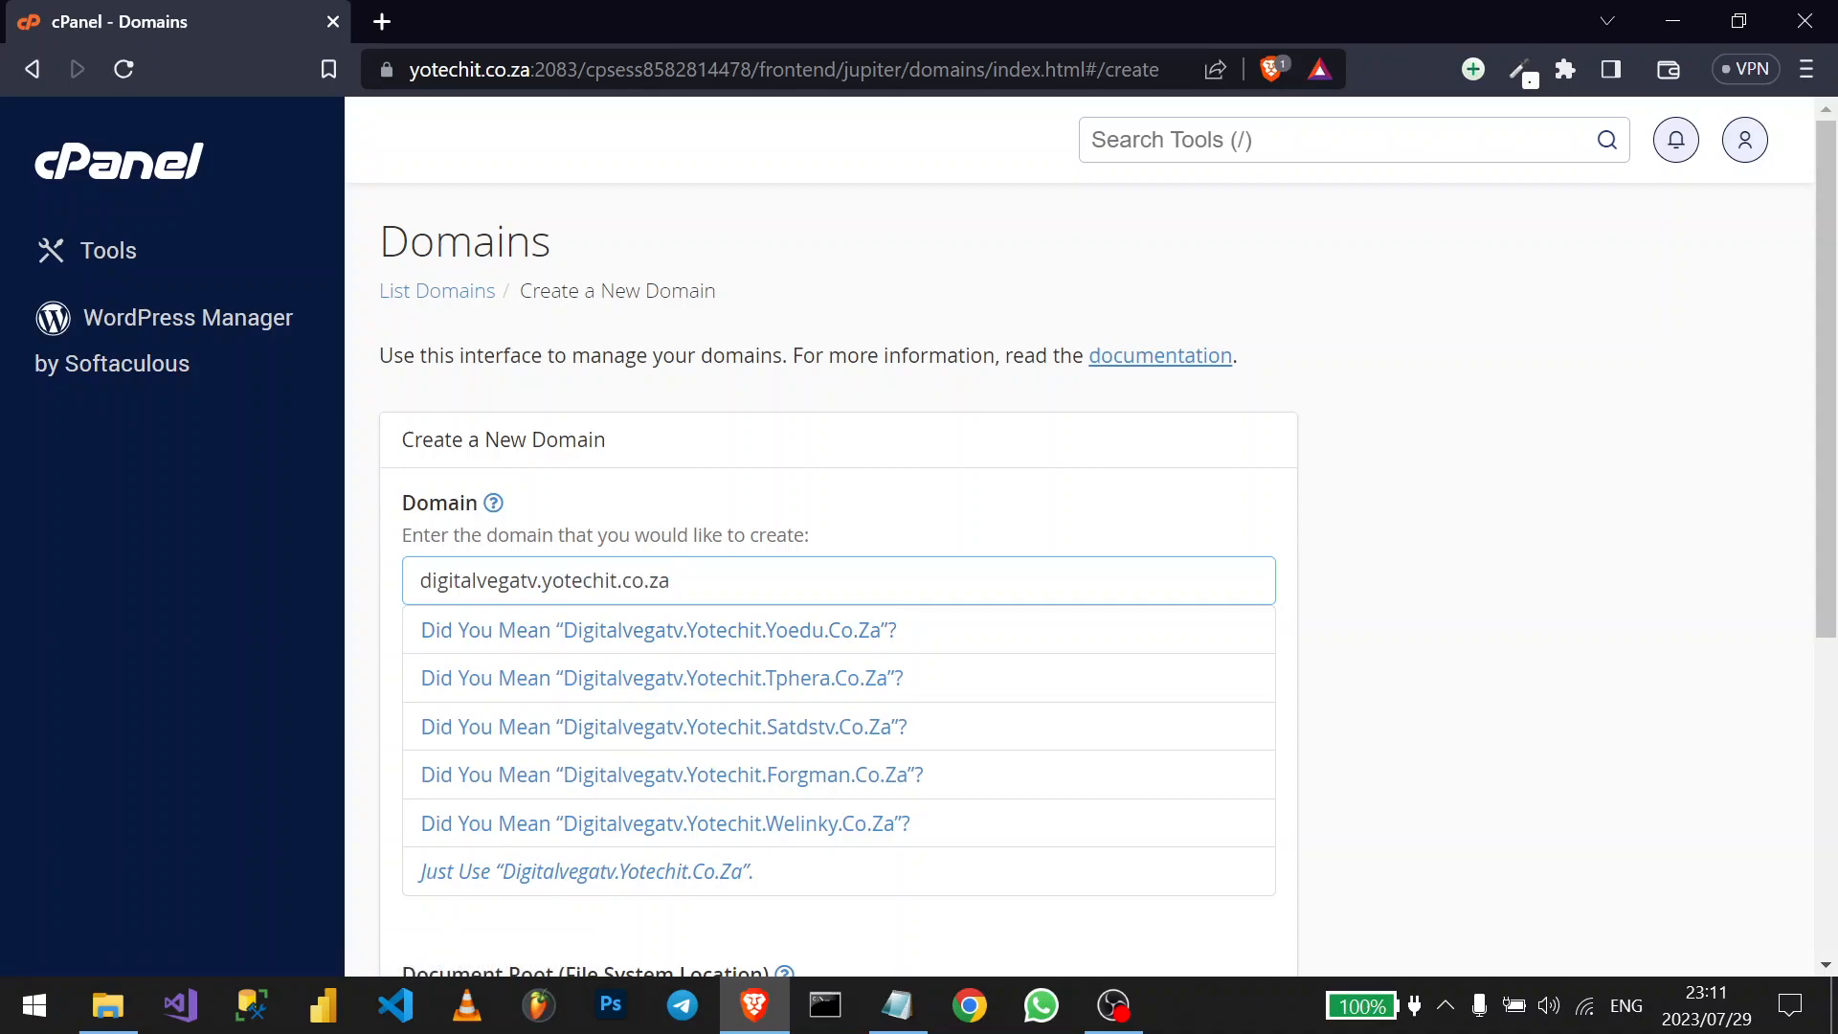
scroll(431, 584, down, 5)
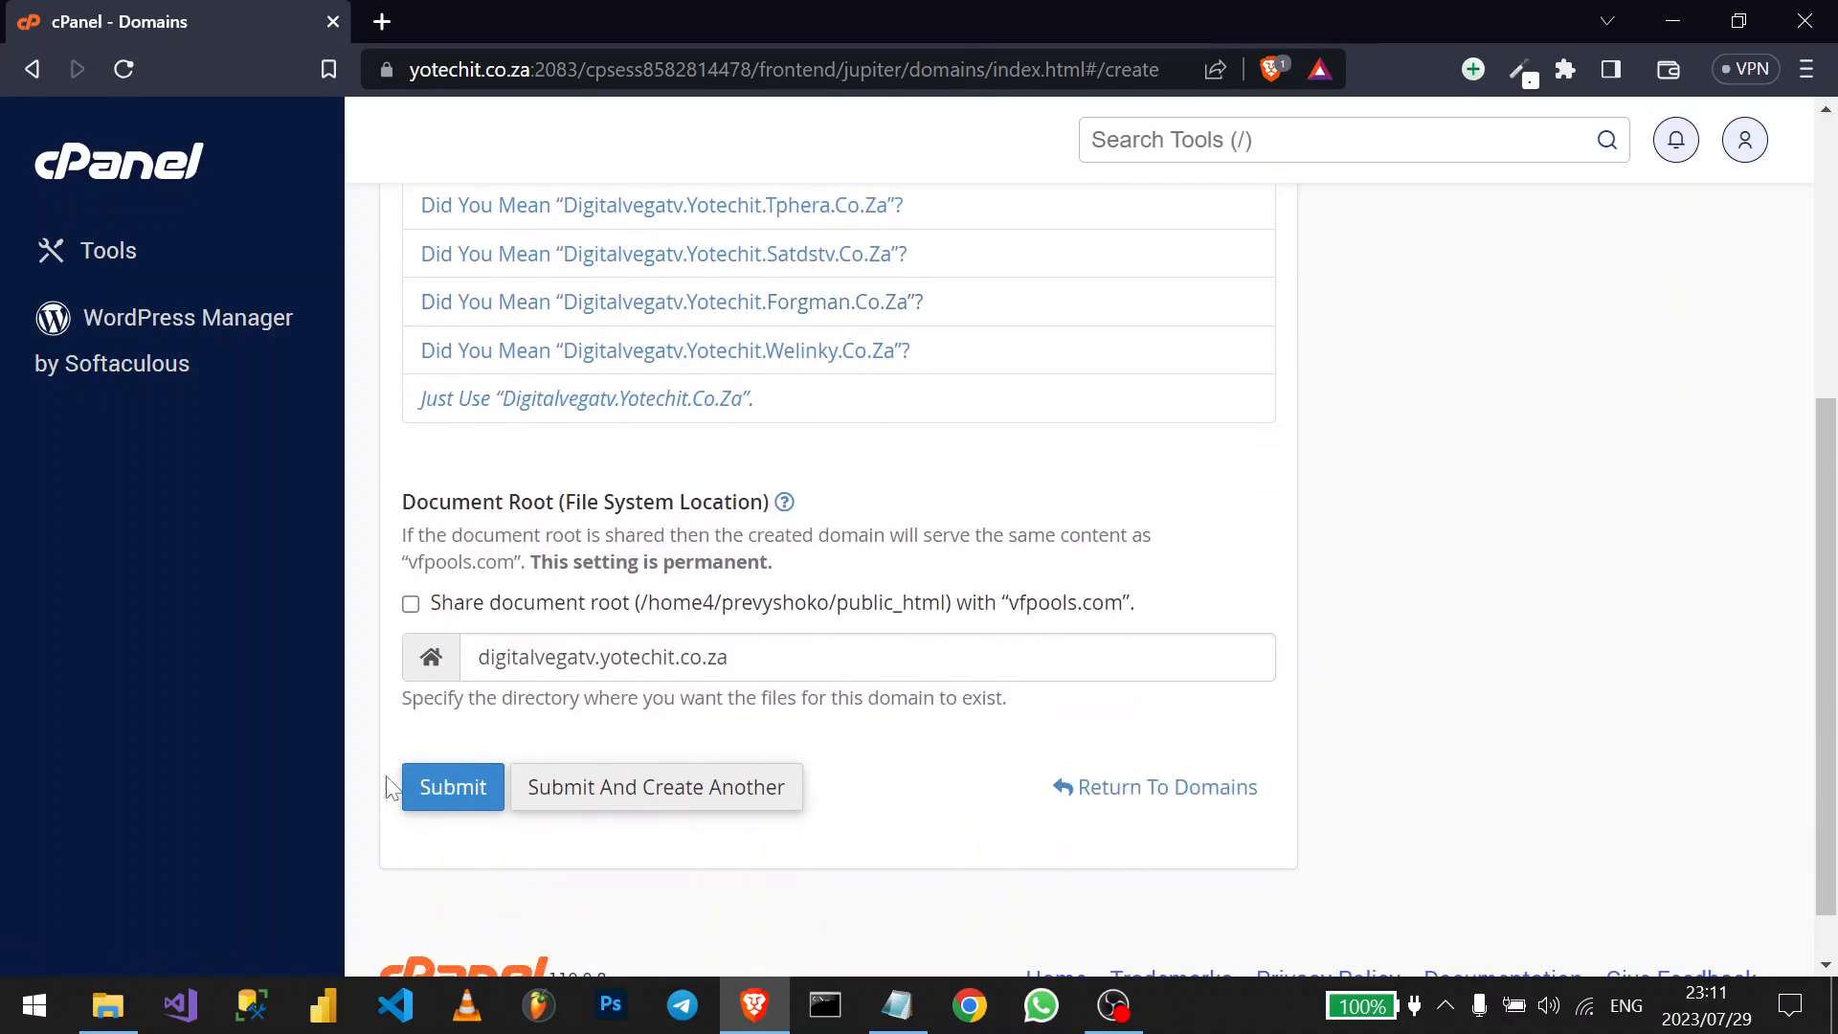
click(463, 807)
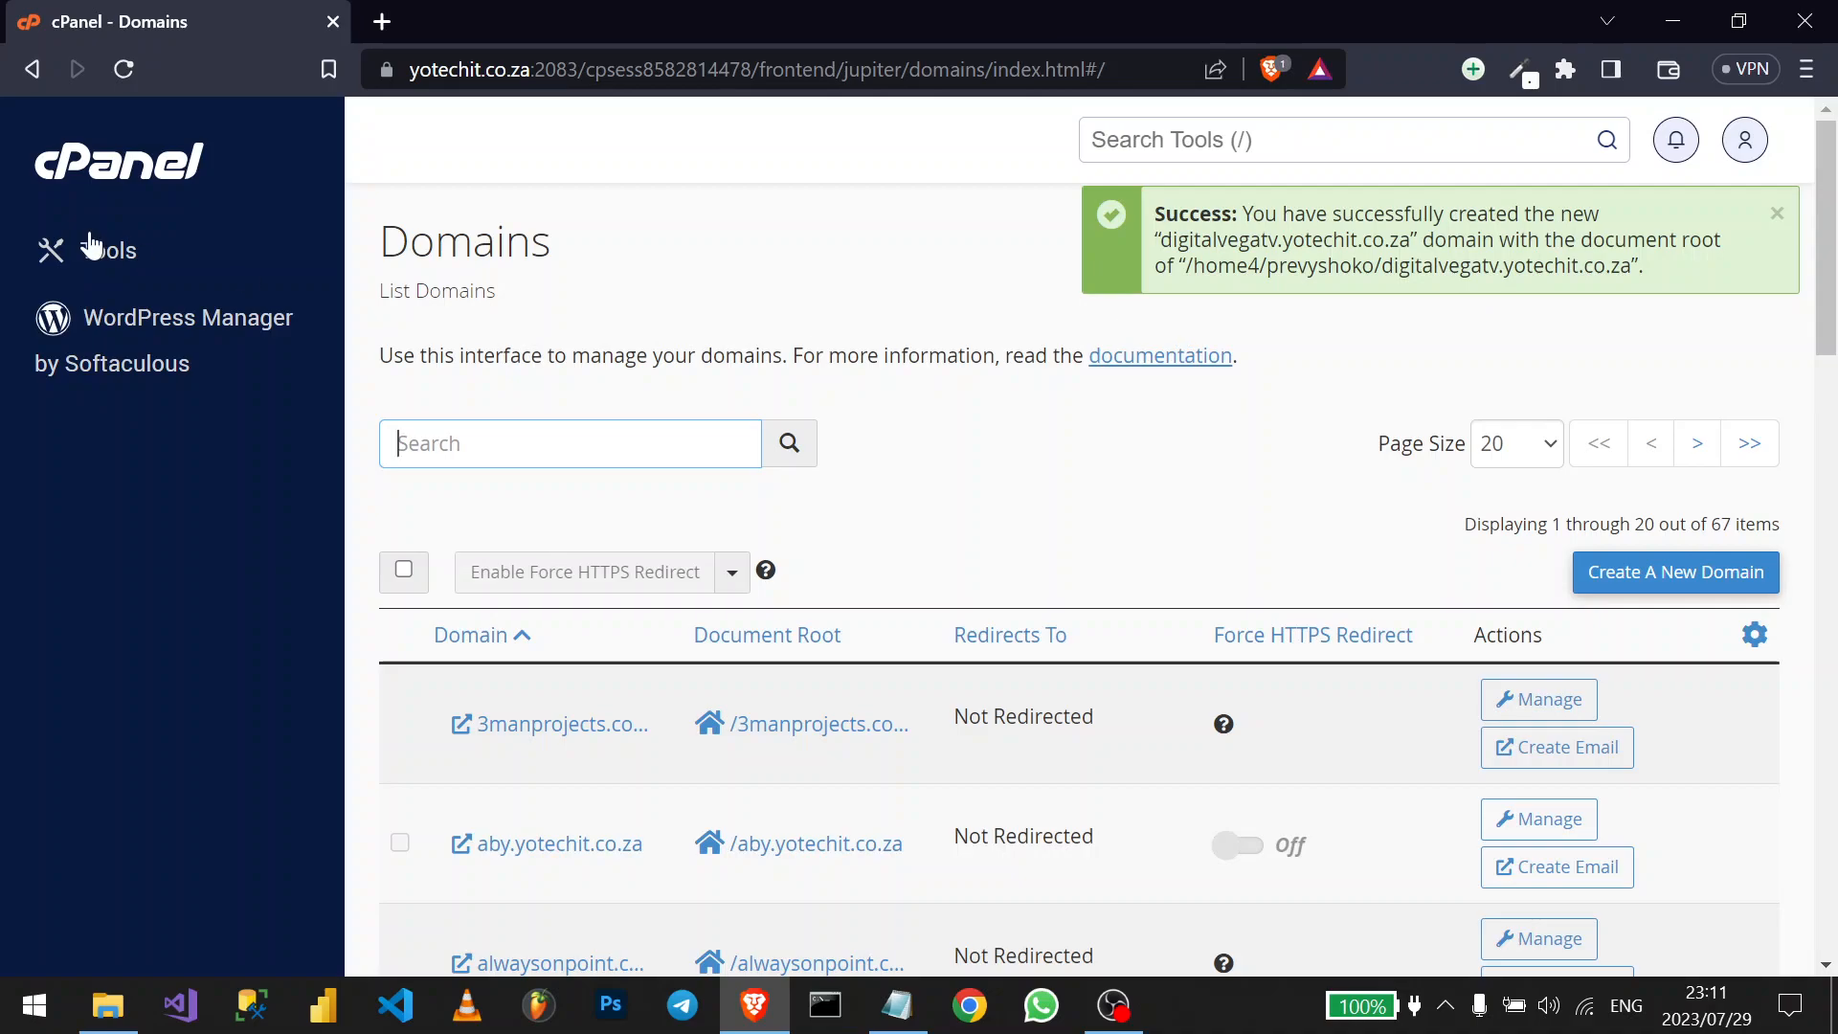
- Return to the cPanel home and search 'softa' to open Softaculous Apps Installer
click(96, 170)
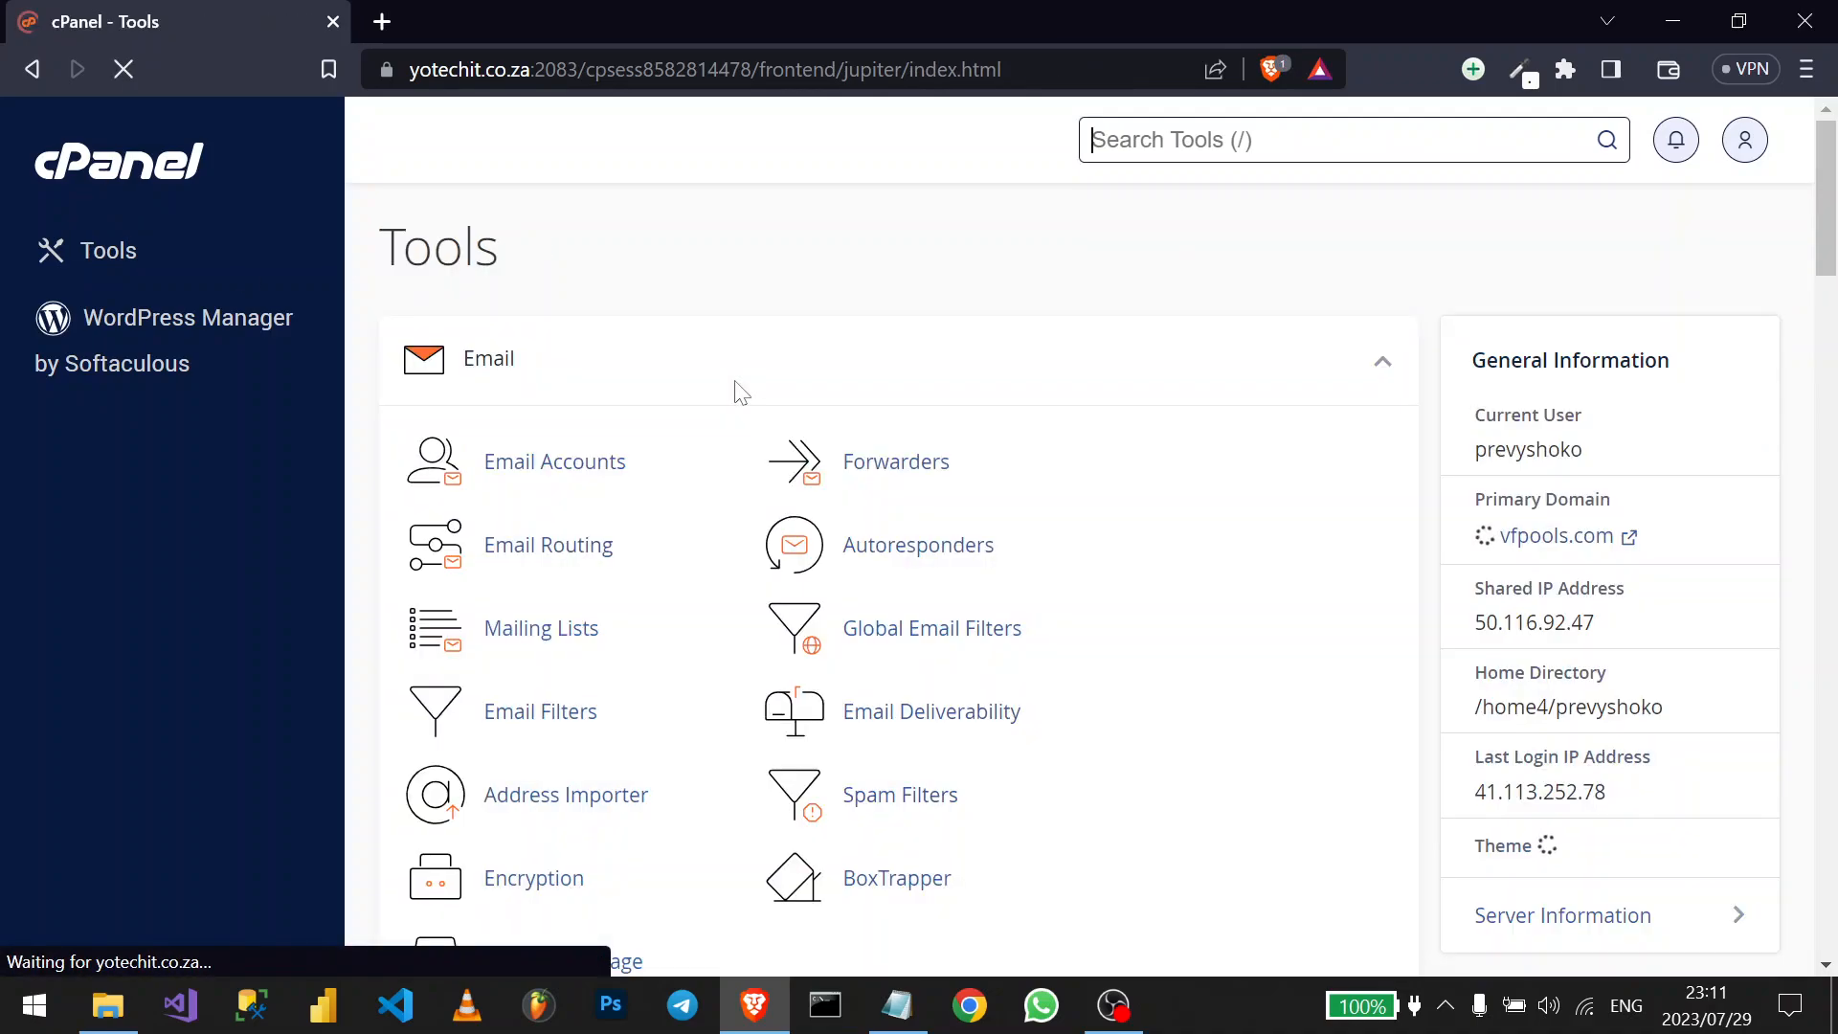
scroll(738, 390, down, 3)
scroll(739, 390, down, 5)
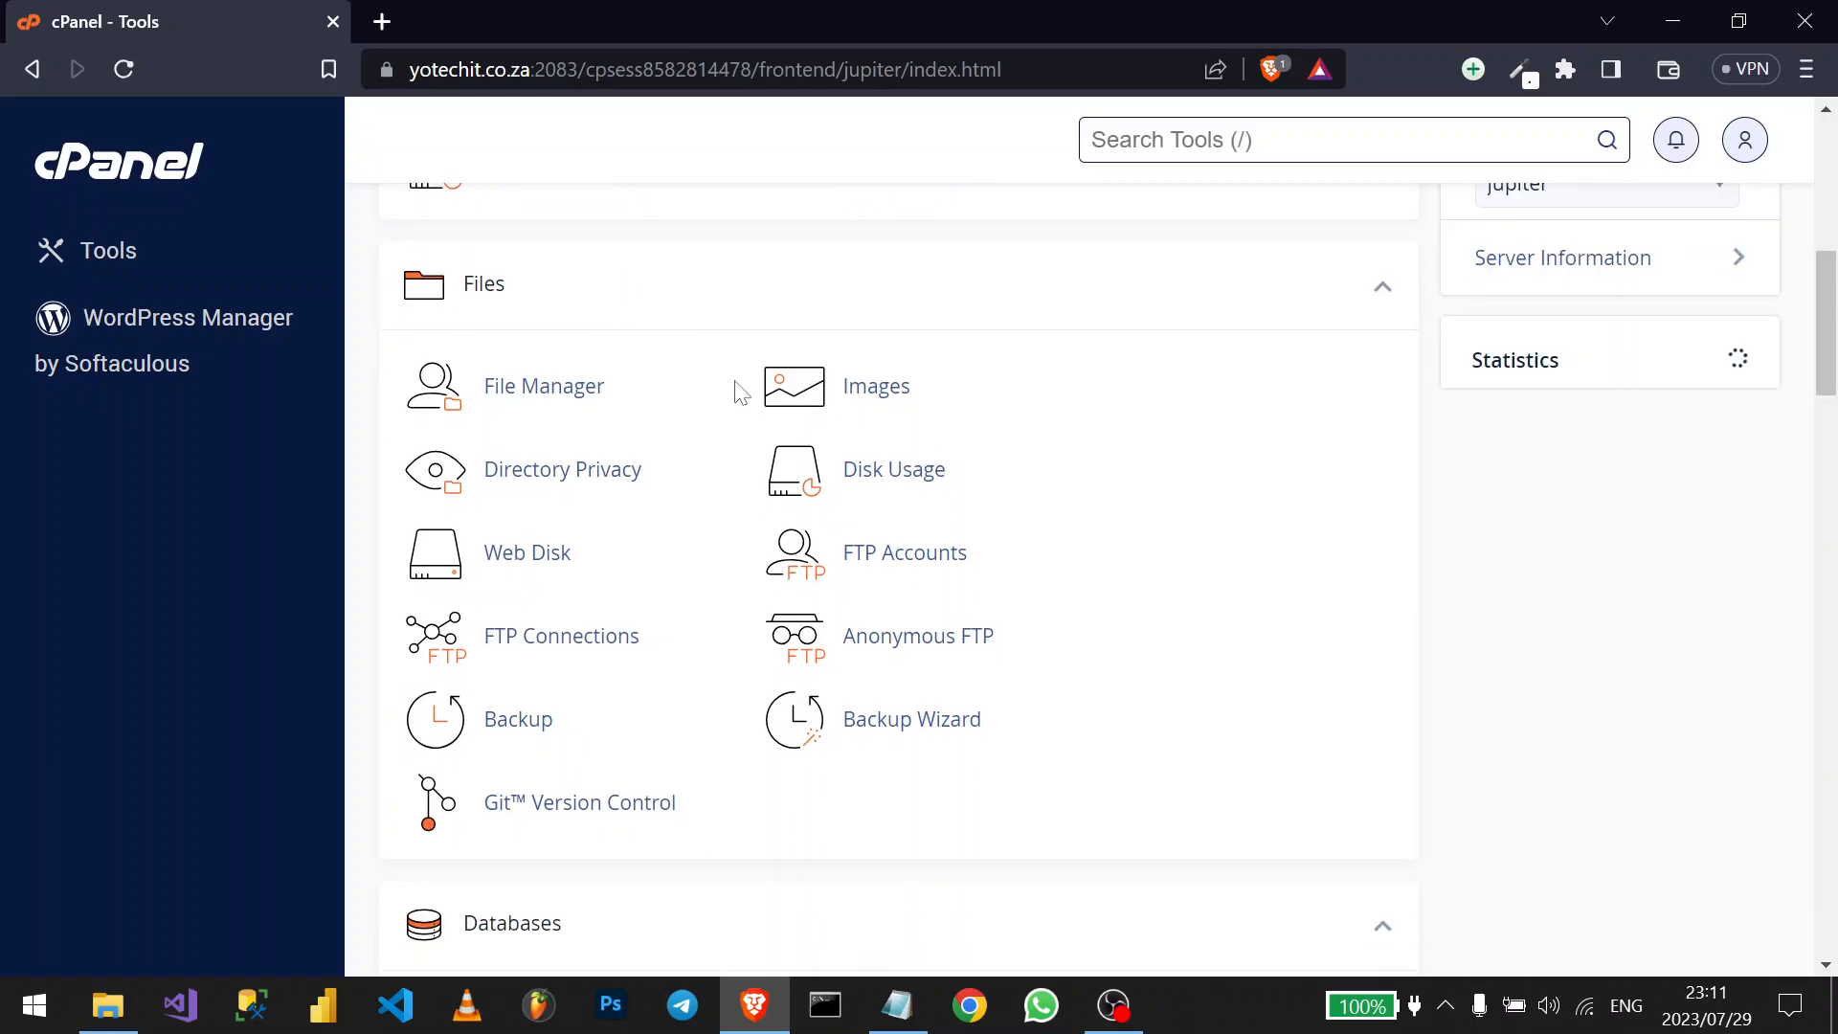
scroll(738, 390, down, 1)
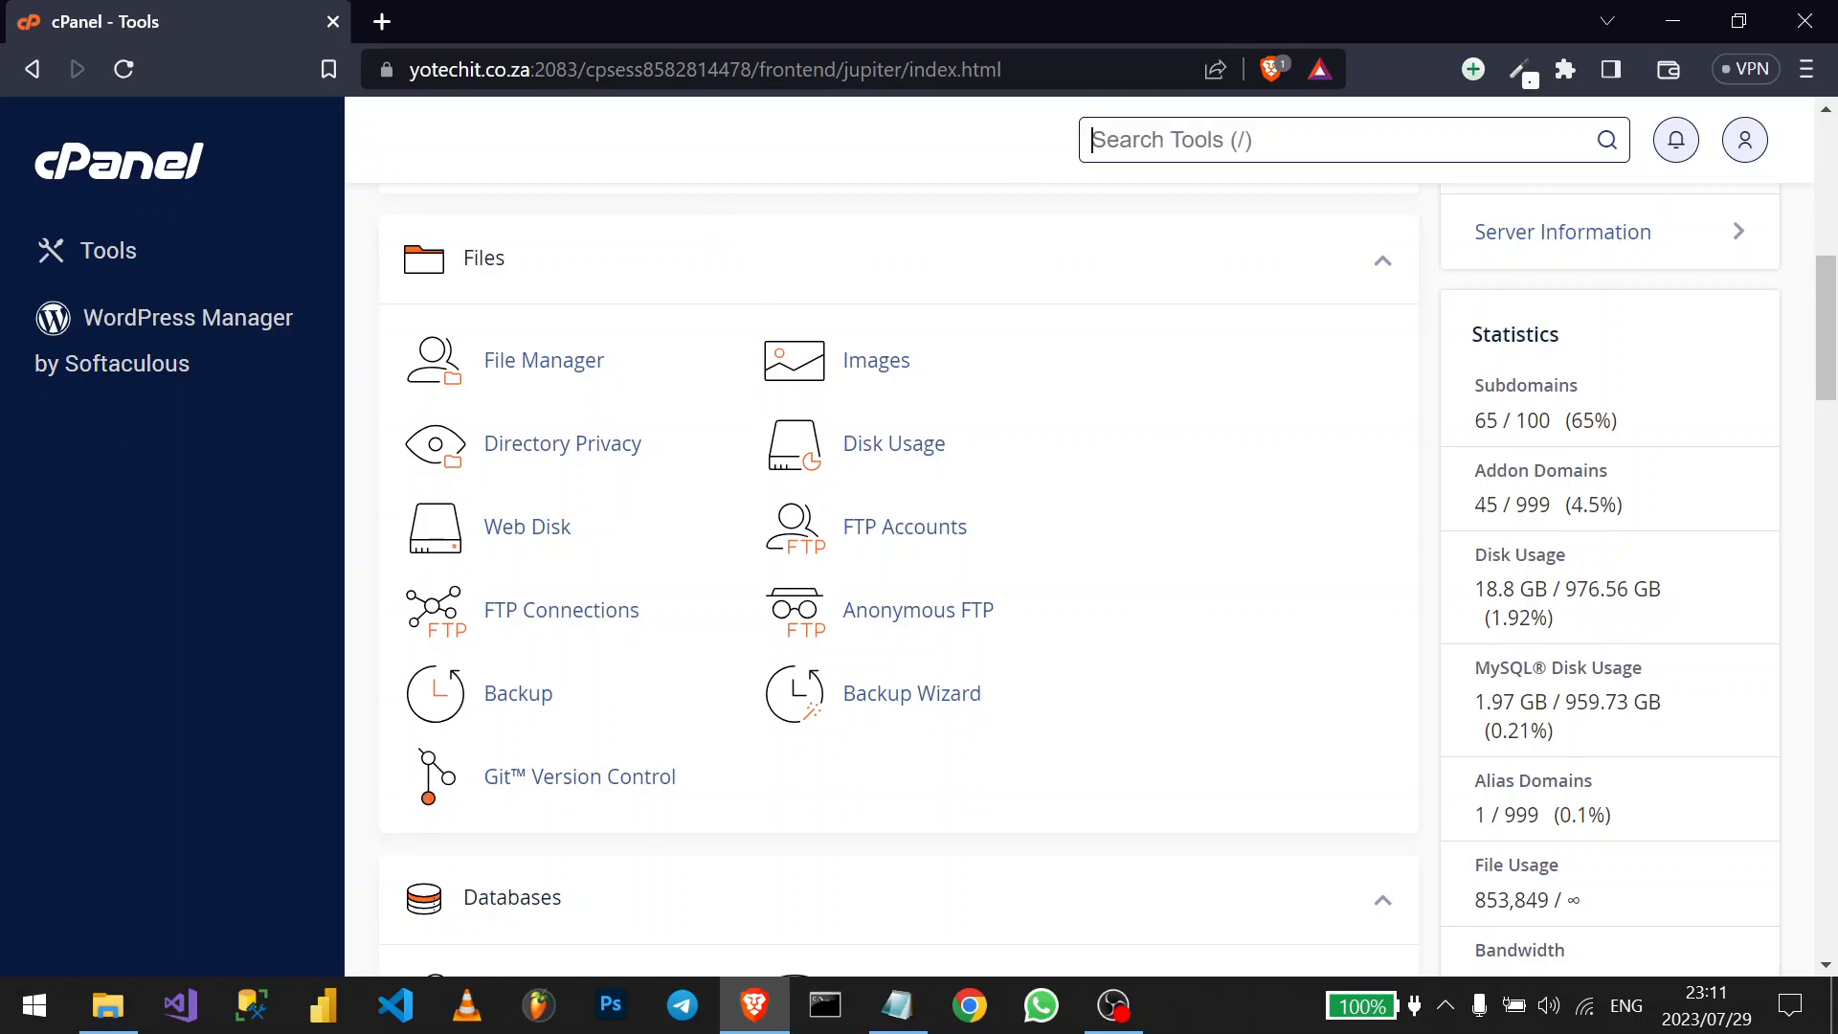
text(sofr)
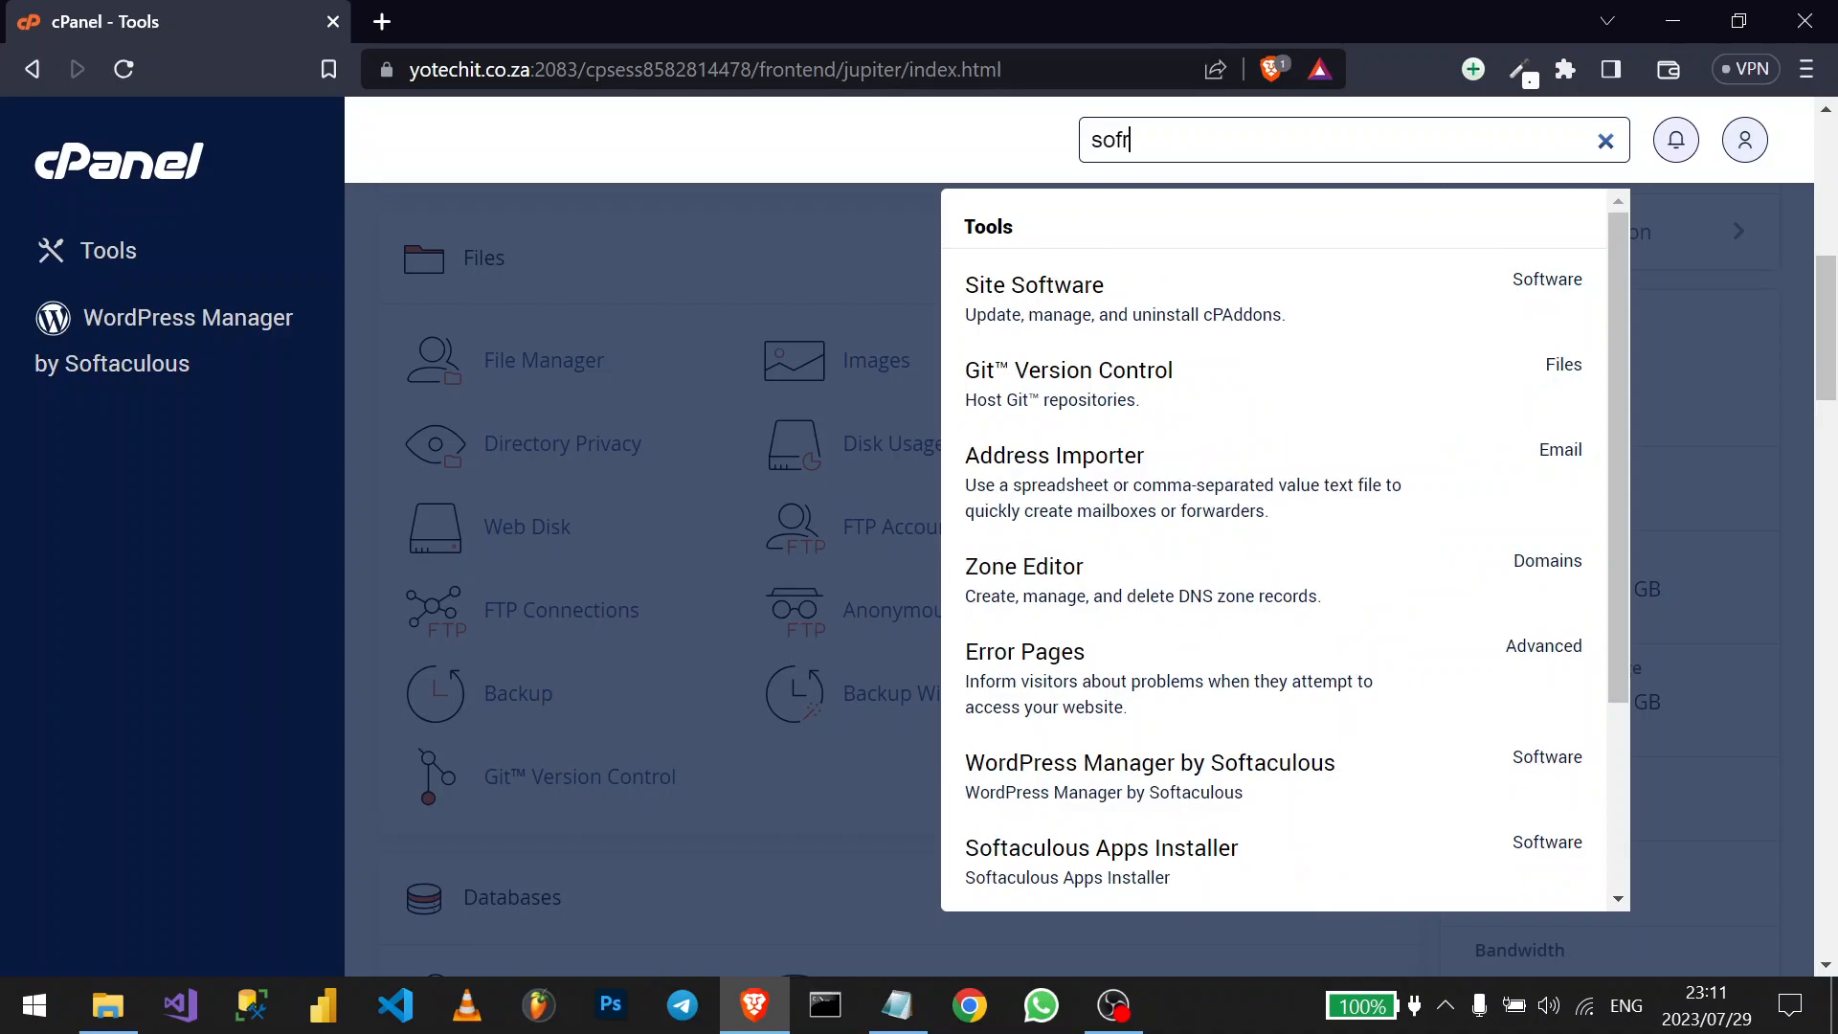
key(BackSpace)
text(t)
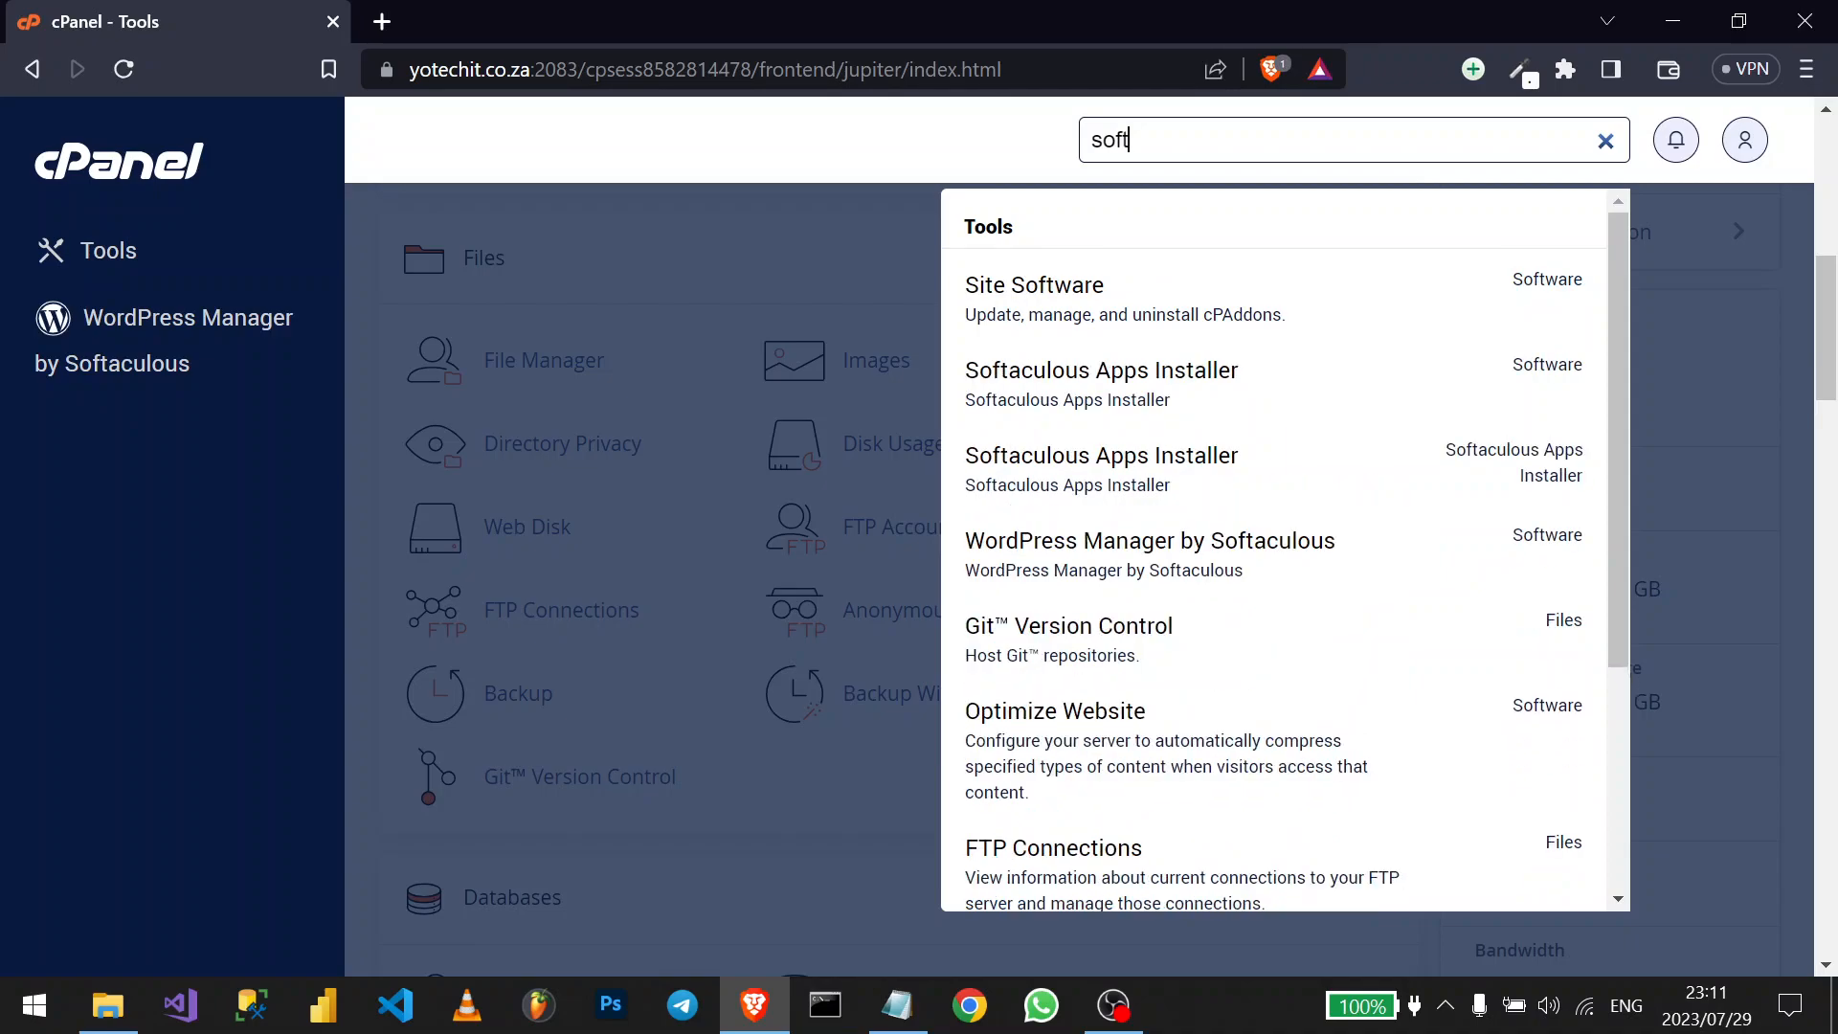
text(a)
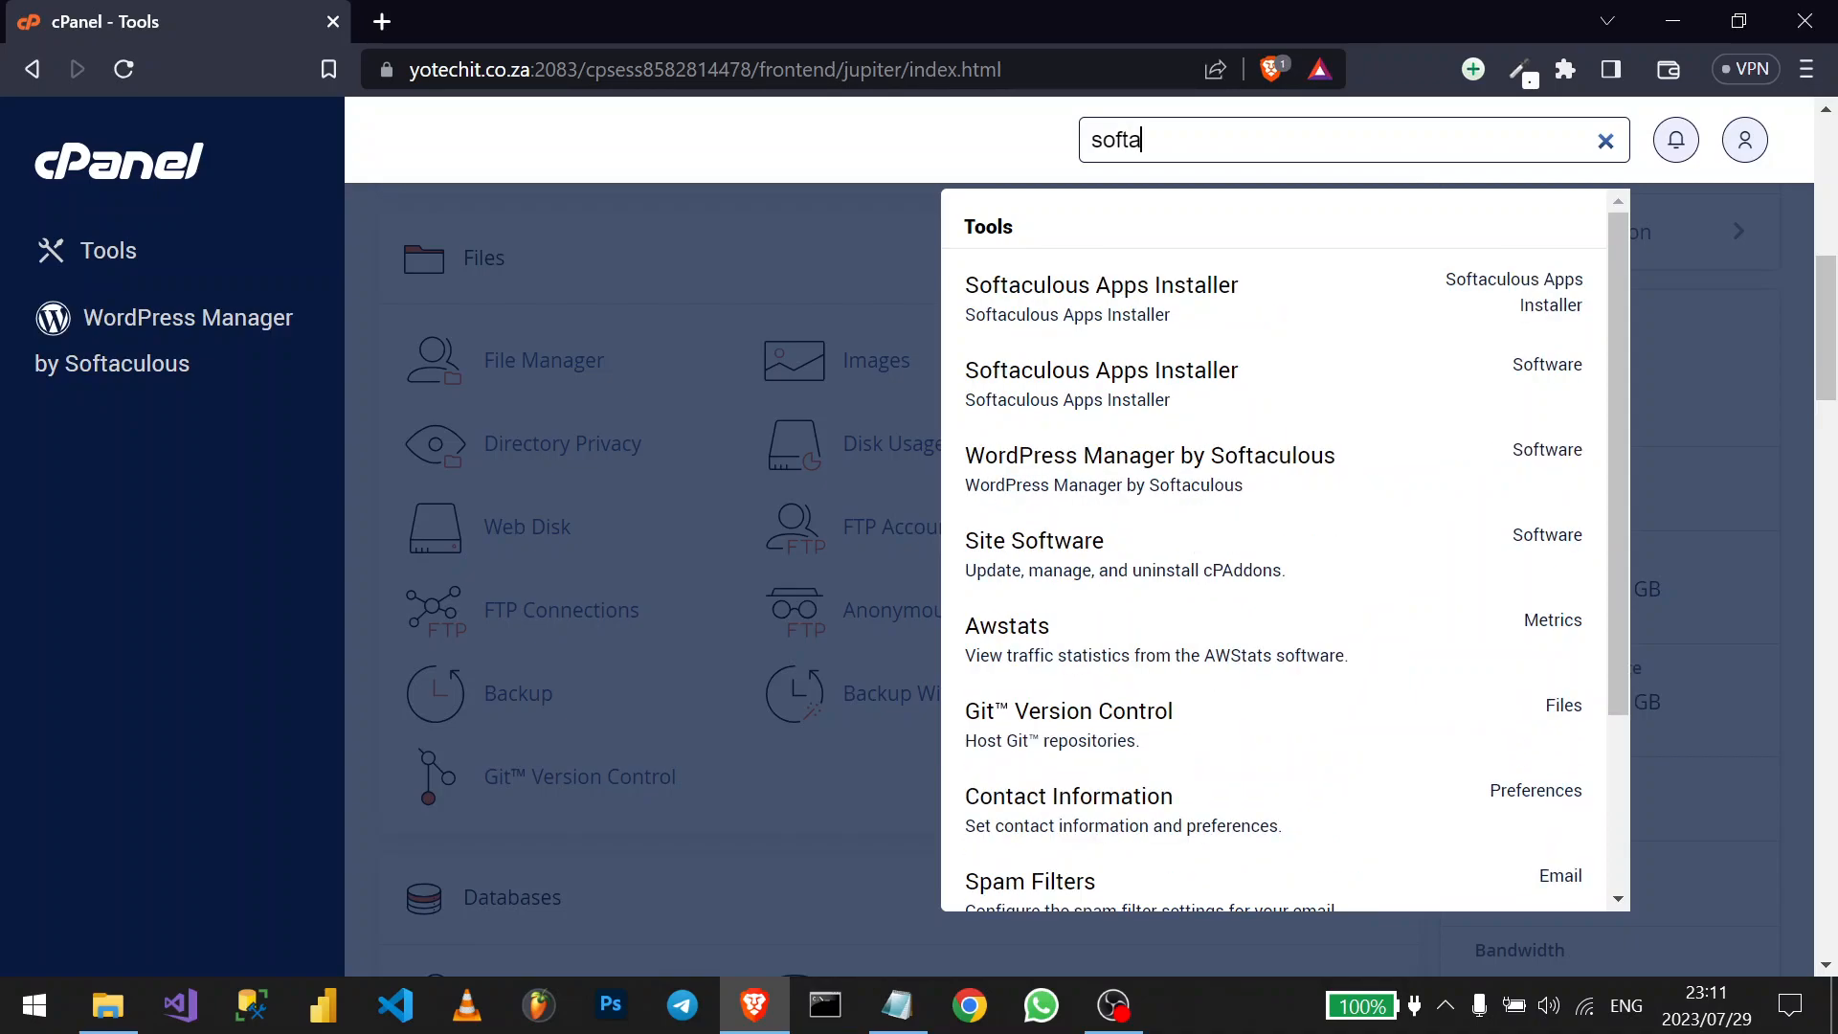
click(1110, 303)
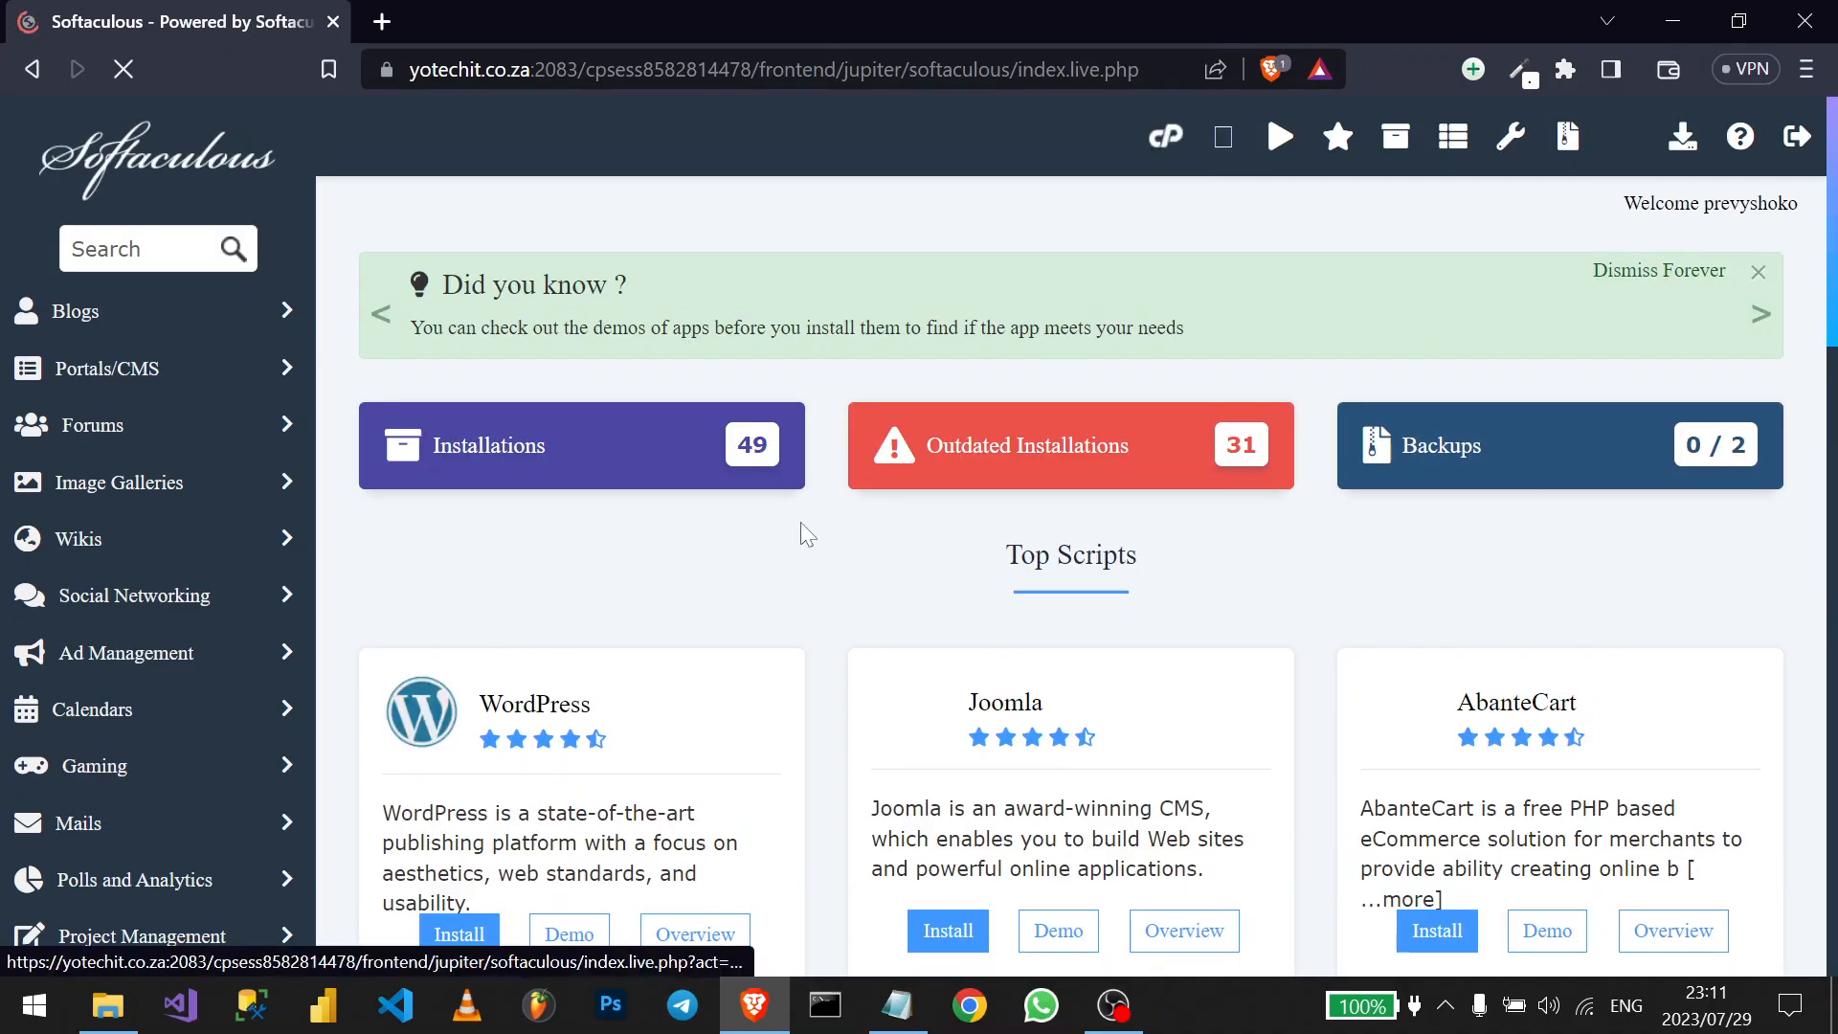
- Open the WordPress install form from Softaculous's Top Scripts list
scroll(779, 546, down, 1)
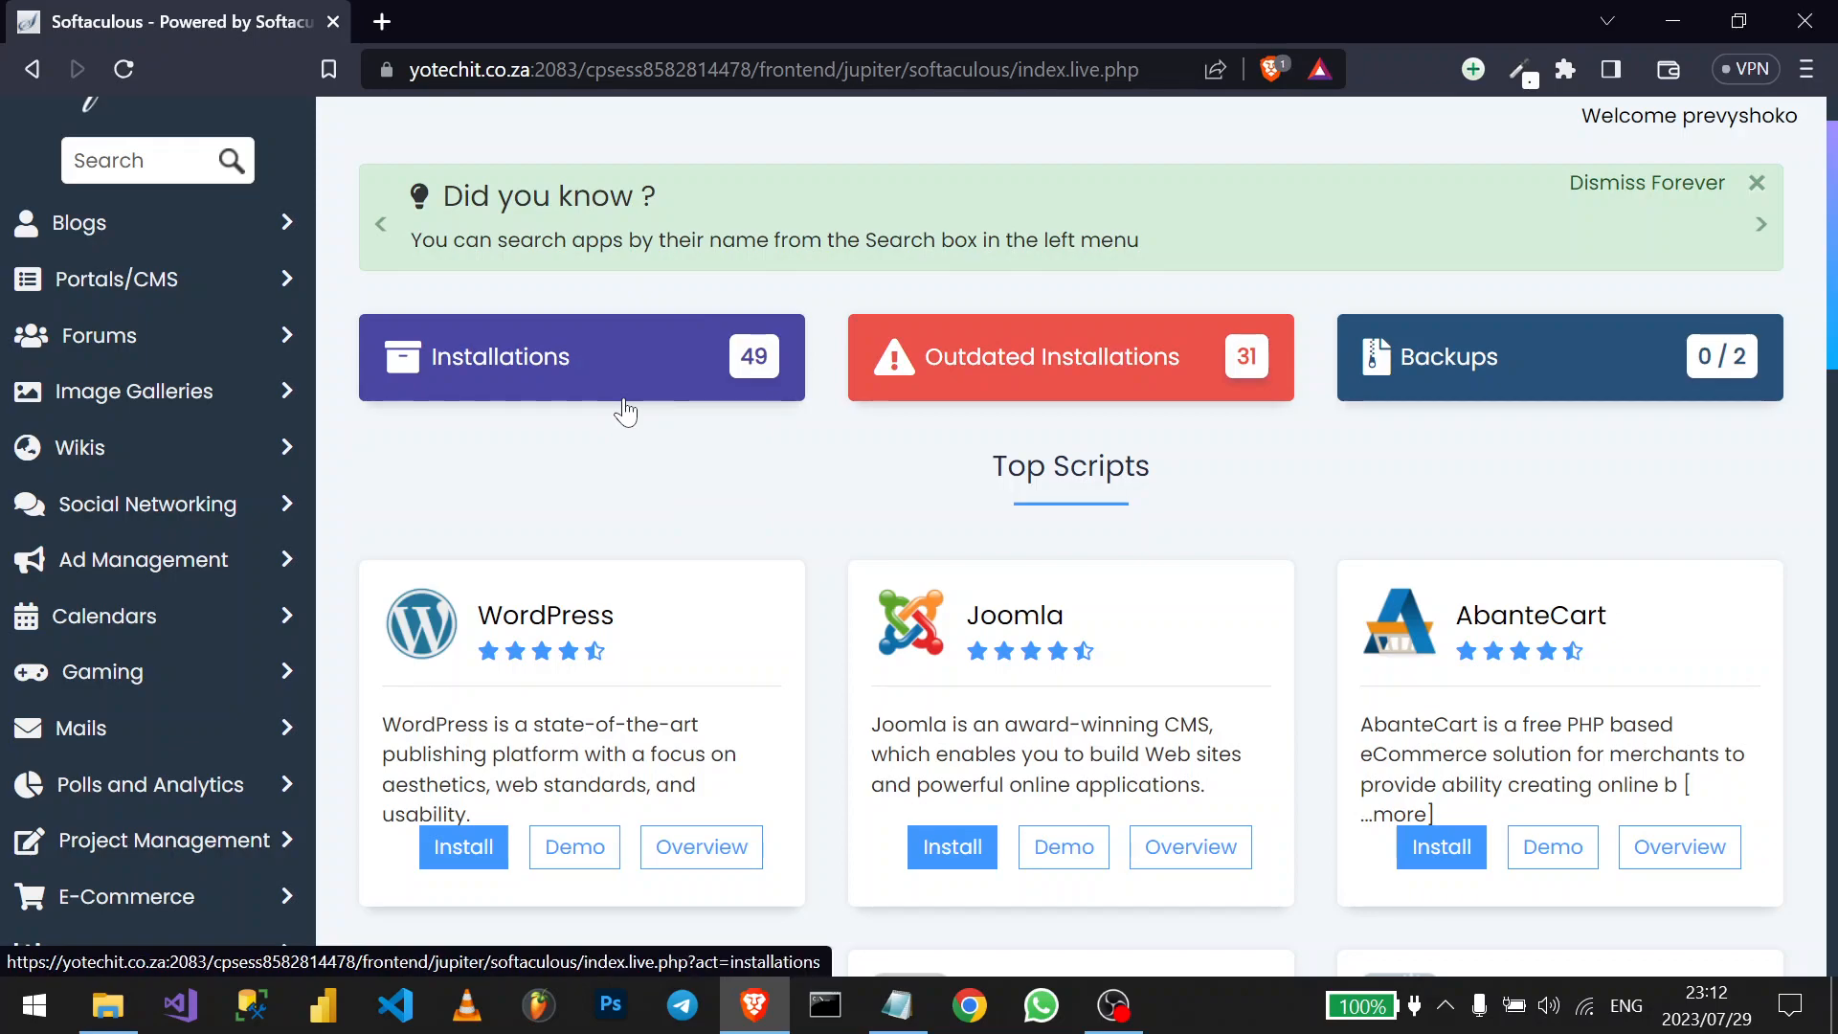
scroll(625, 412, down, 1)
scroll(575, 536, down, 2)
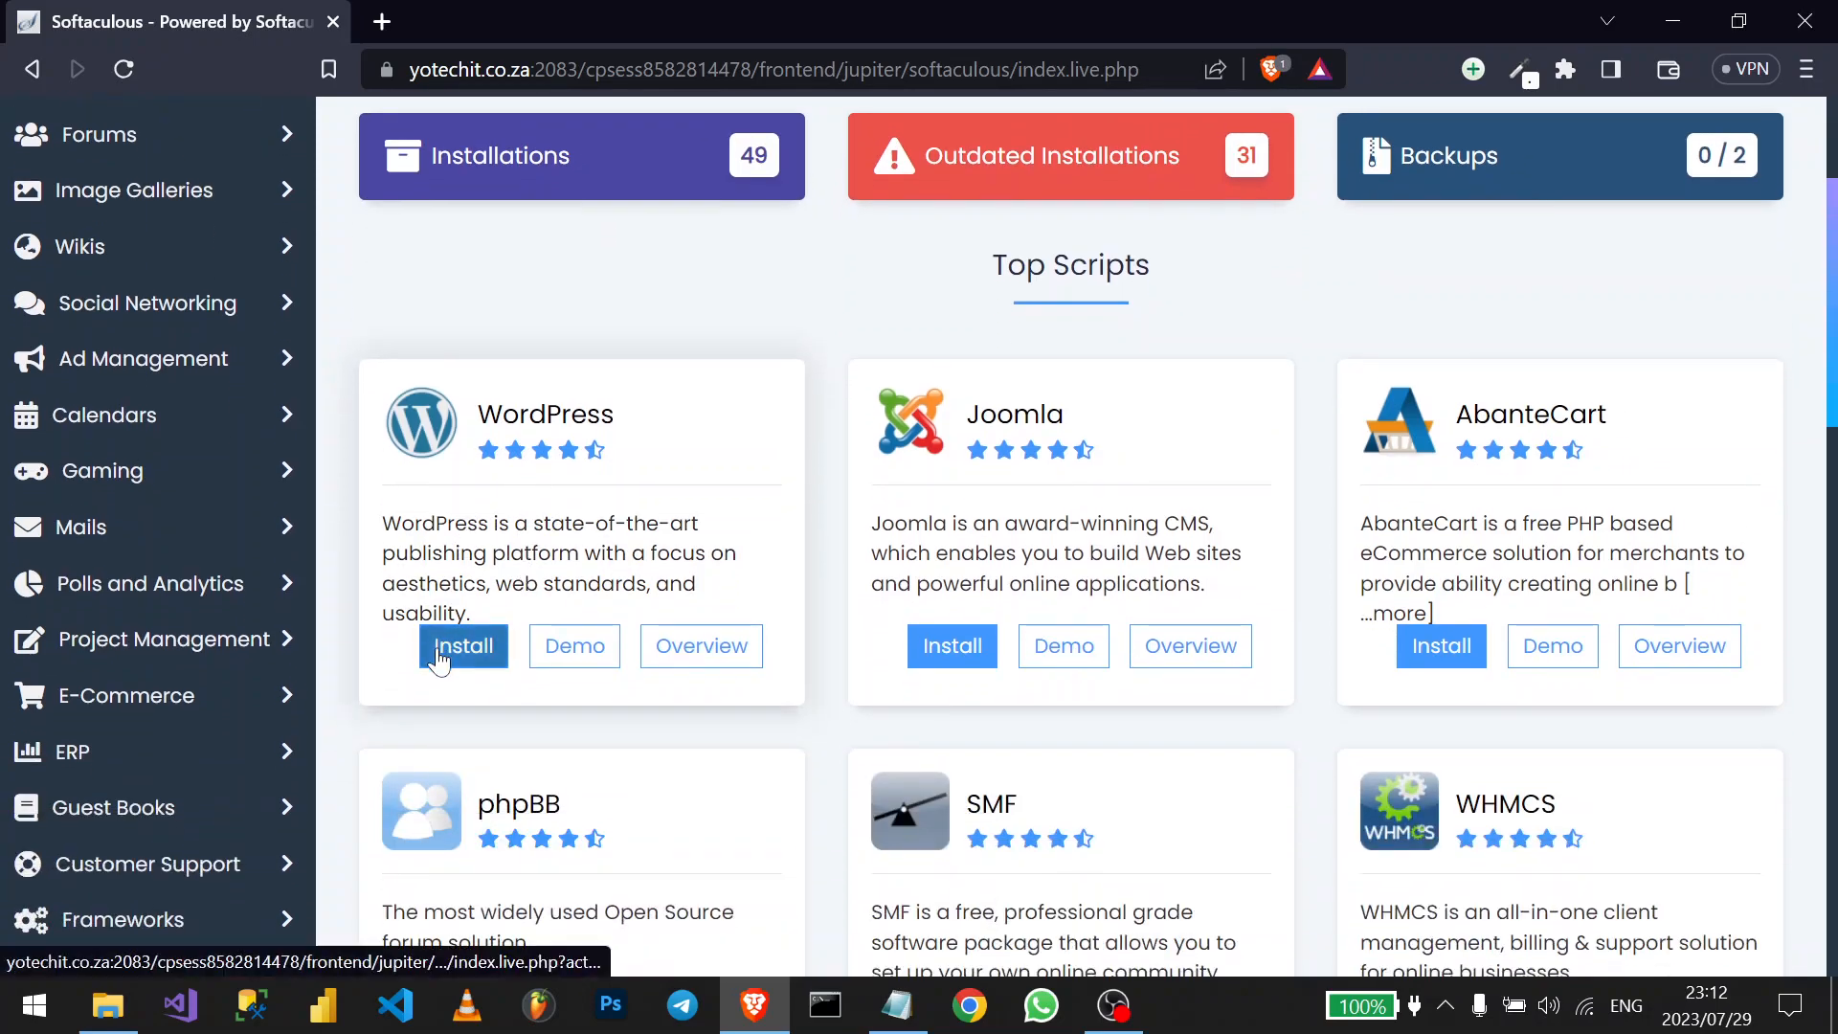
click(441, 656)
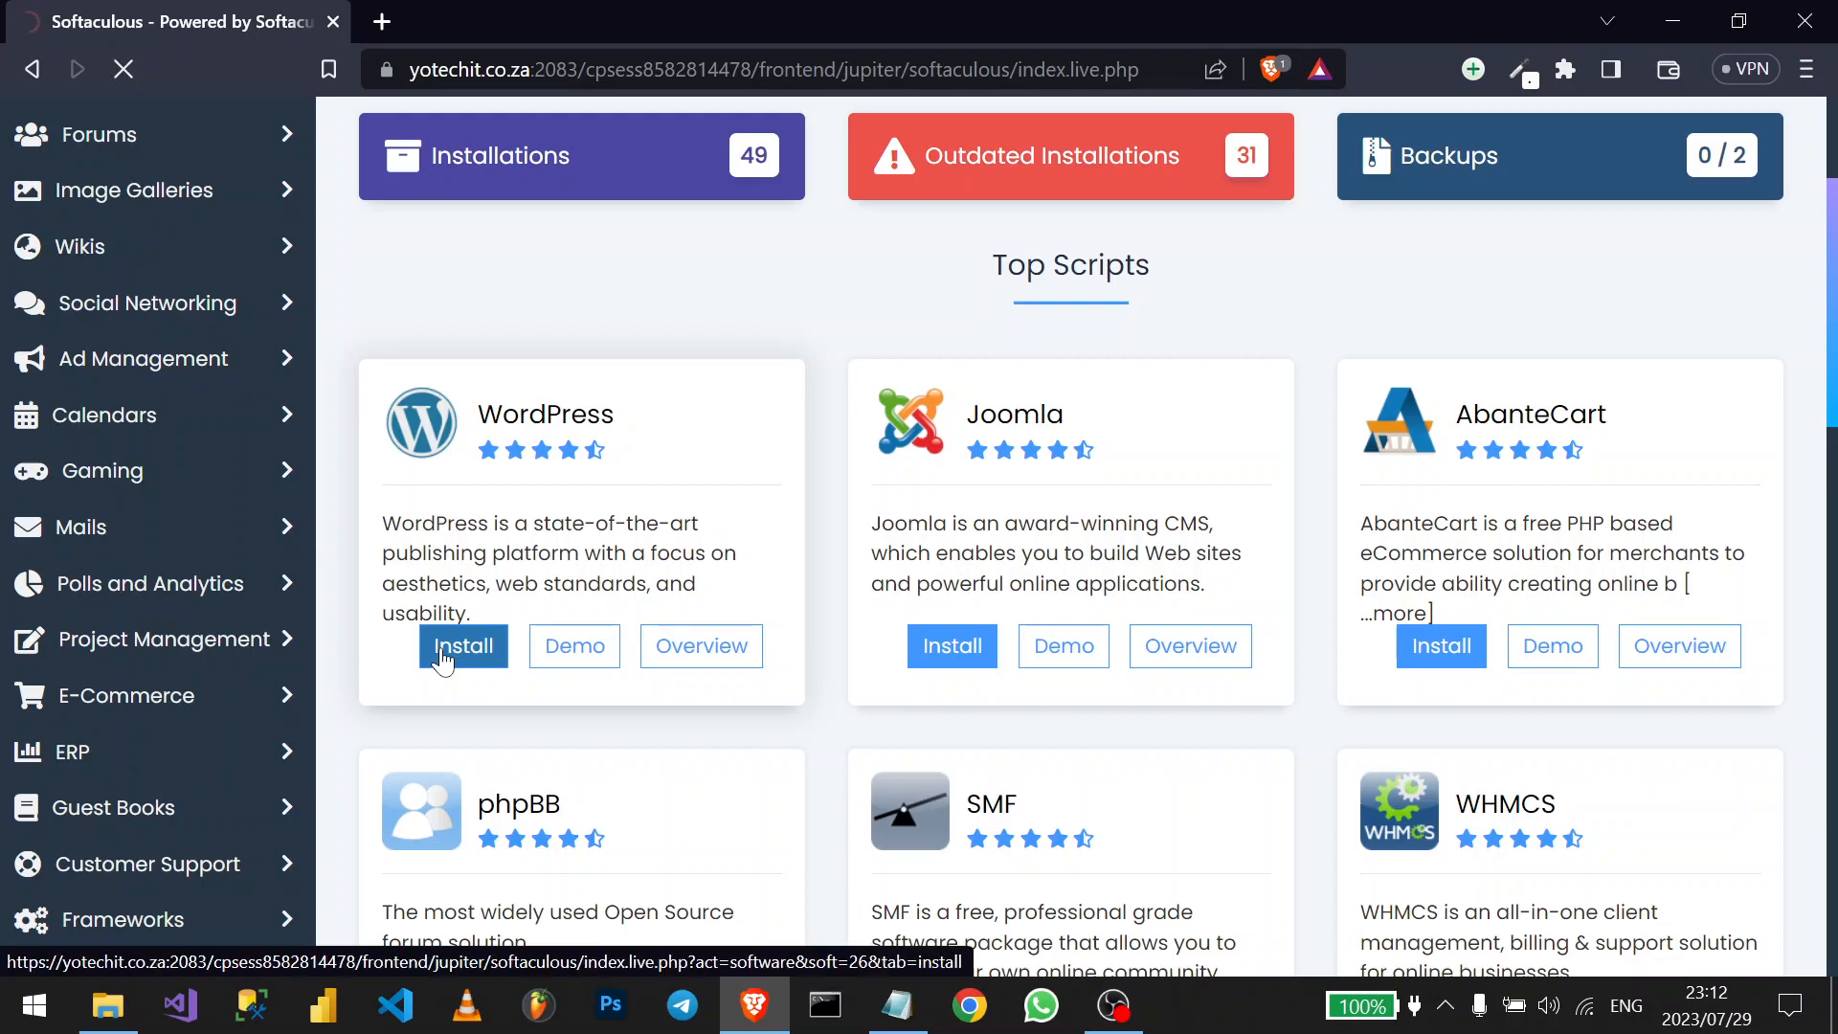
scroll(820, 690, down, 4)
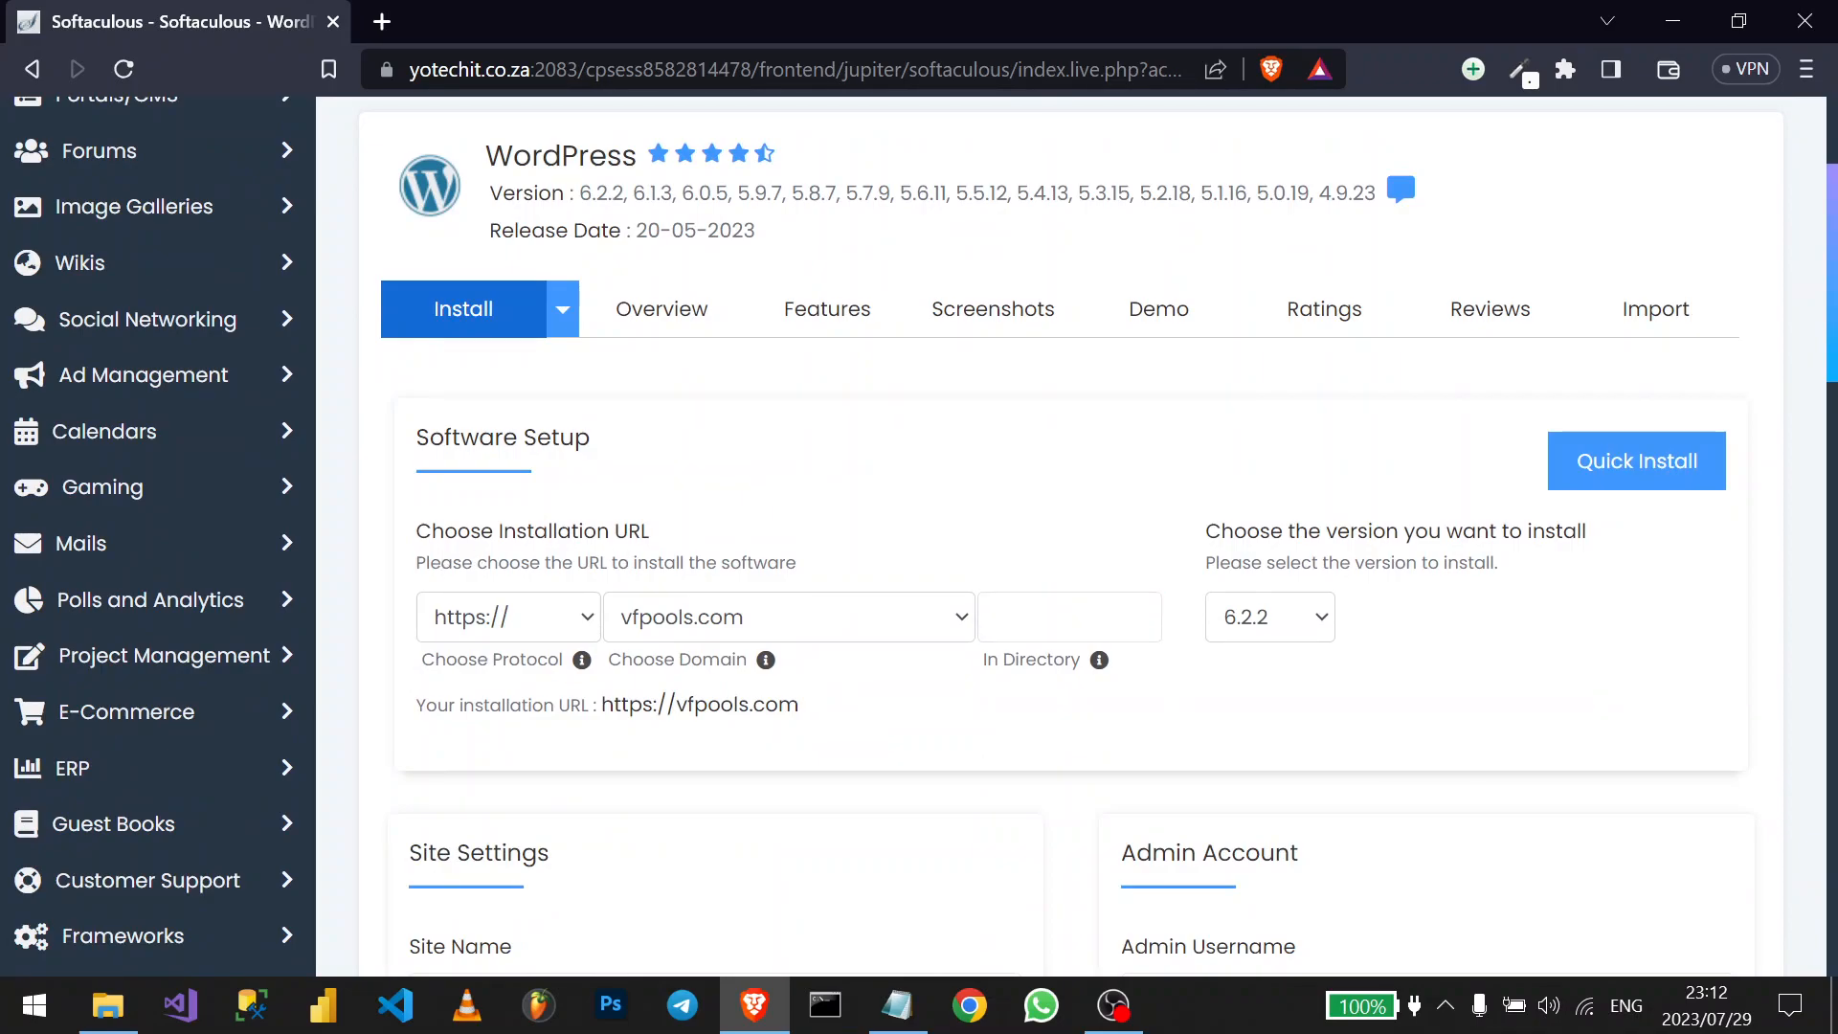
click(813, 632)
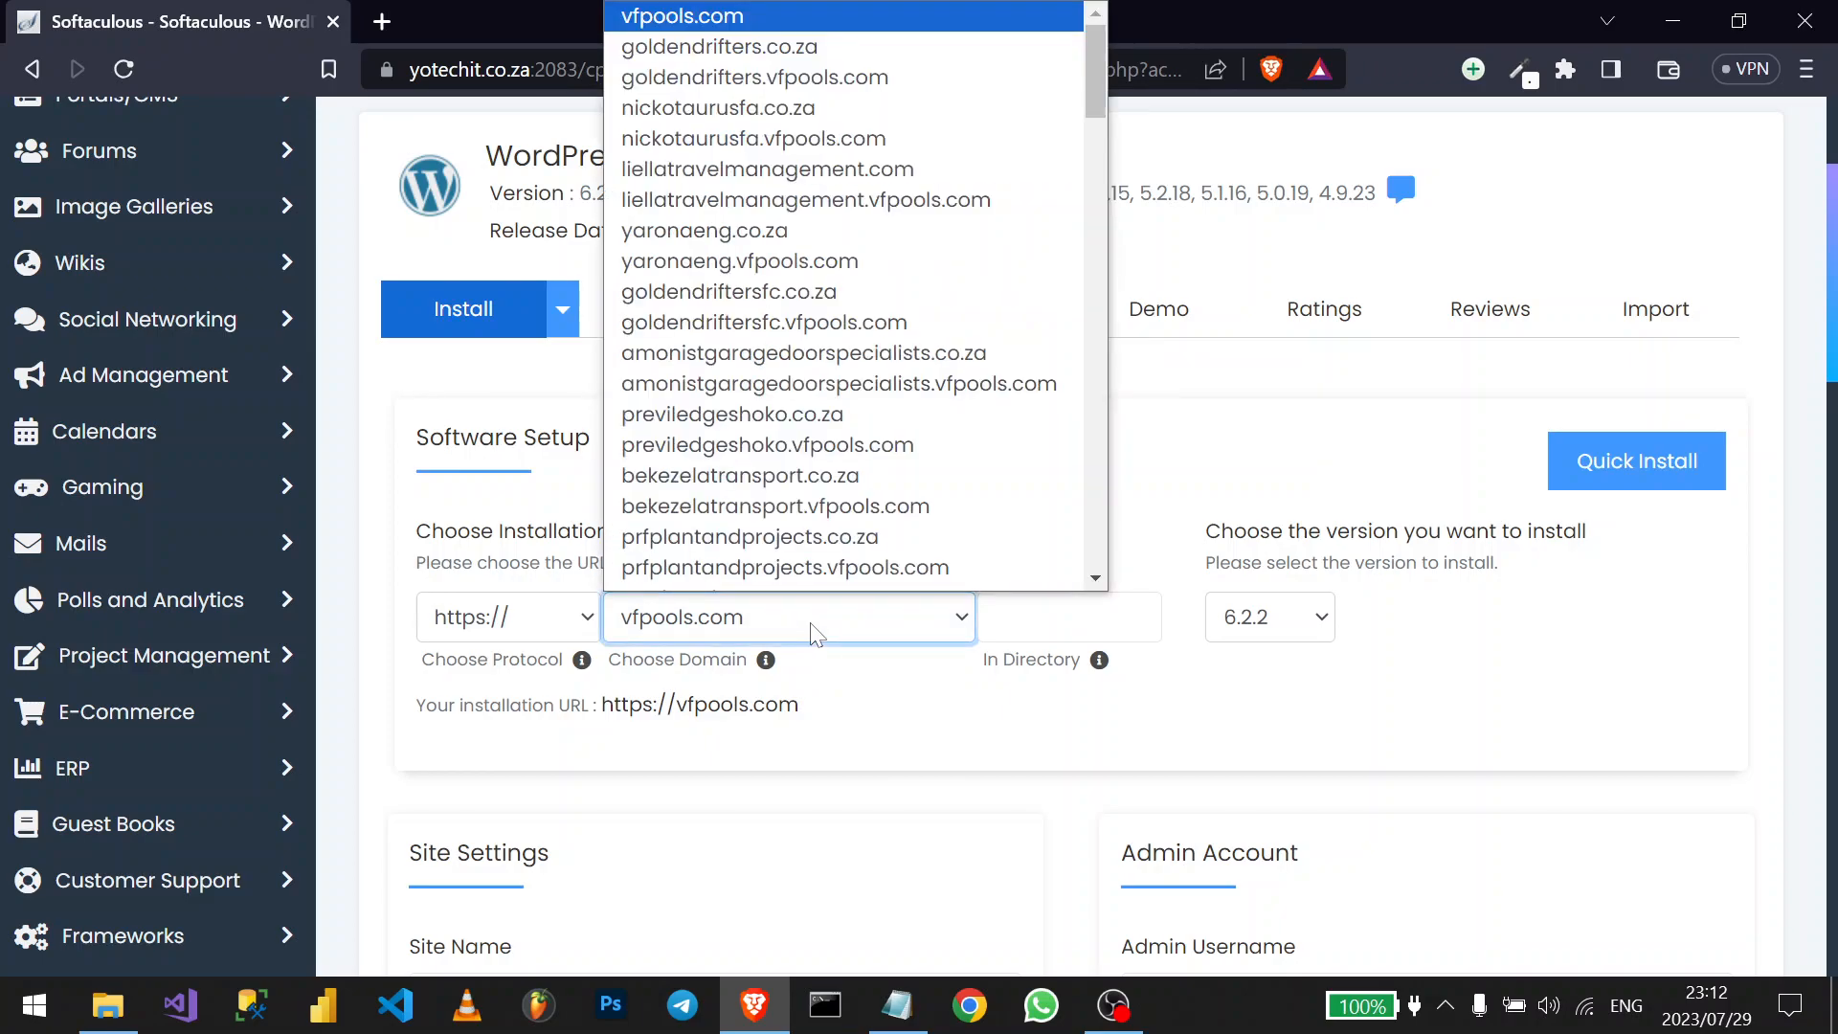
key(d)
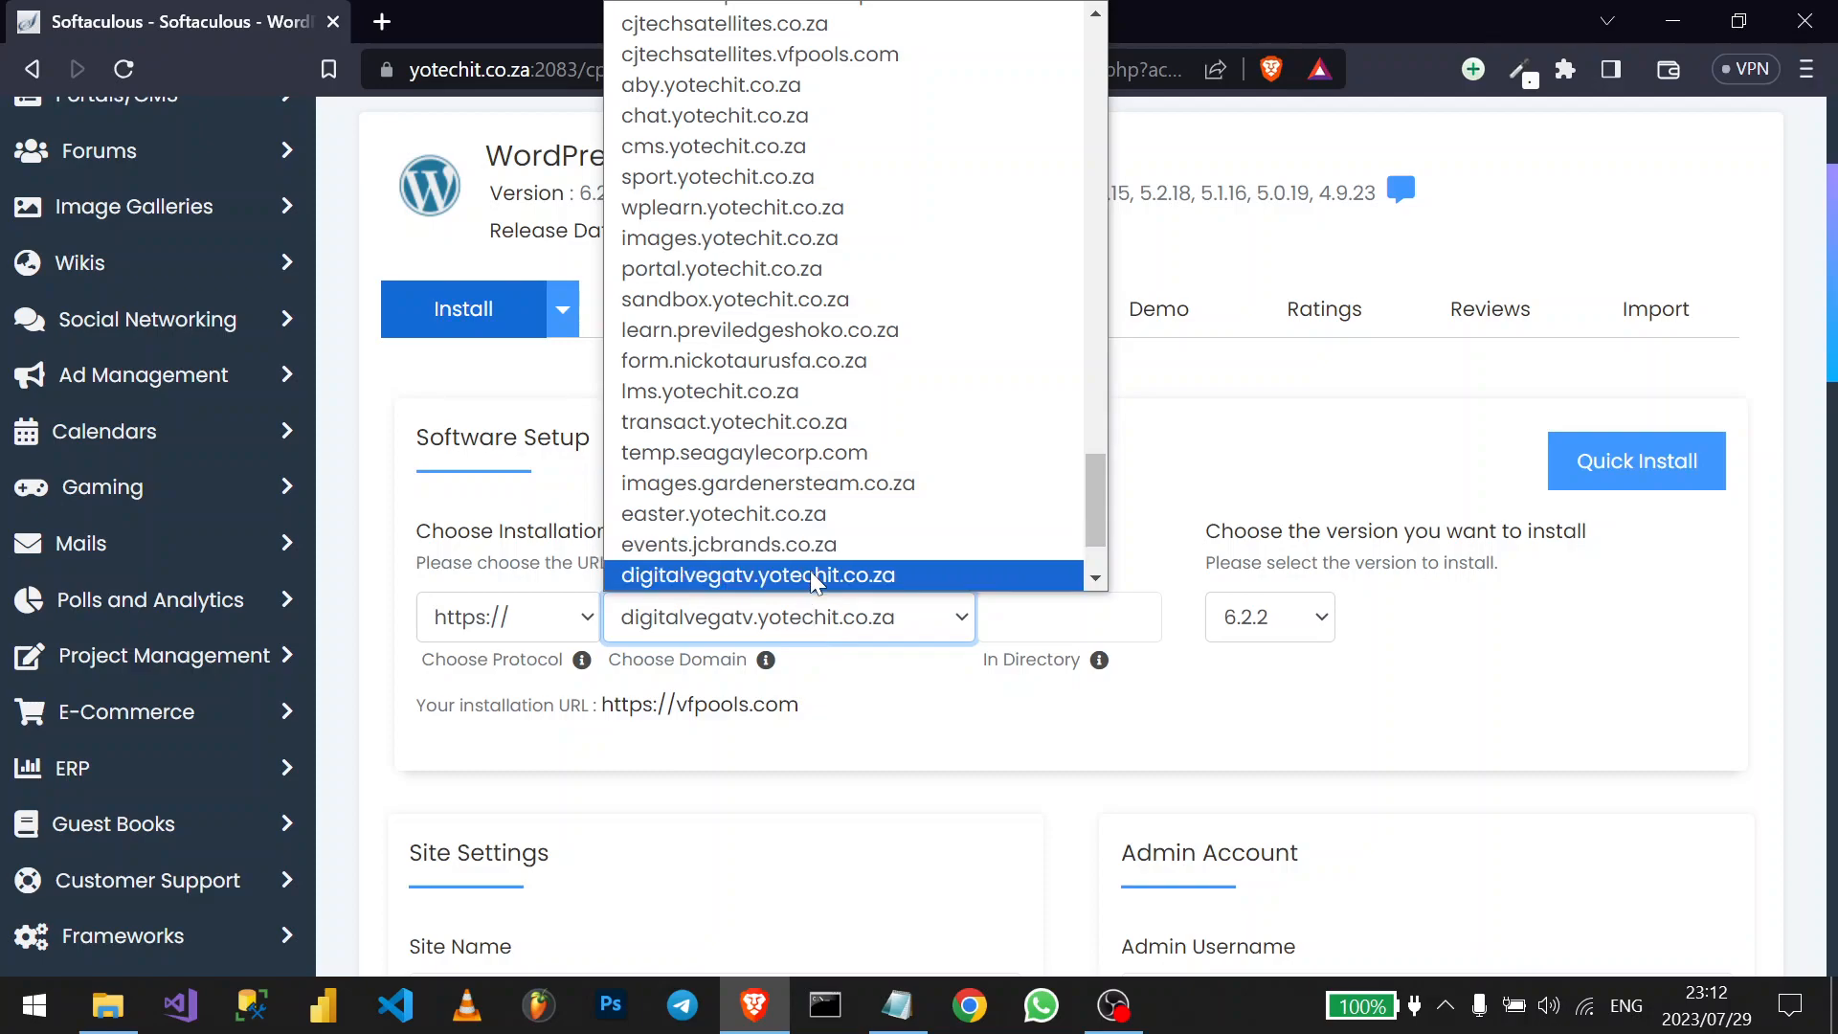
click(814, 575)
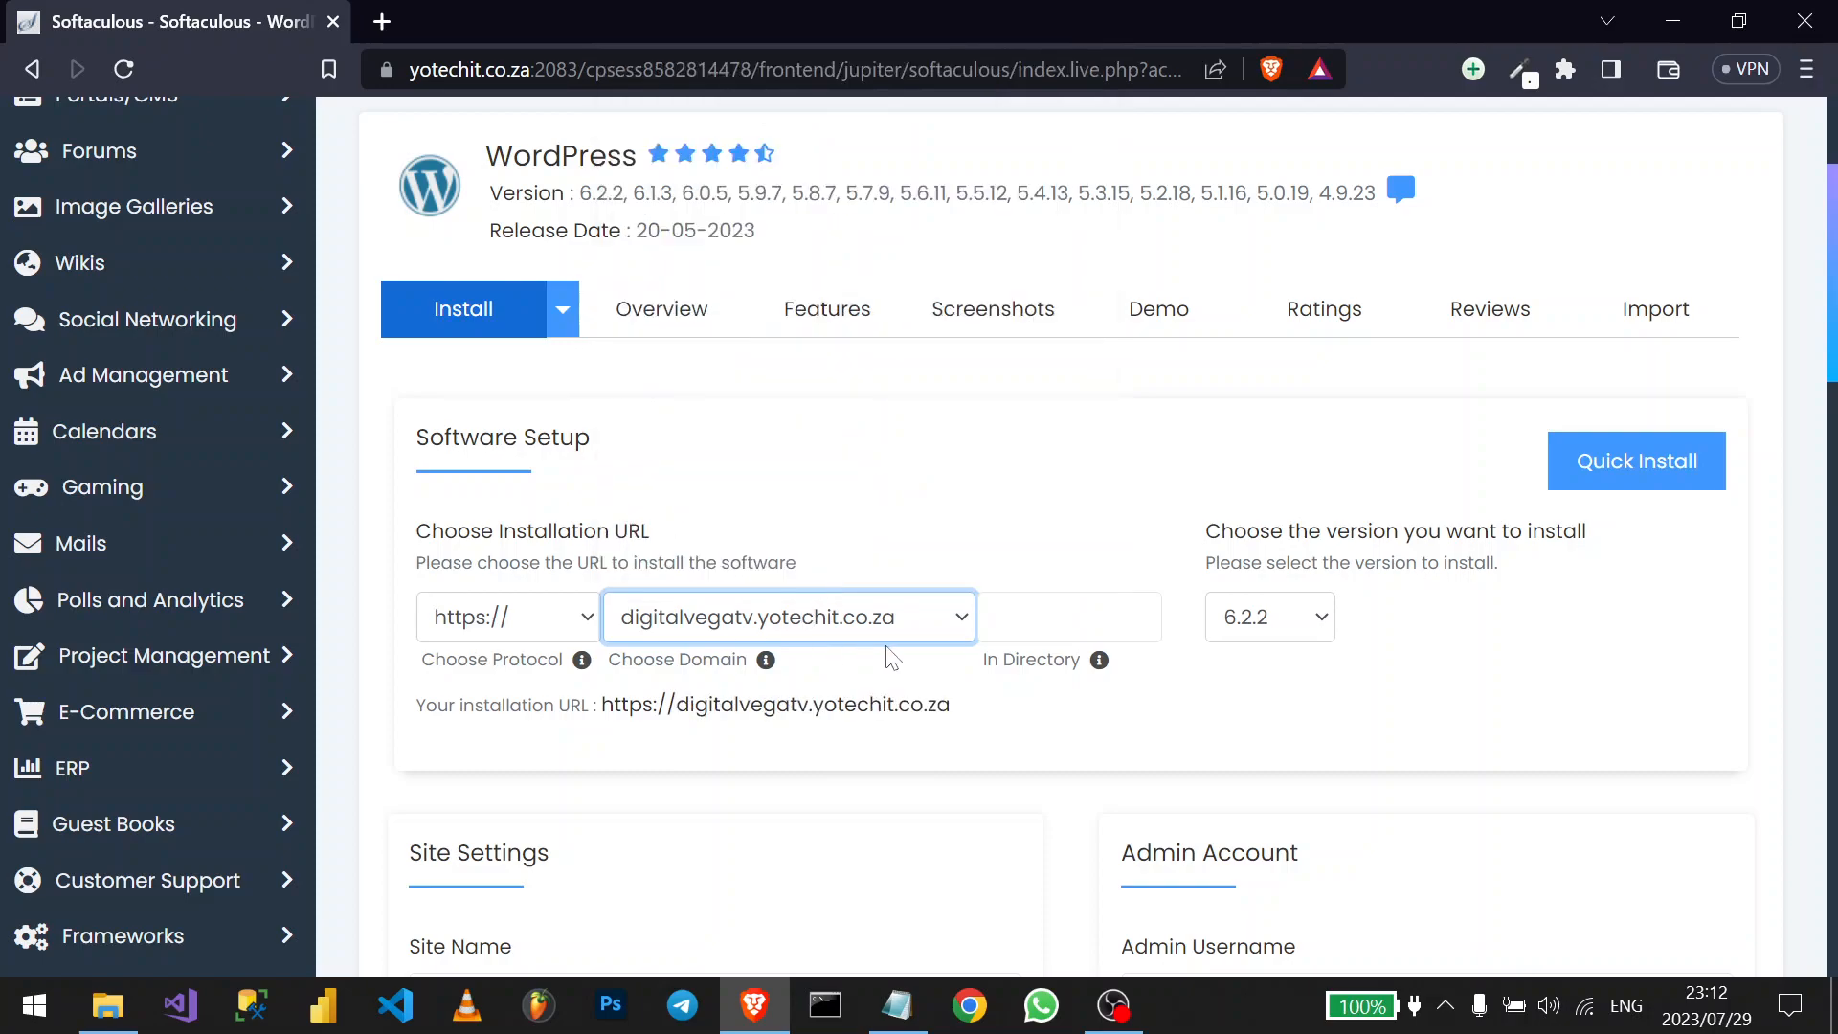
click(450, 618)
click(468, 617)
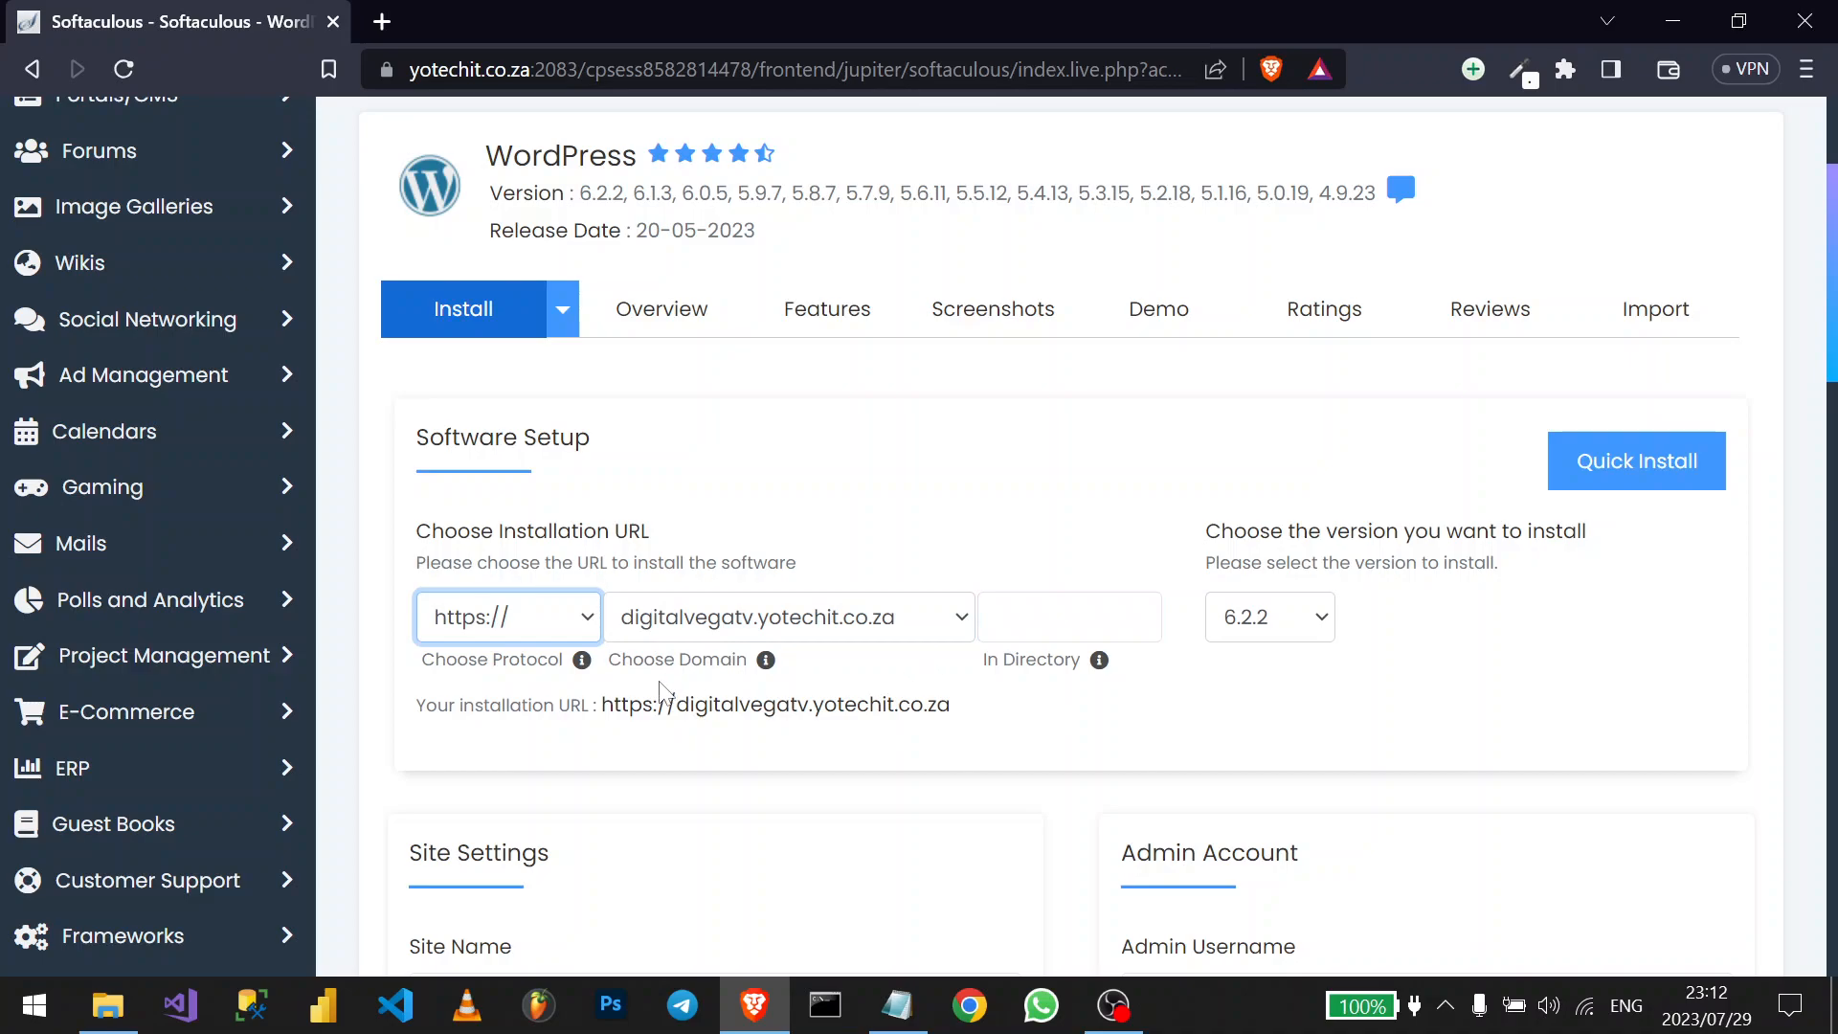
click(499, 624)
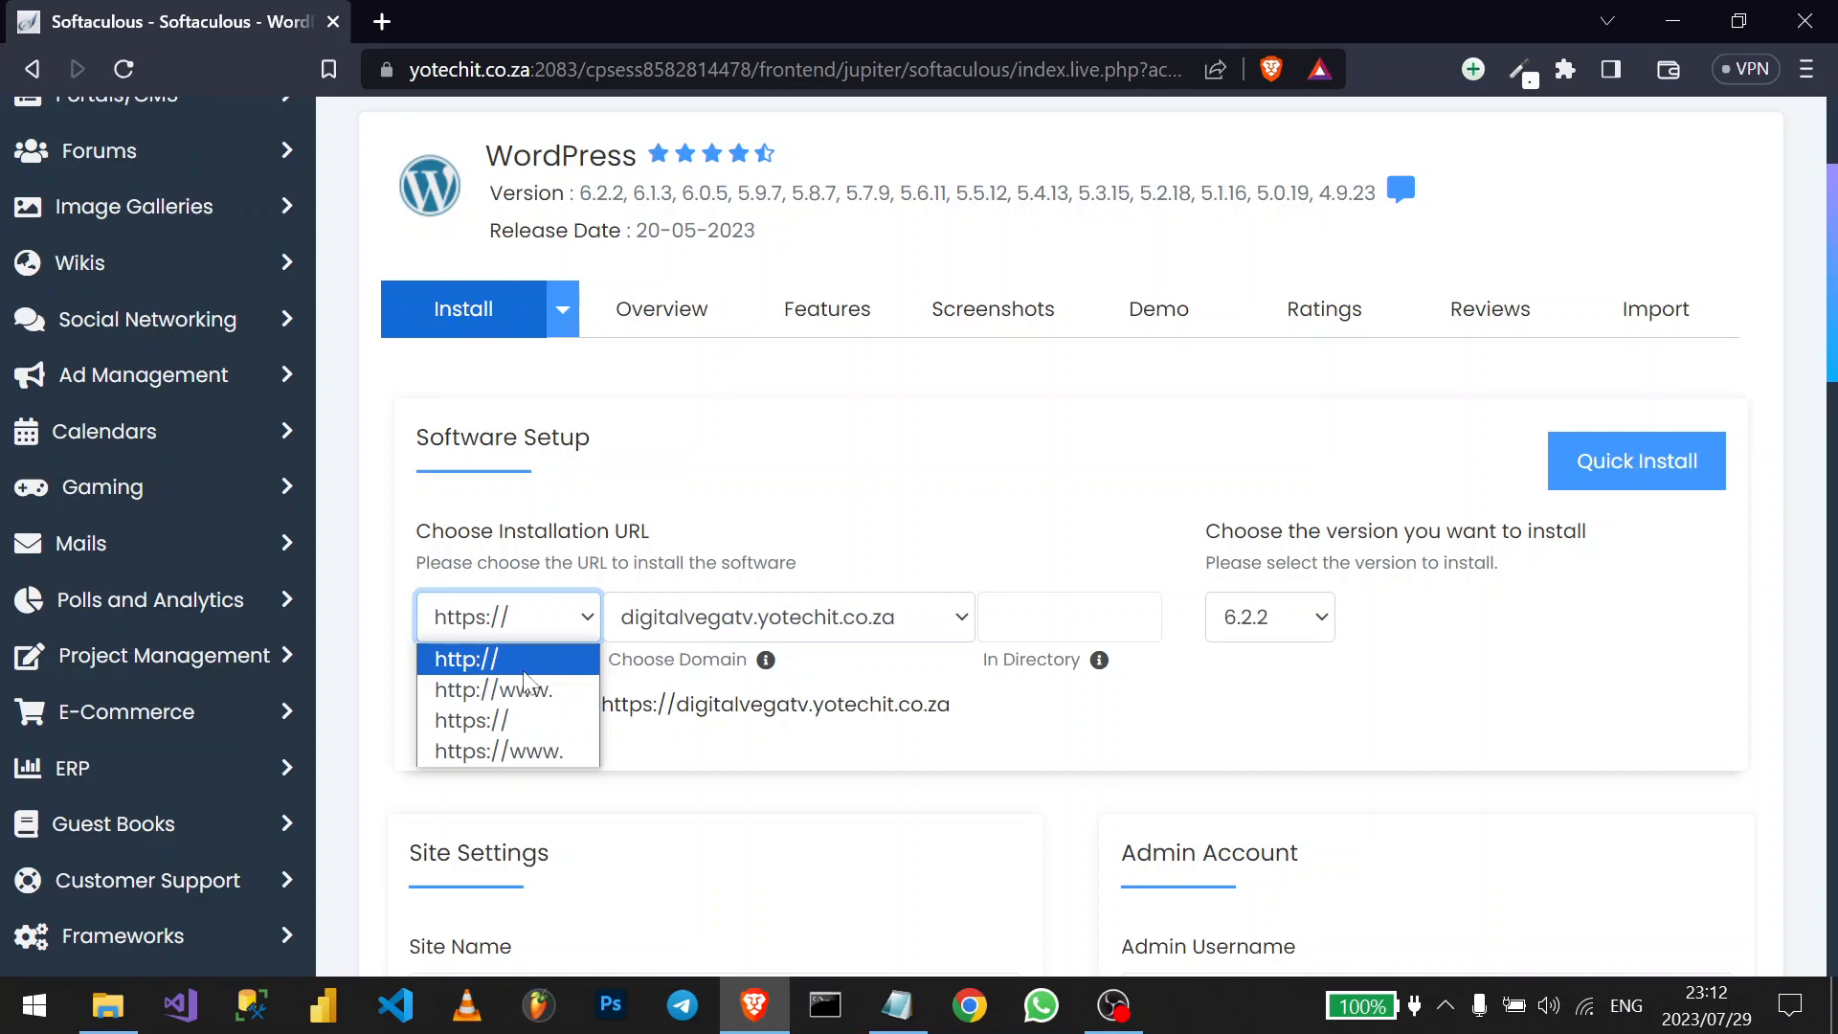
click(640, 707)
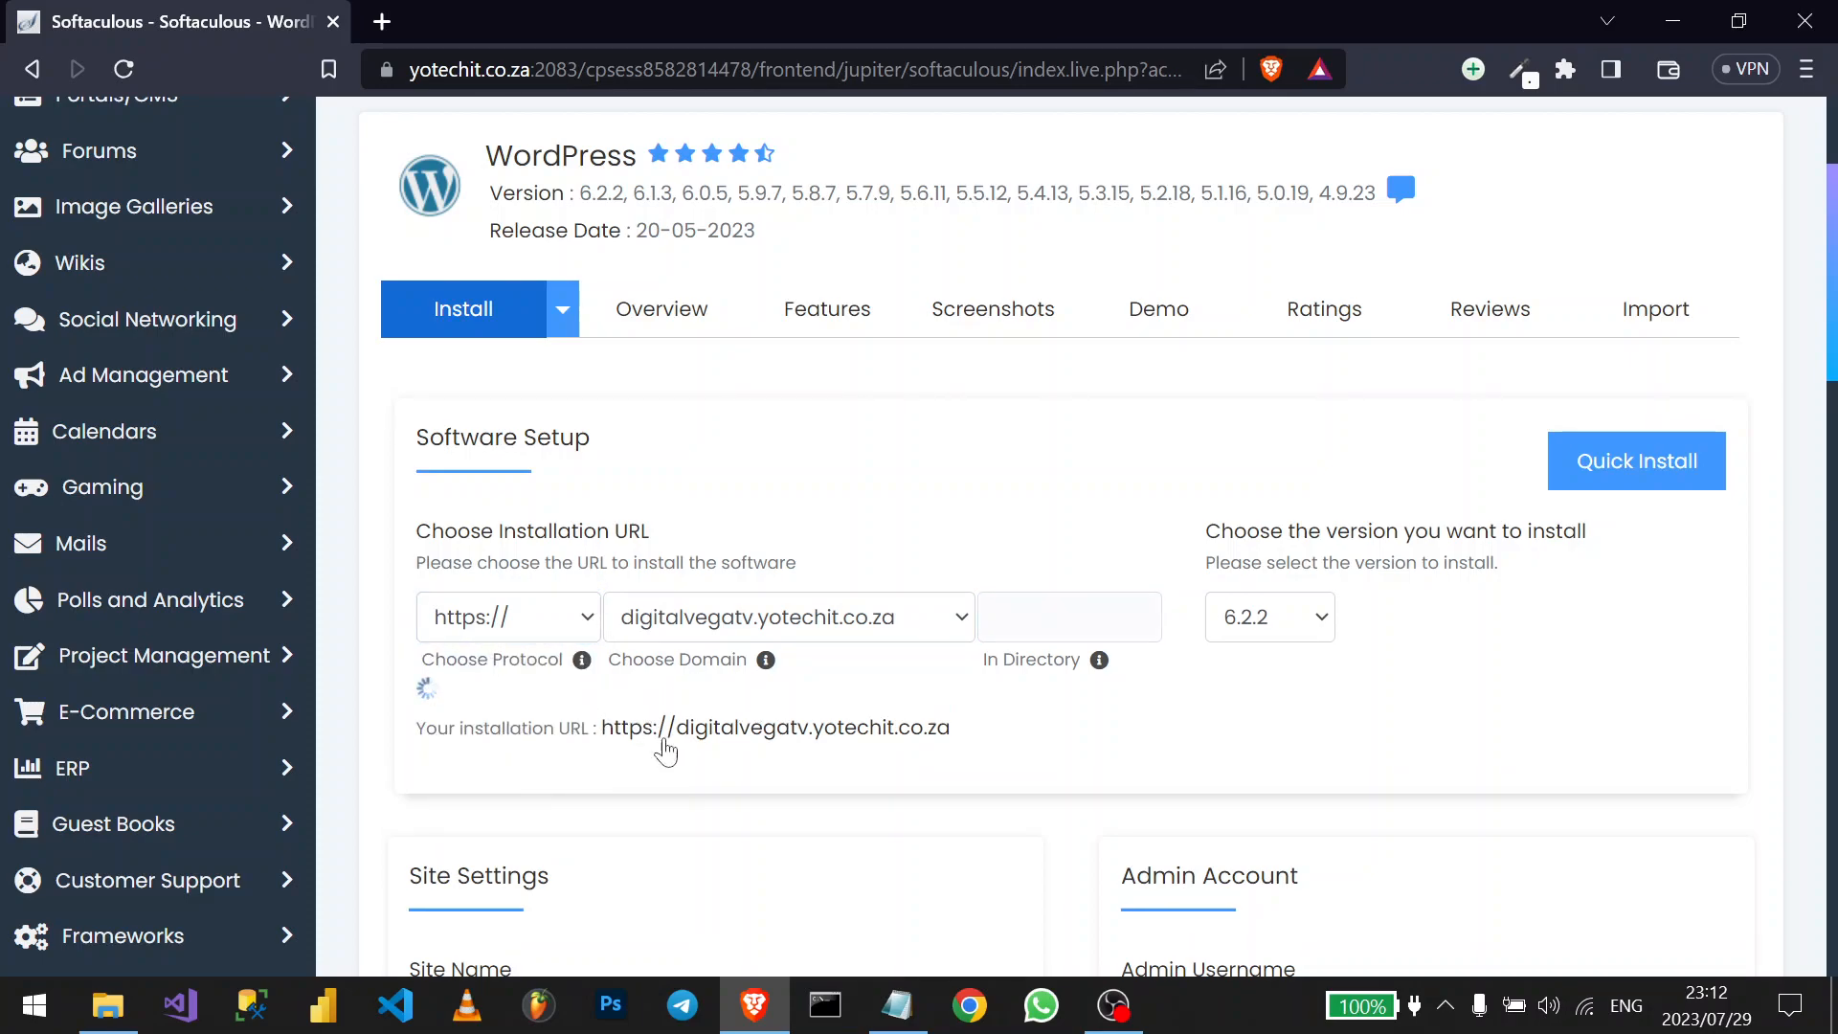
click(525, 628)
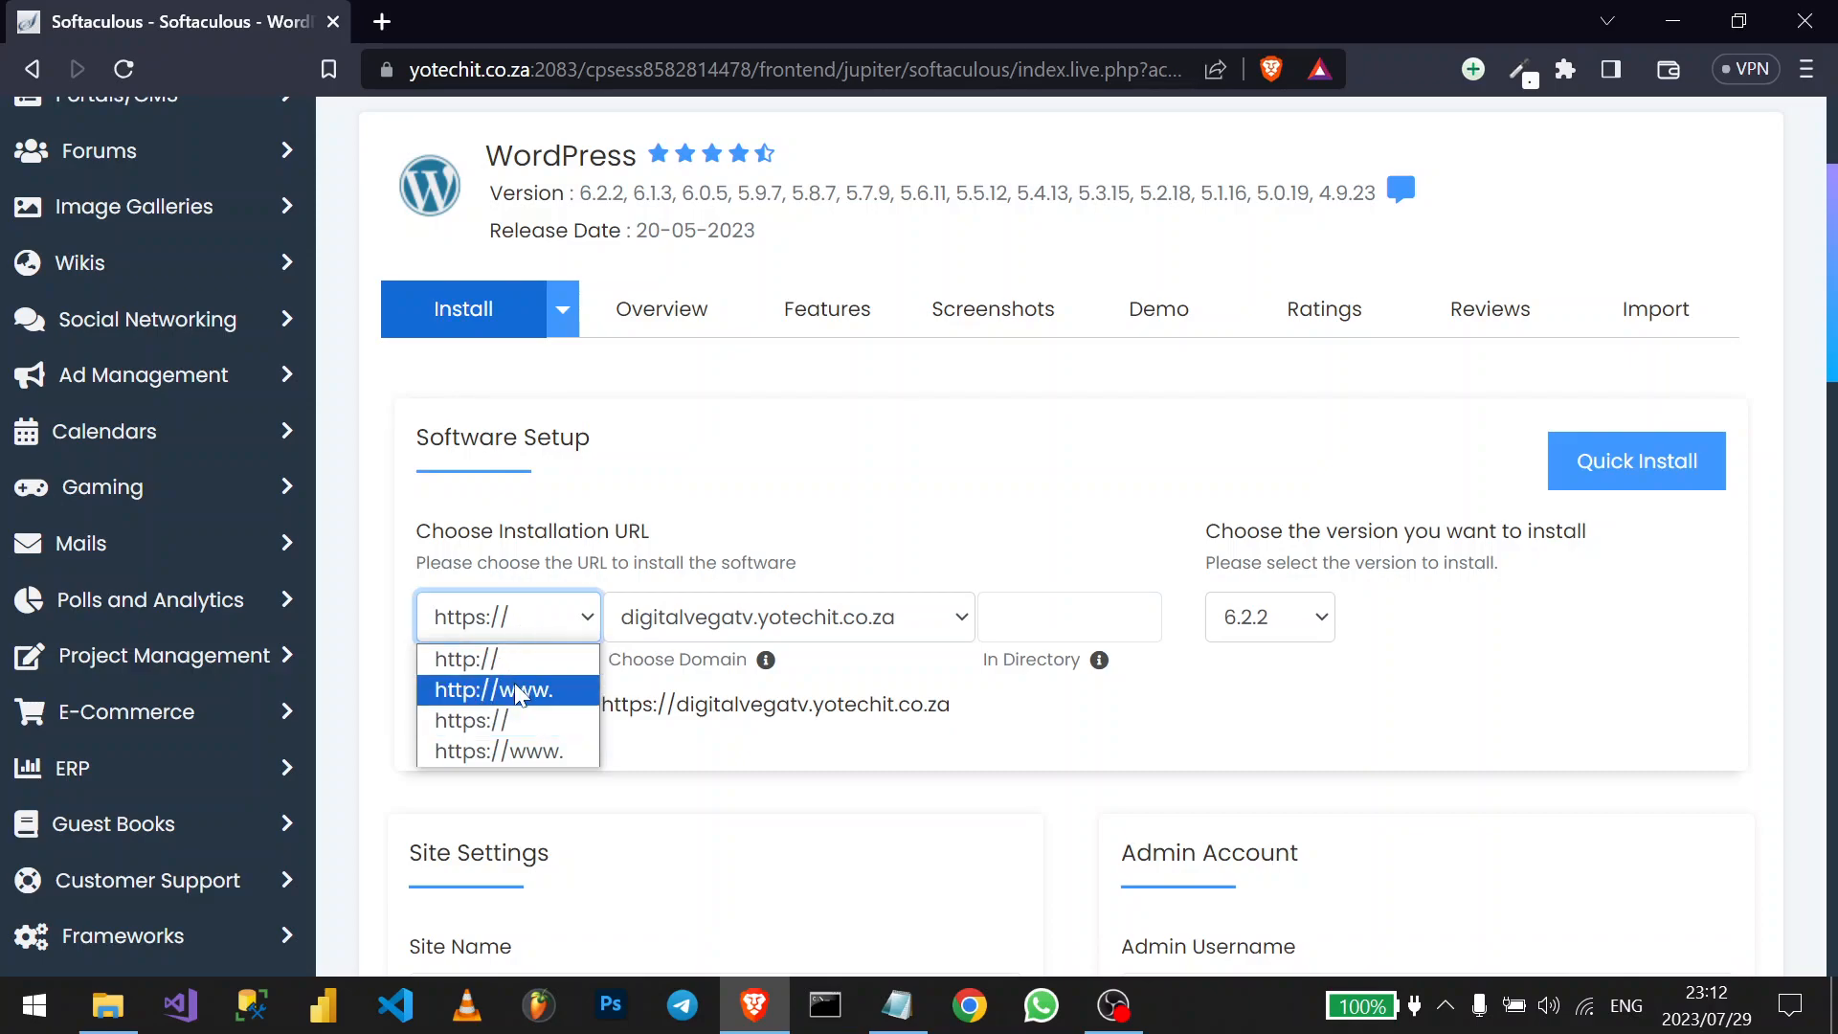
click(1018, 730)
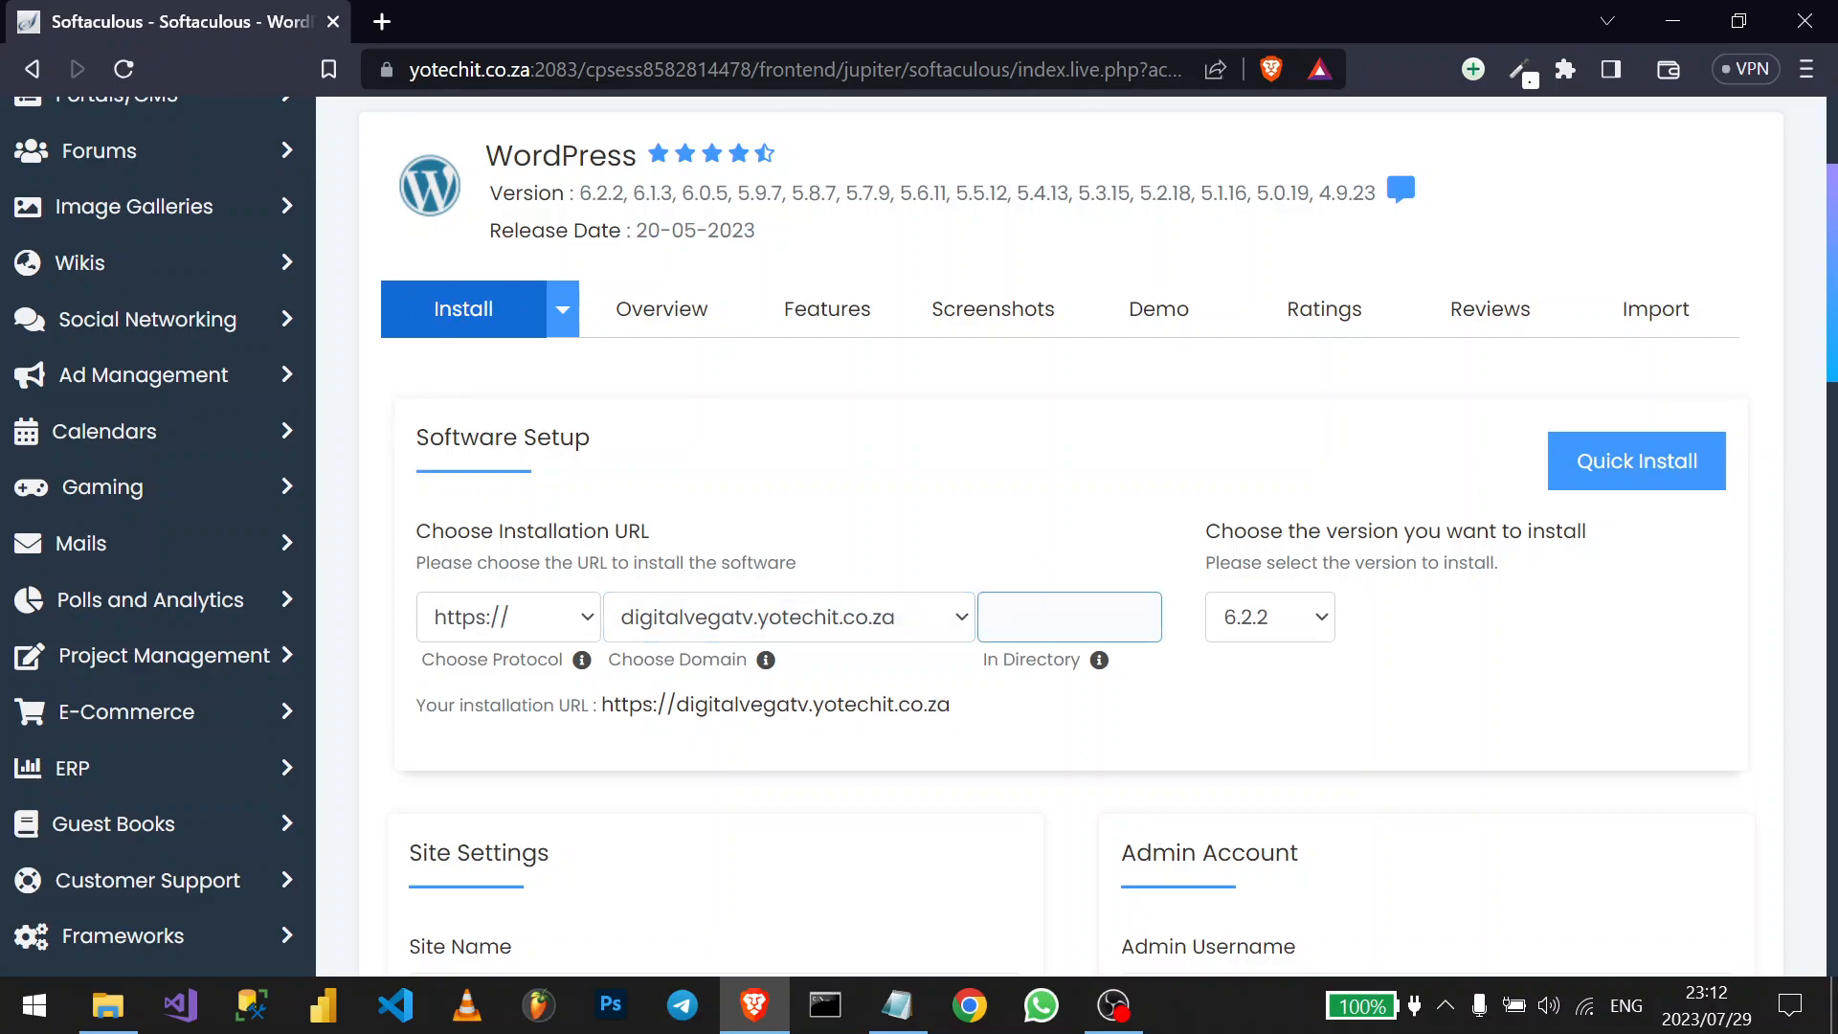
- Leave the In Directory box empty and keep WordPress version 6.2.2
click(1047, 618)
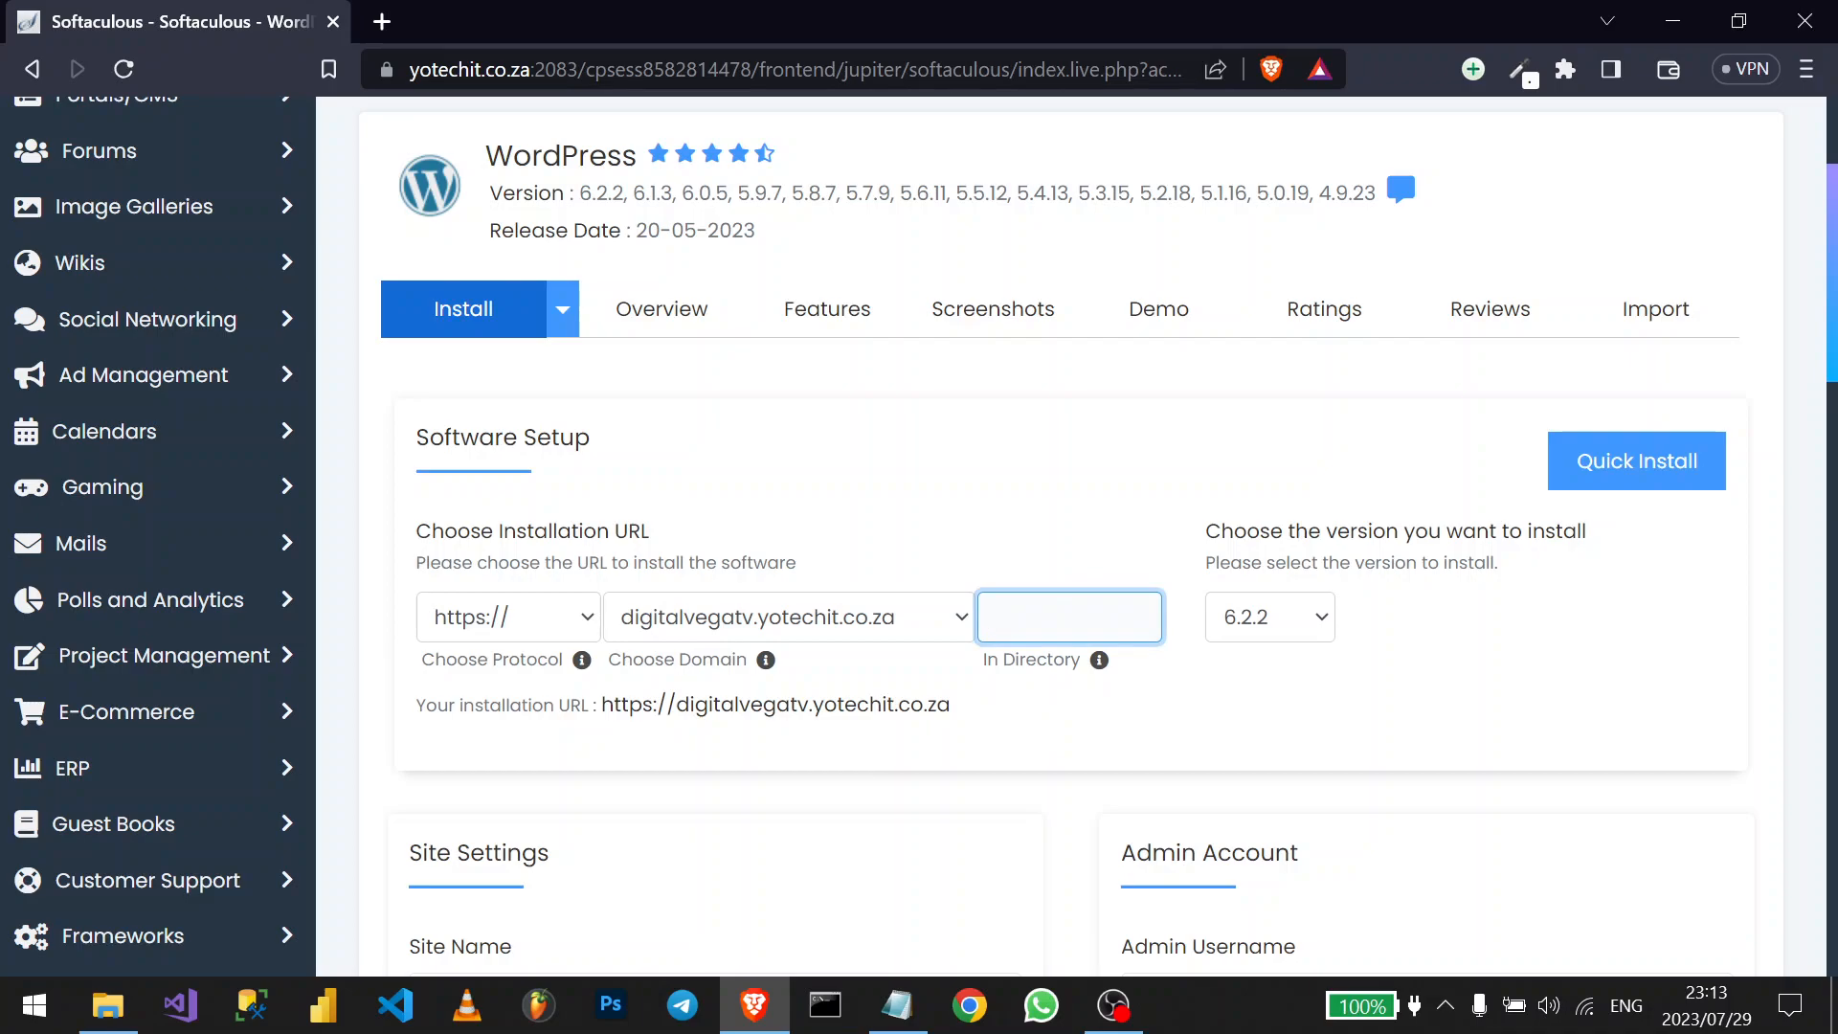
text(p)
key(BackSpace)
text(wp)
key(BackSpace)
key(BackSpace)
click(1253, 630)
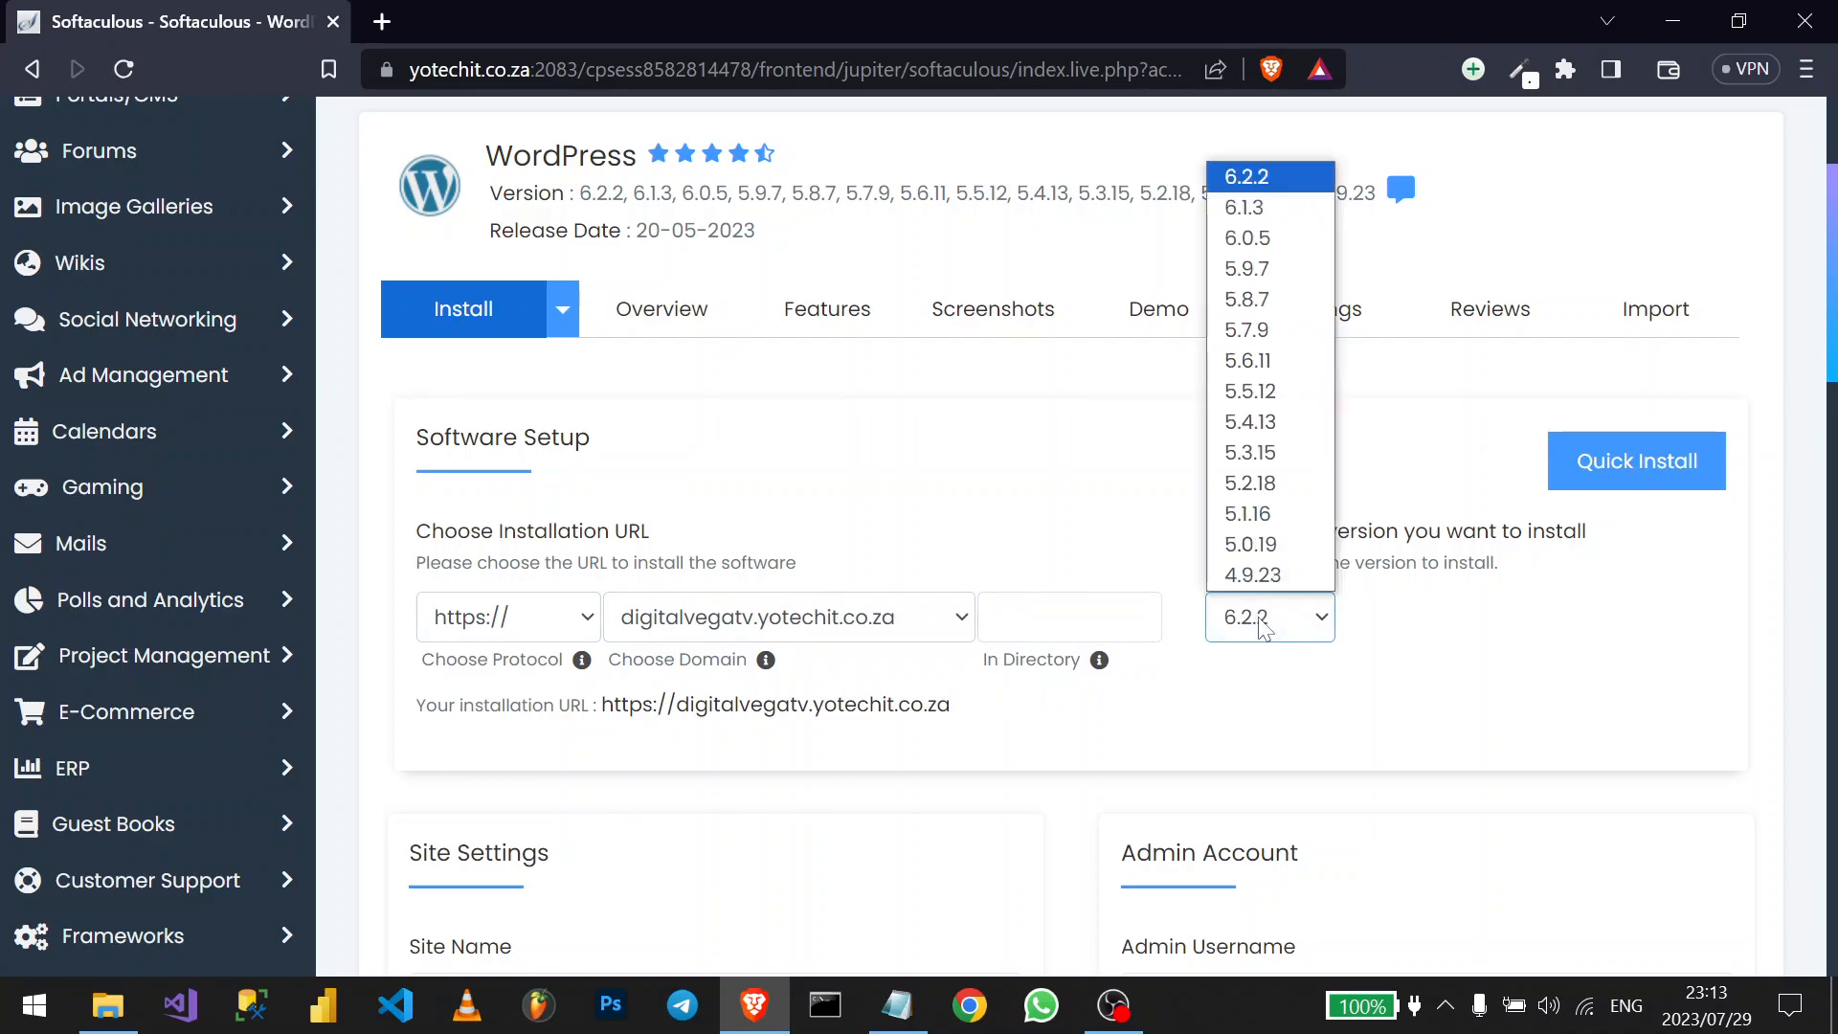
click(1273, 176)
click(1516, 670)
scroll(1074, 676, down, 2)
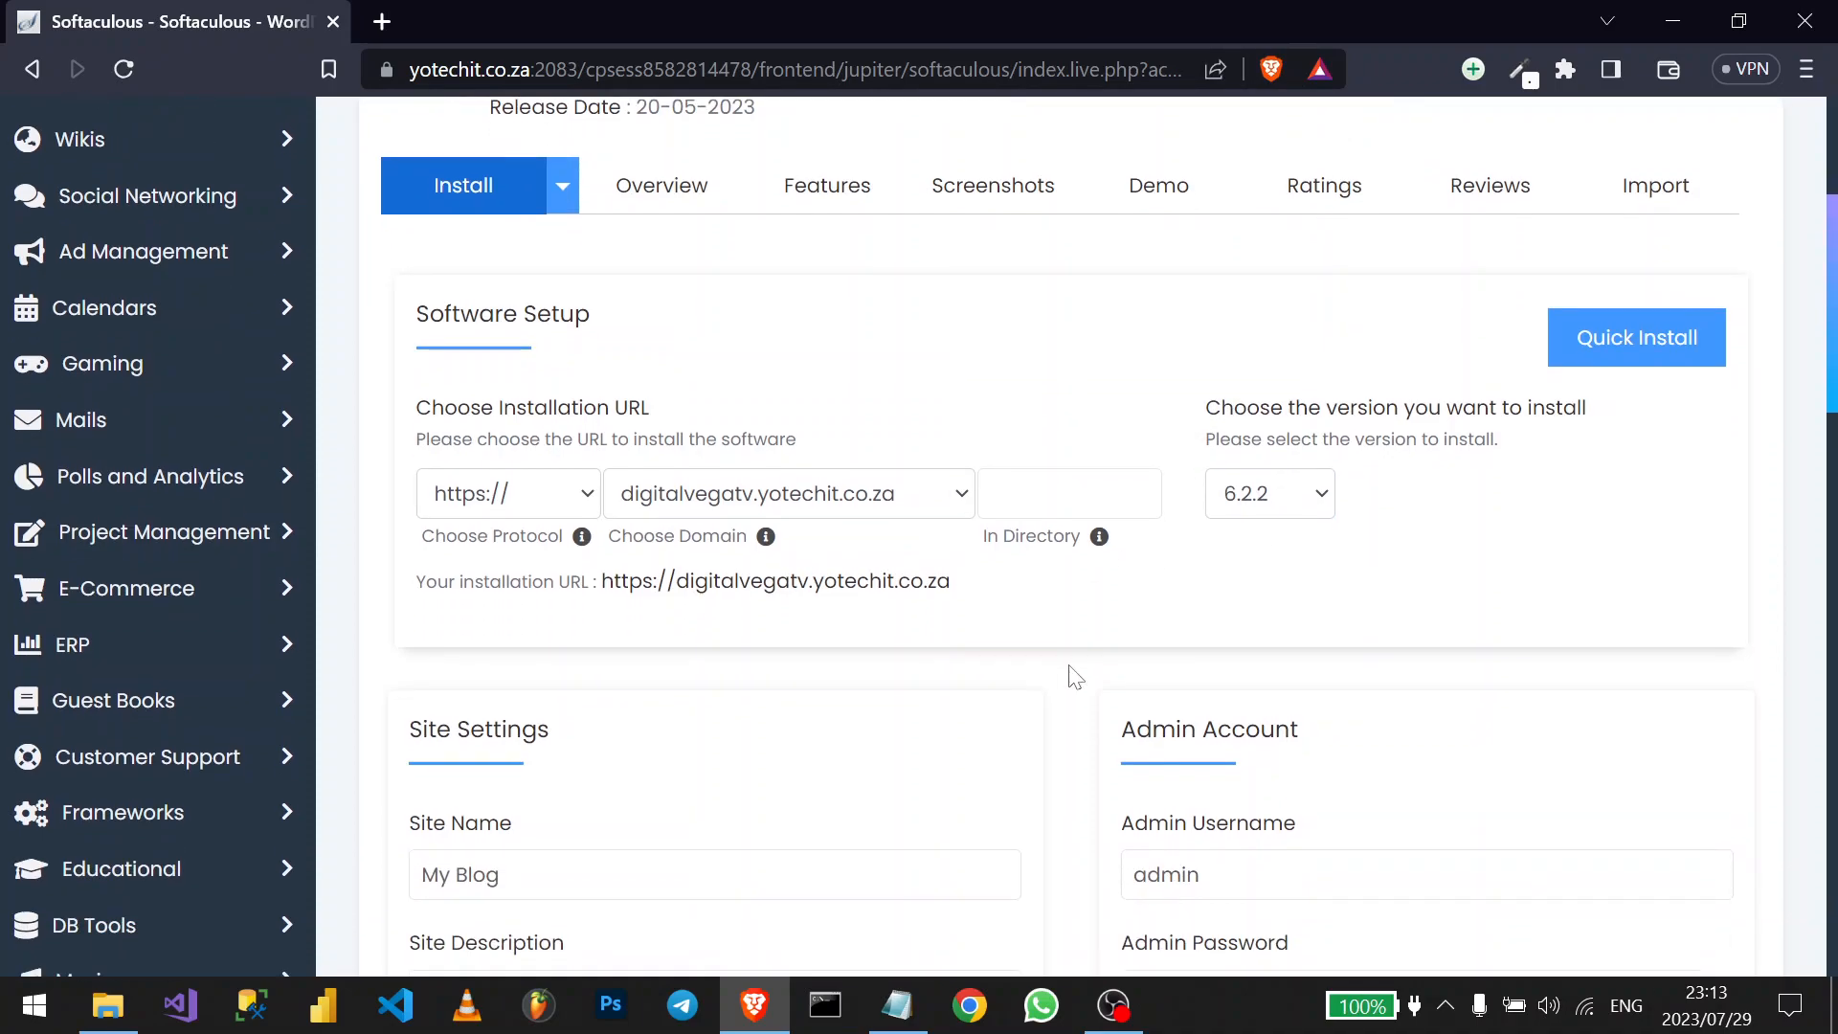
scroll(1074, 676, down, 3)
scroll(1074, 676, up, 1)
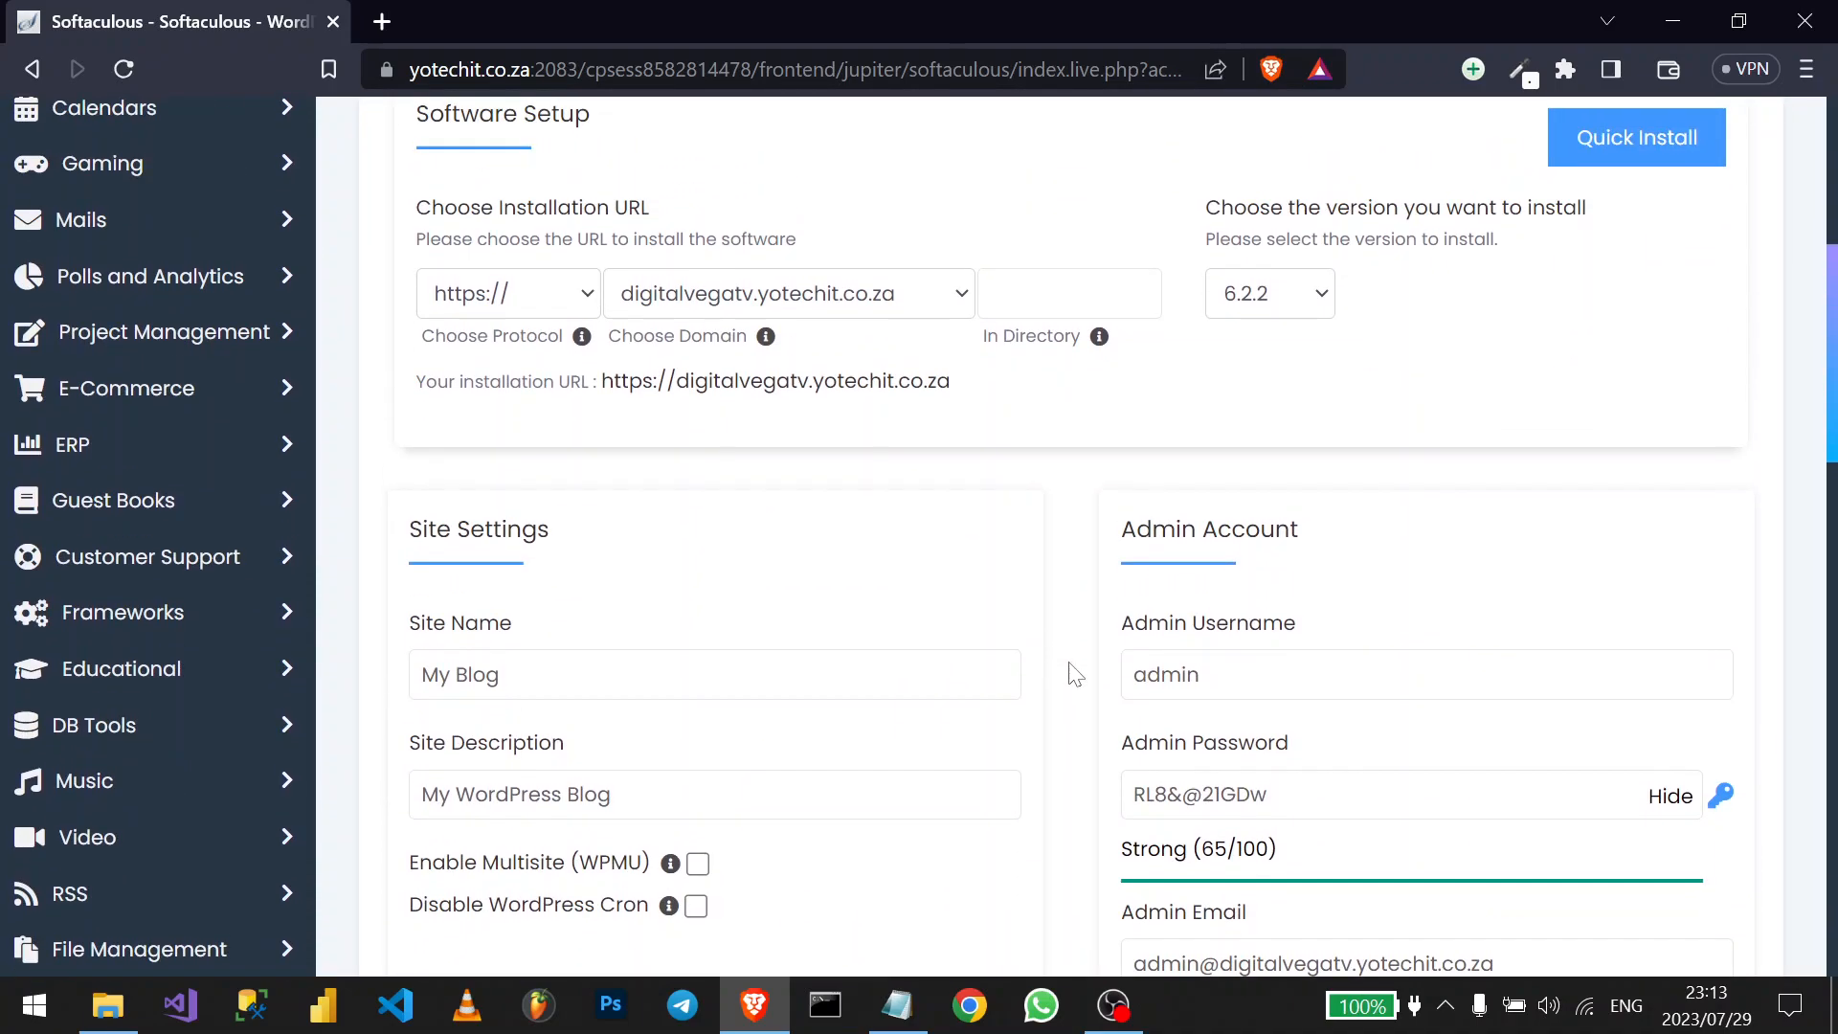
- Replace 'My Blog' with 'Digial Vega TV' and 'My WordPress Blog' with 'Content Creation'
click(519, 682)
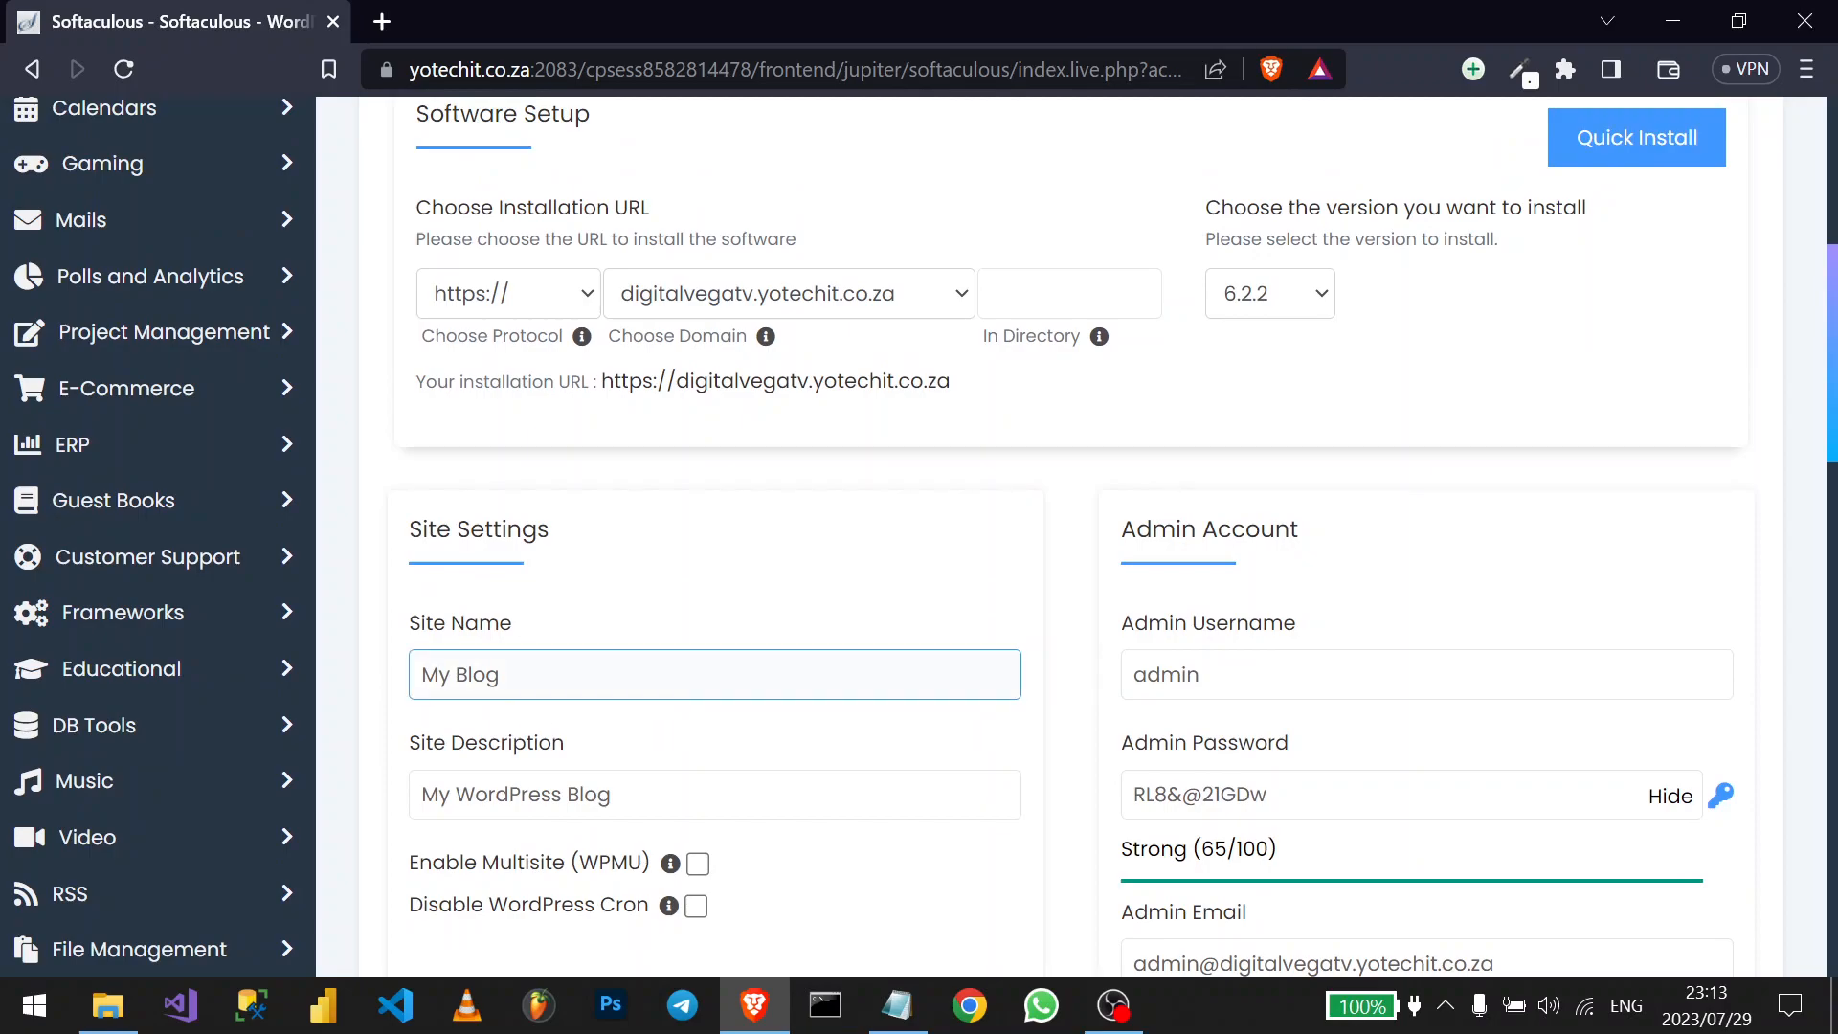
key(ctrl+a)
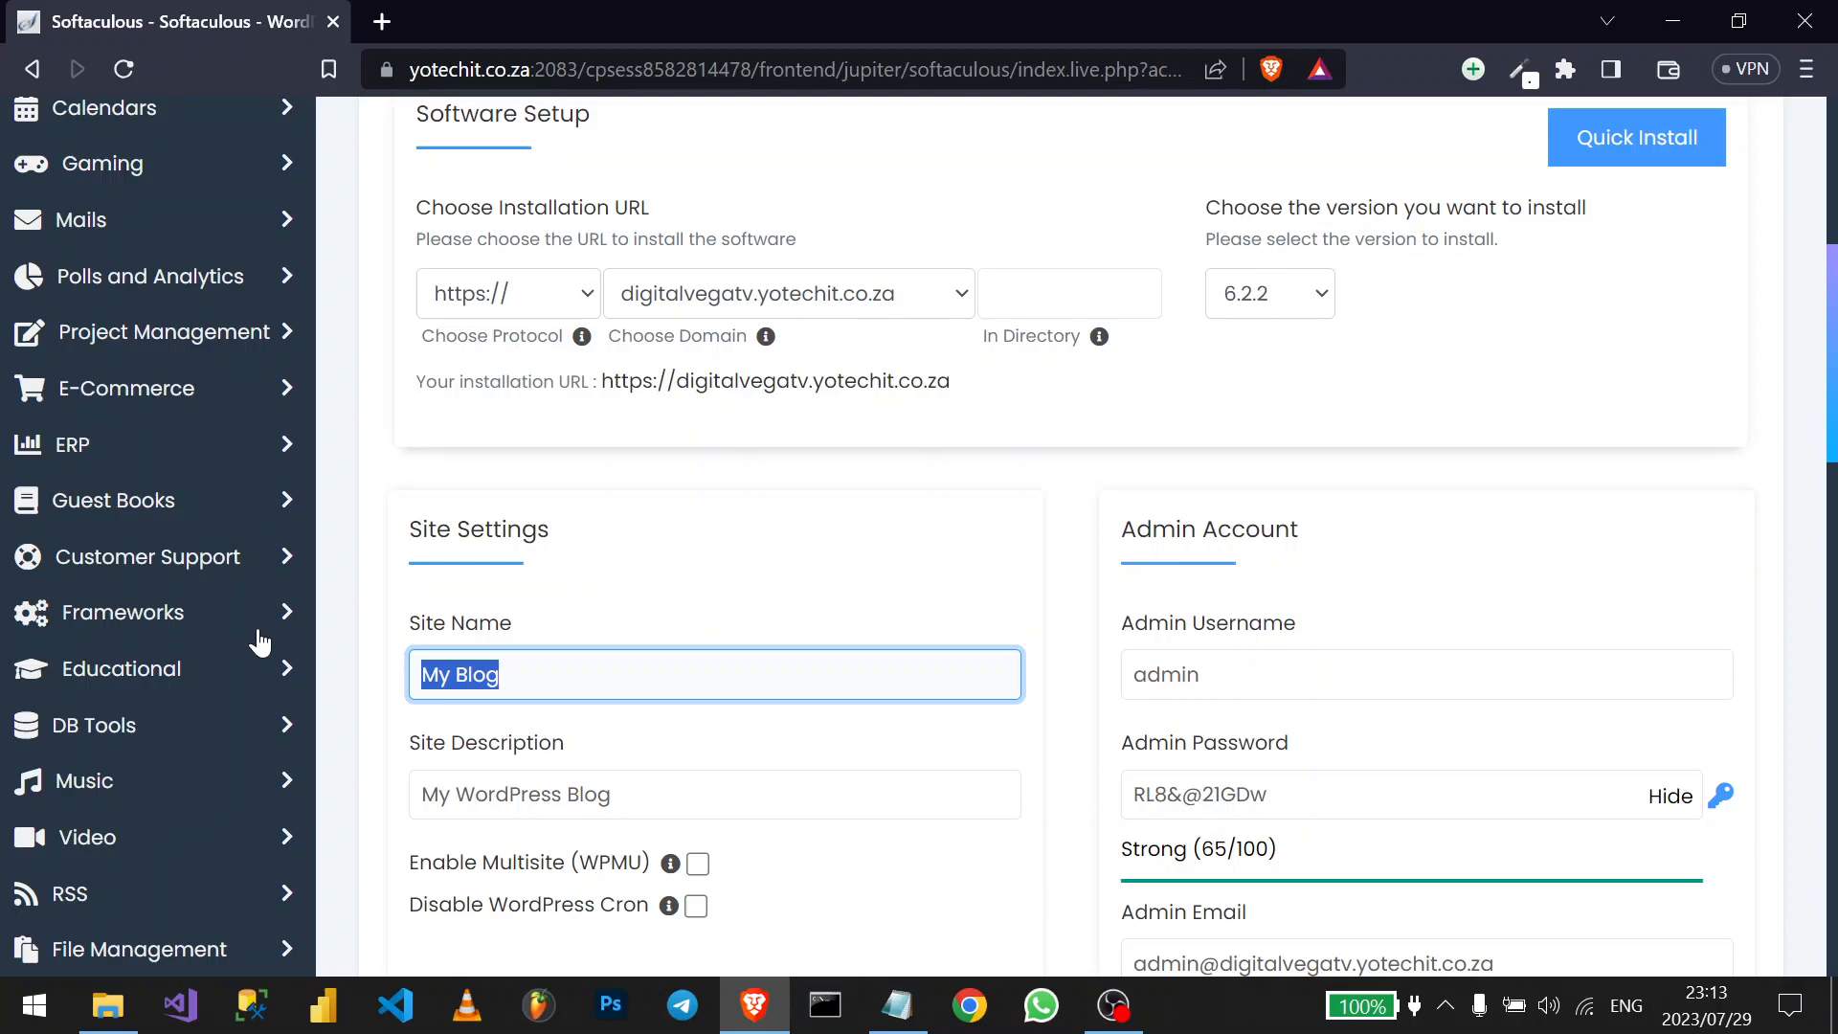
text(Di)
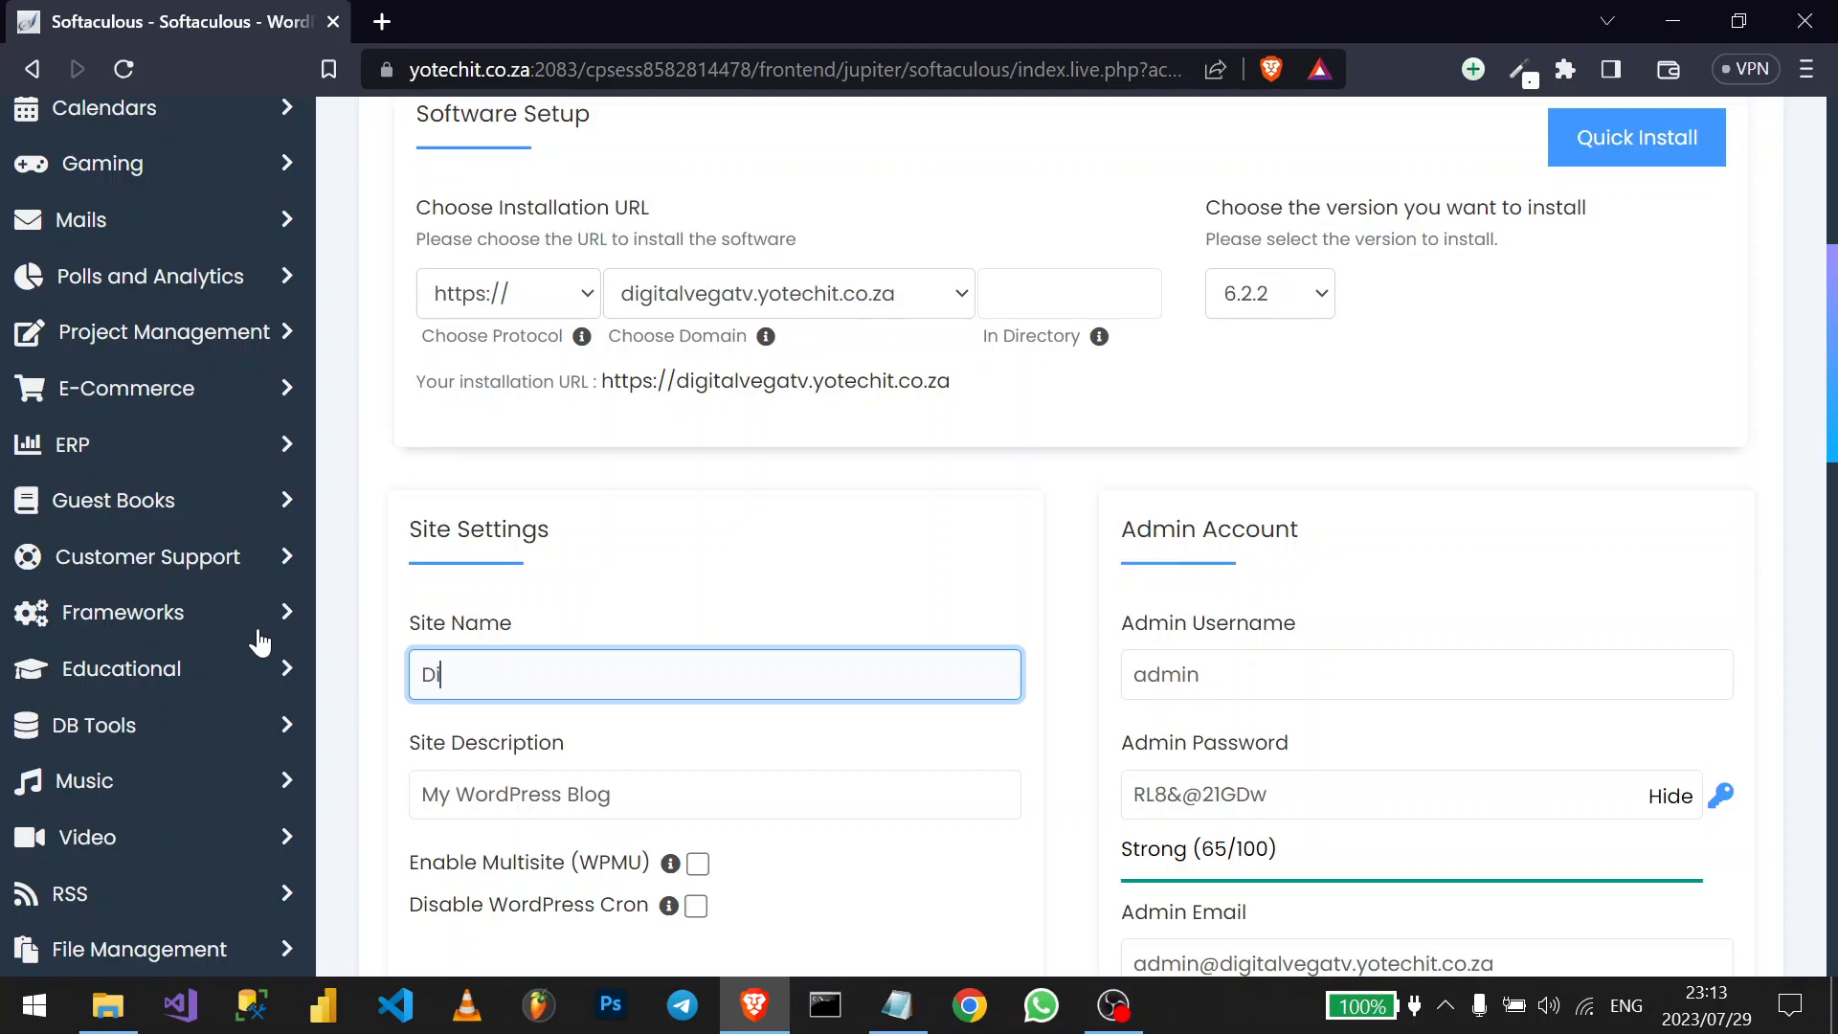
text(gial Vega TV)
click(613, 795)
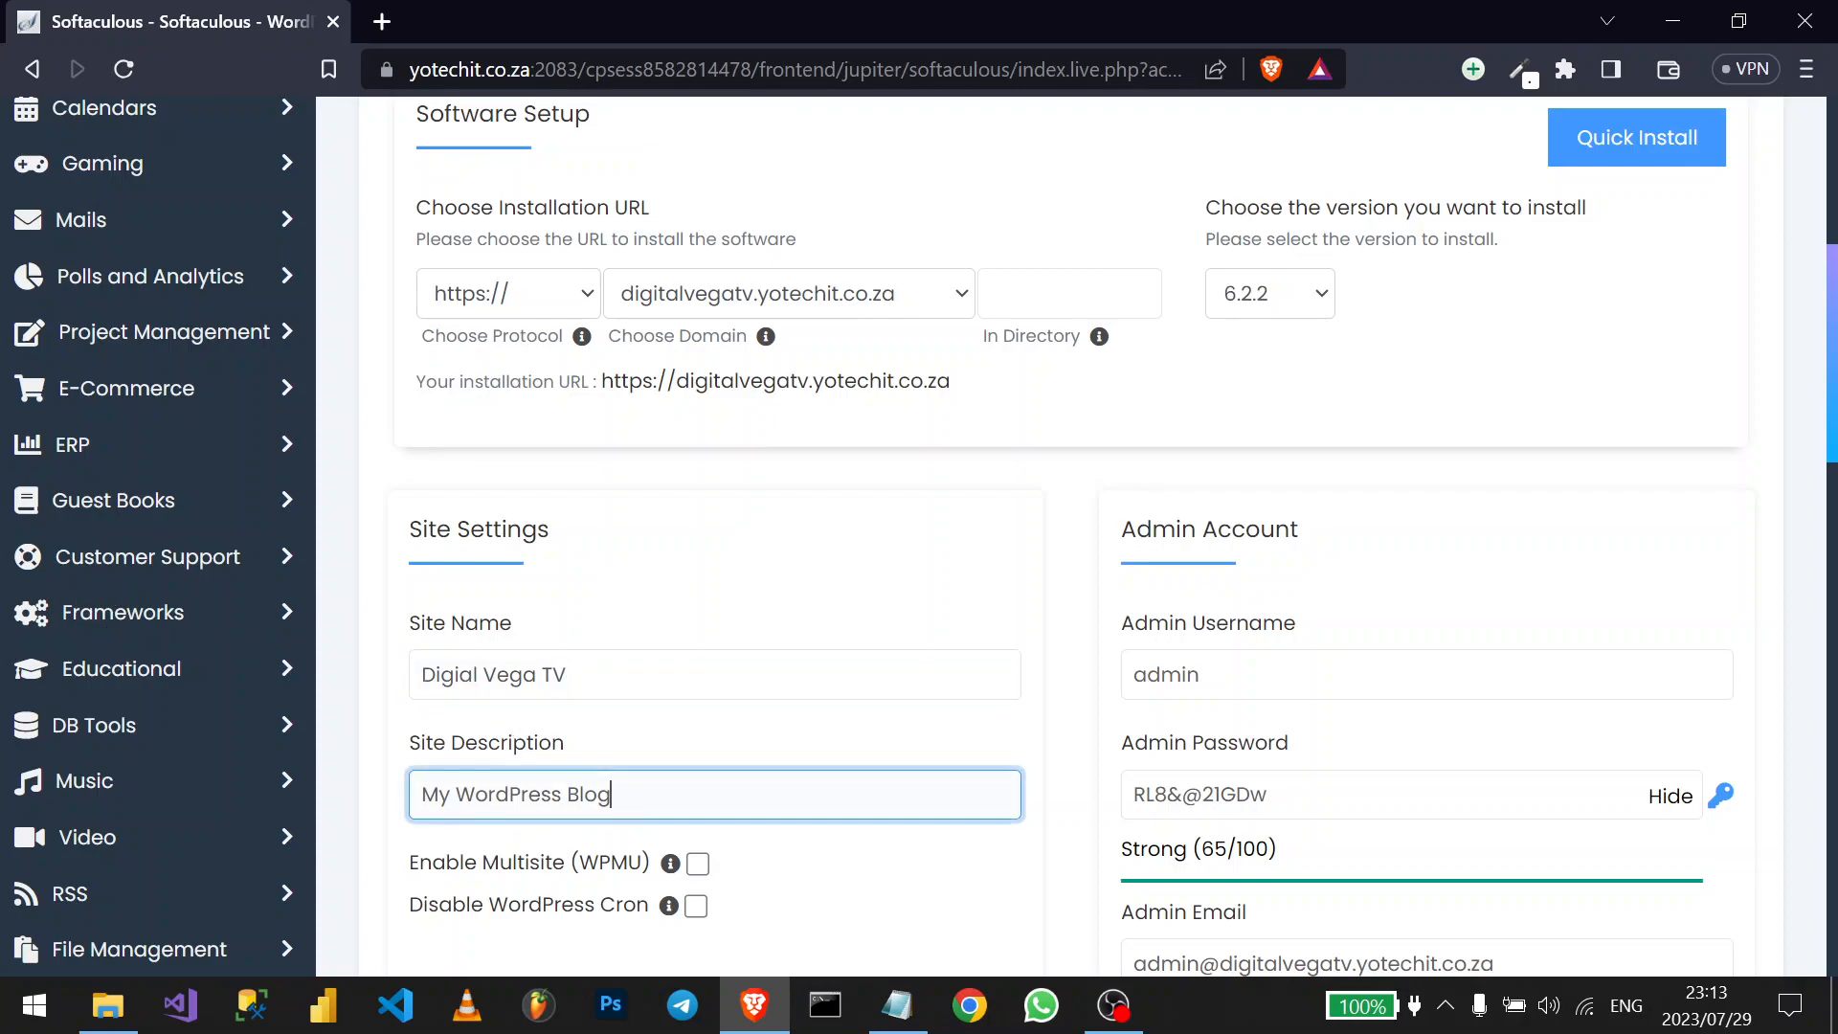
key(ctrl+a)
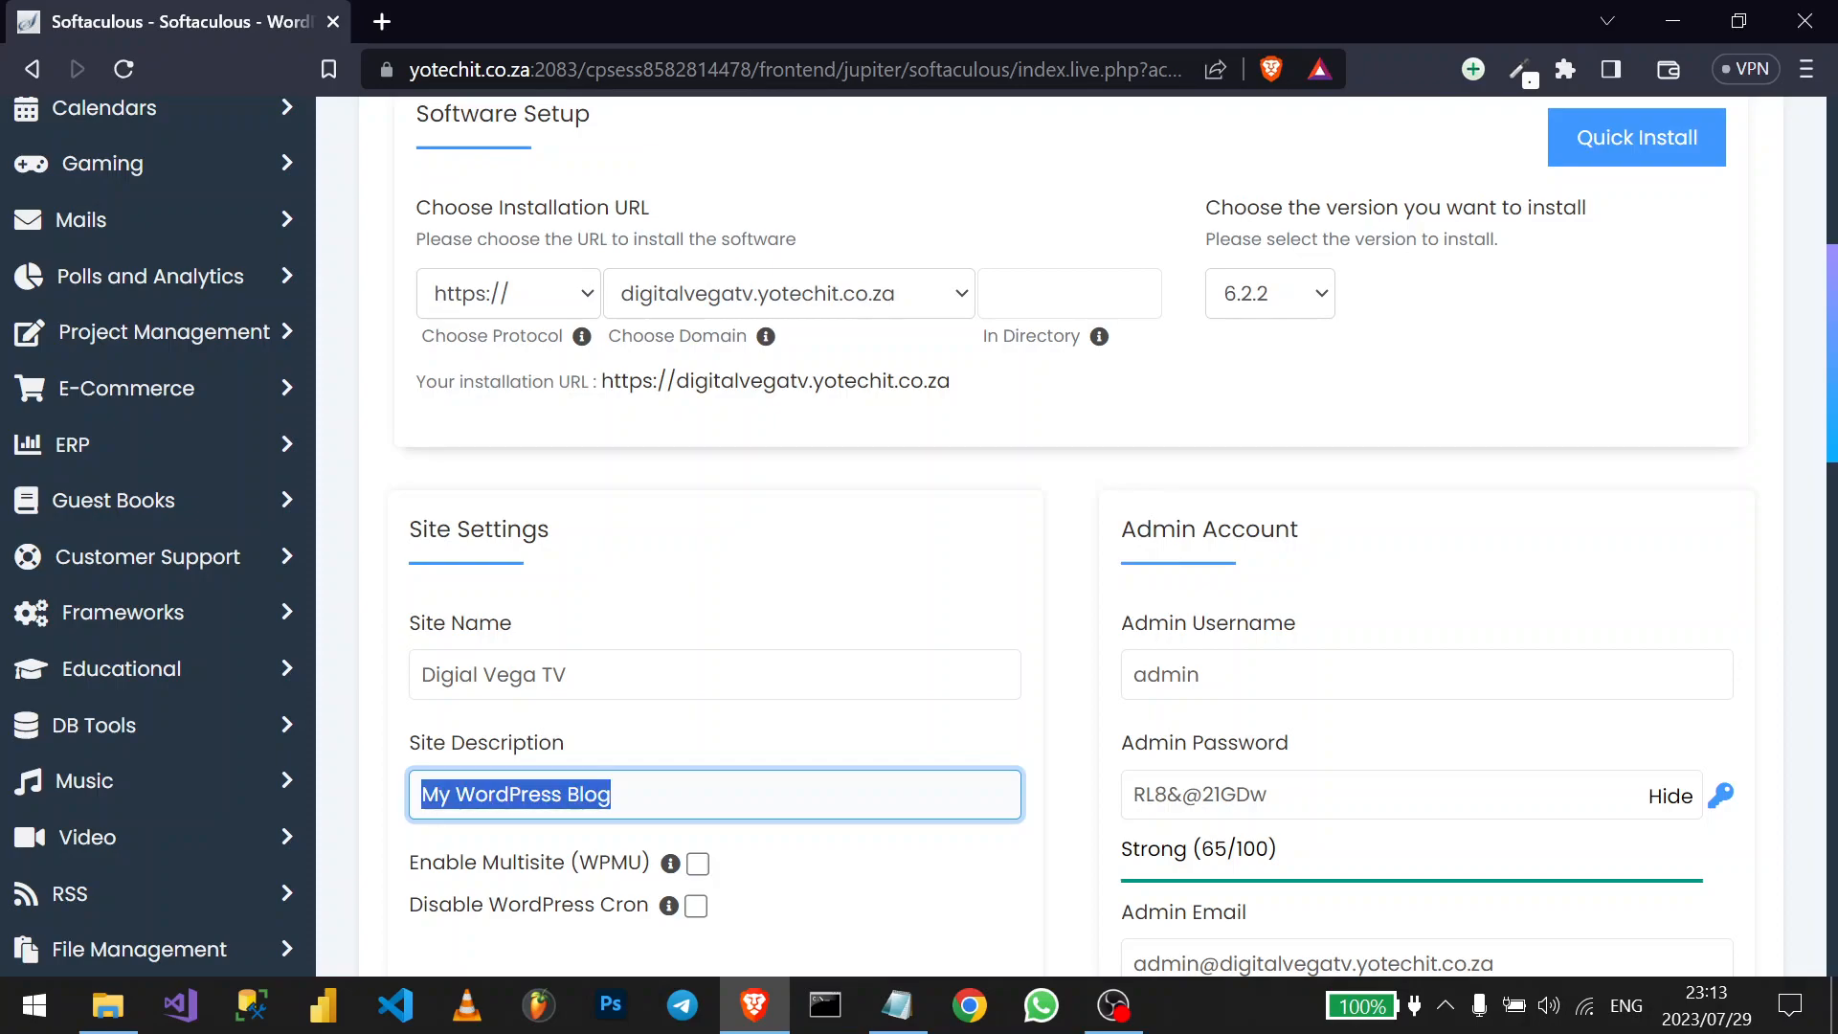
text(Content Creation)
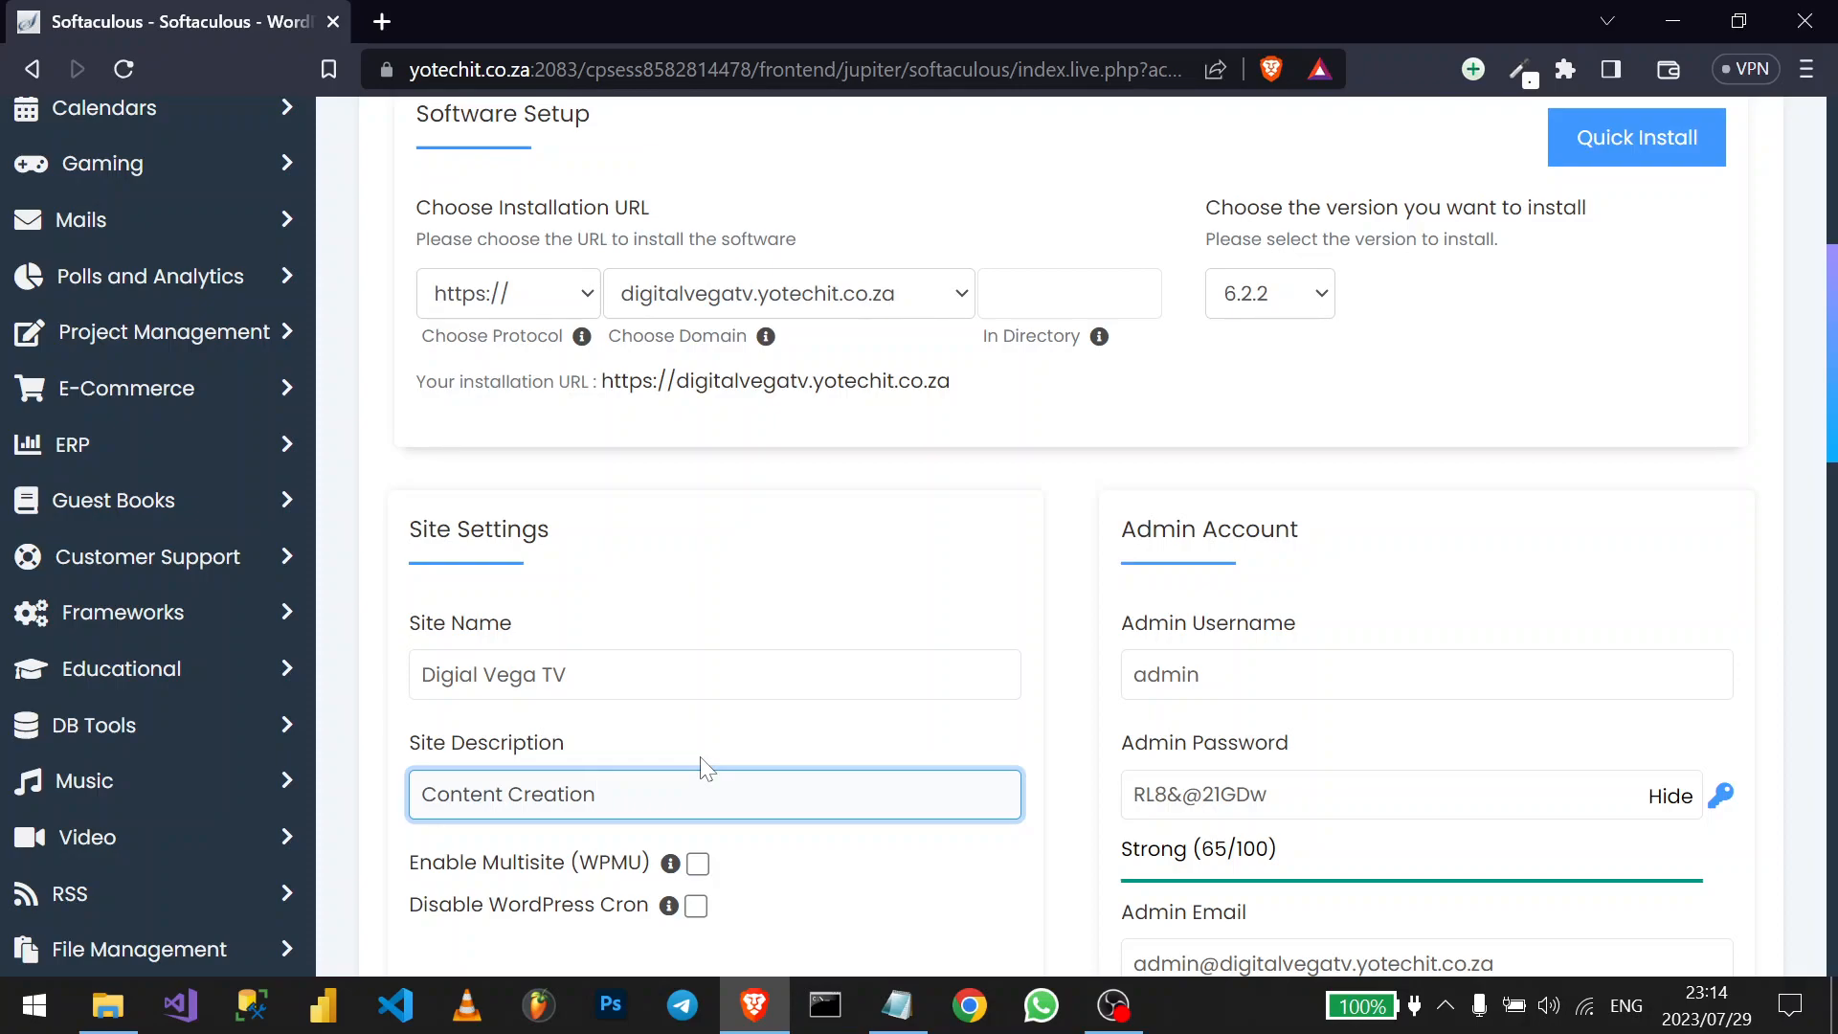
scroll(926, 743, down, 3)
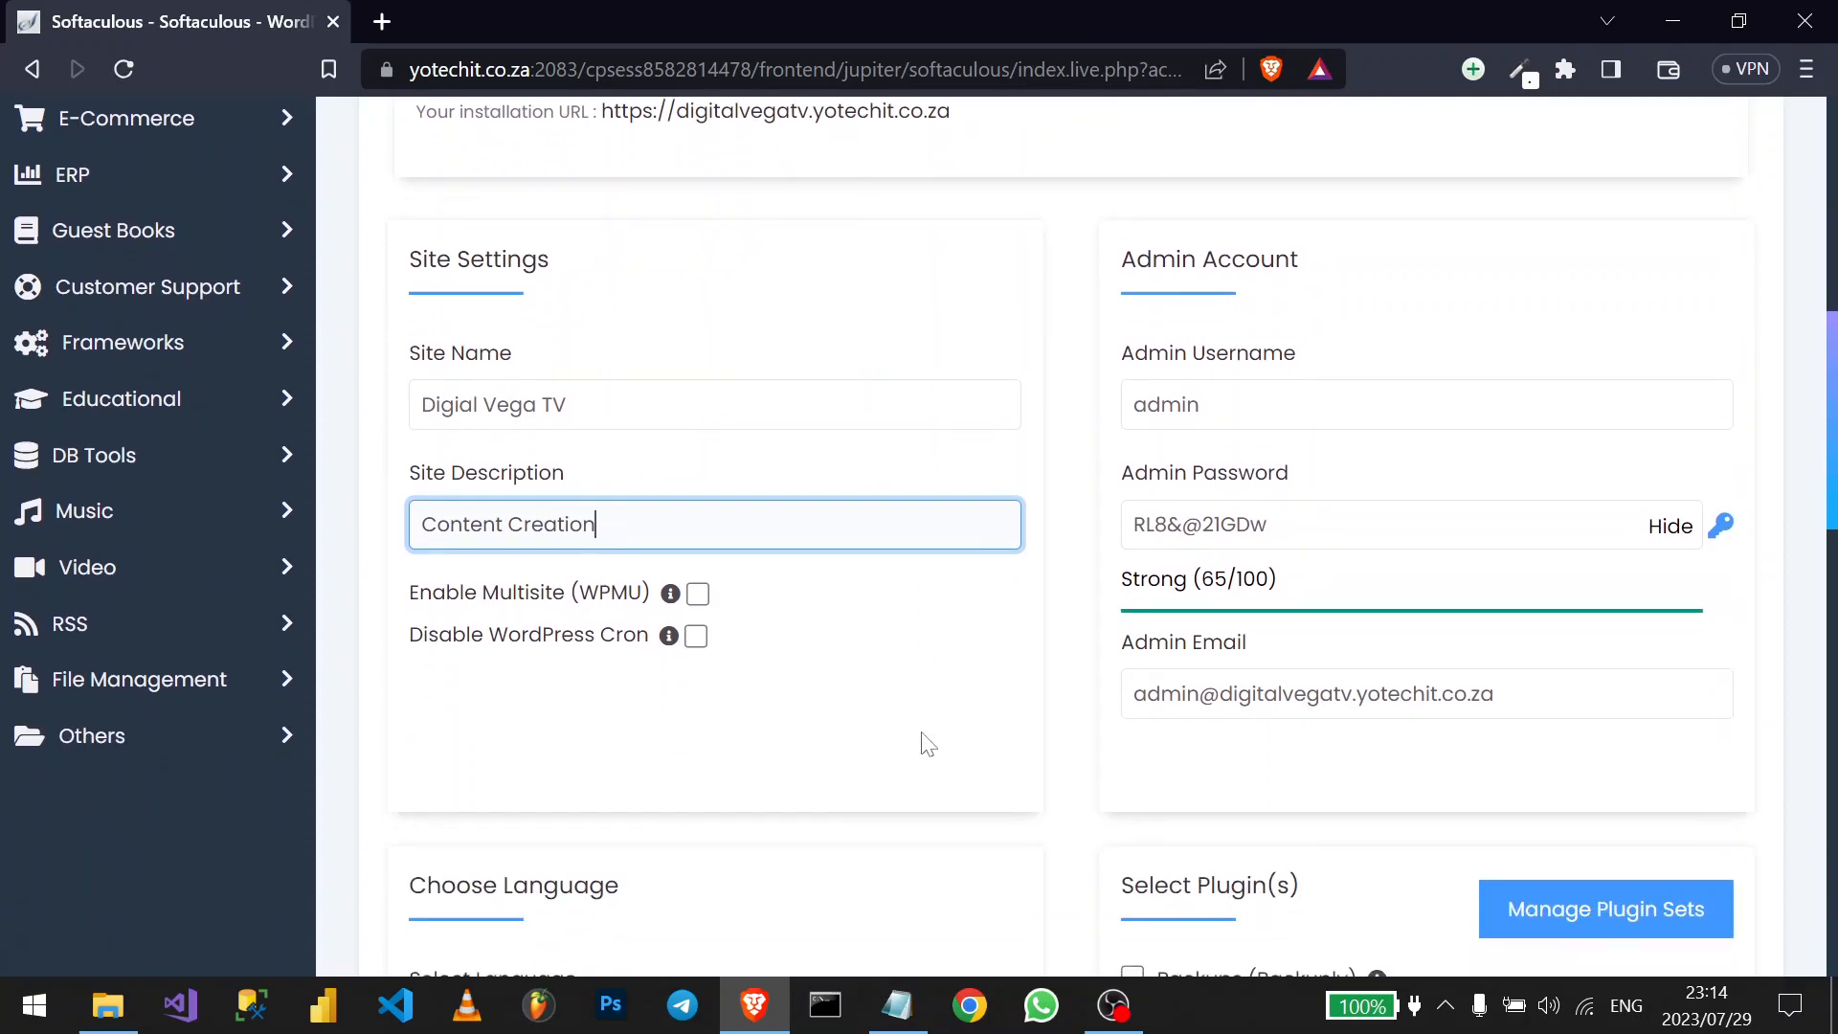
scroll(927, 743, up, 2)
scroll(927, 743, down, 2)
scroll(927, 743, up, 3)
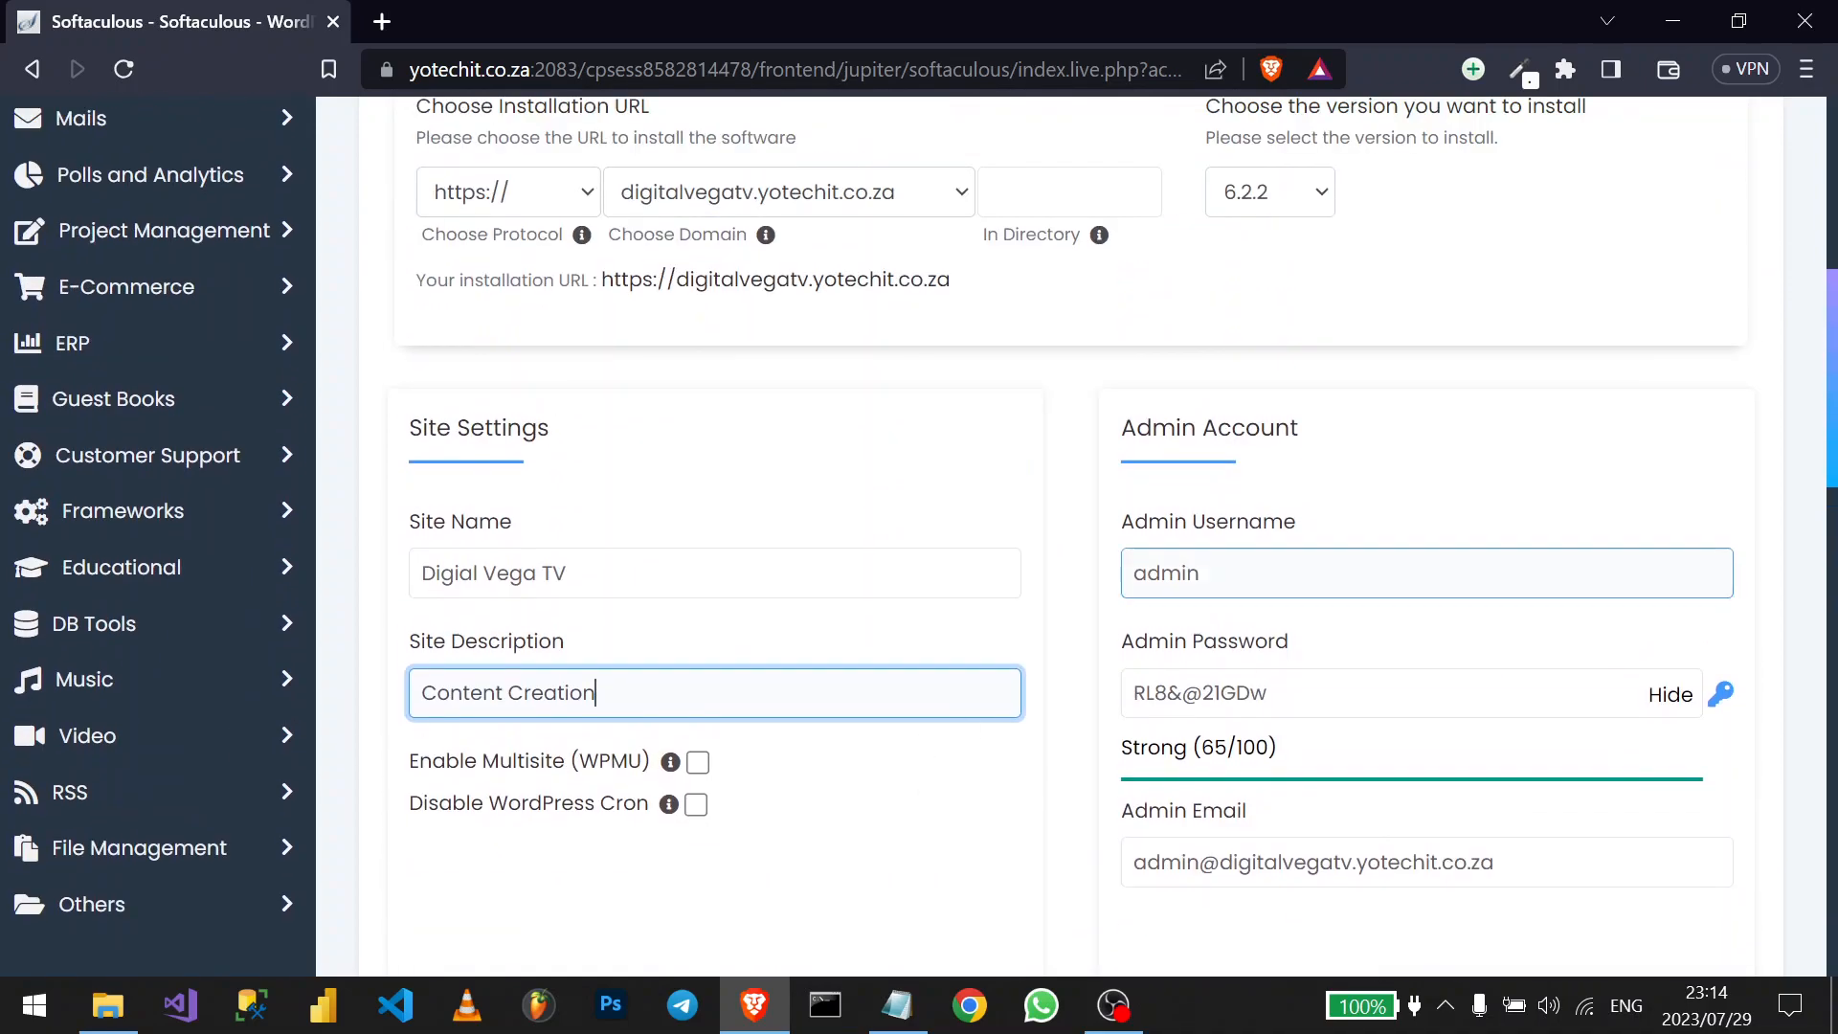
click(1283, 432)
drag(1291, 429, 1088, 410)
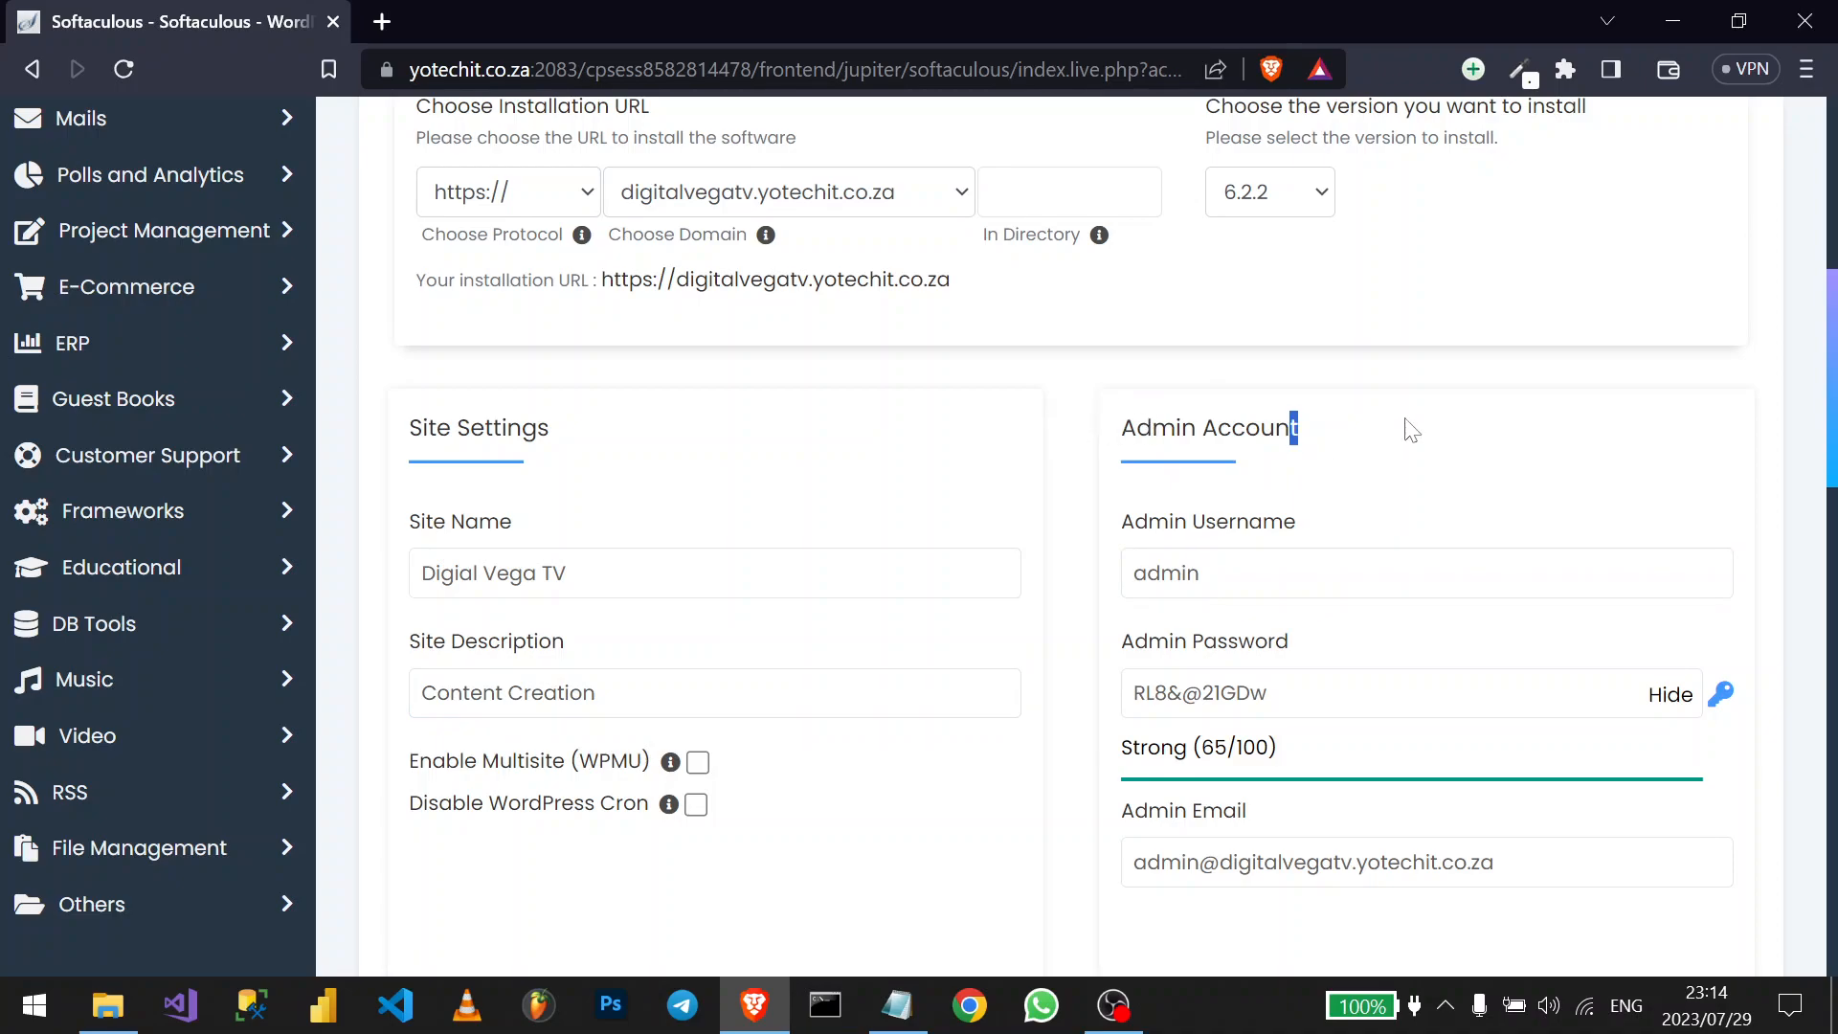
drag(1300, 429, 1116, 431)
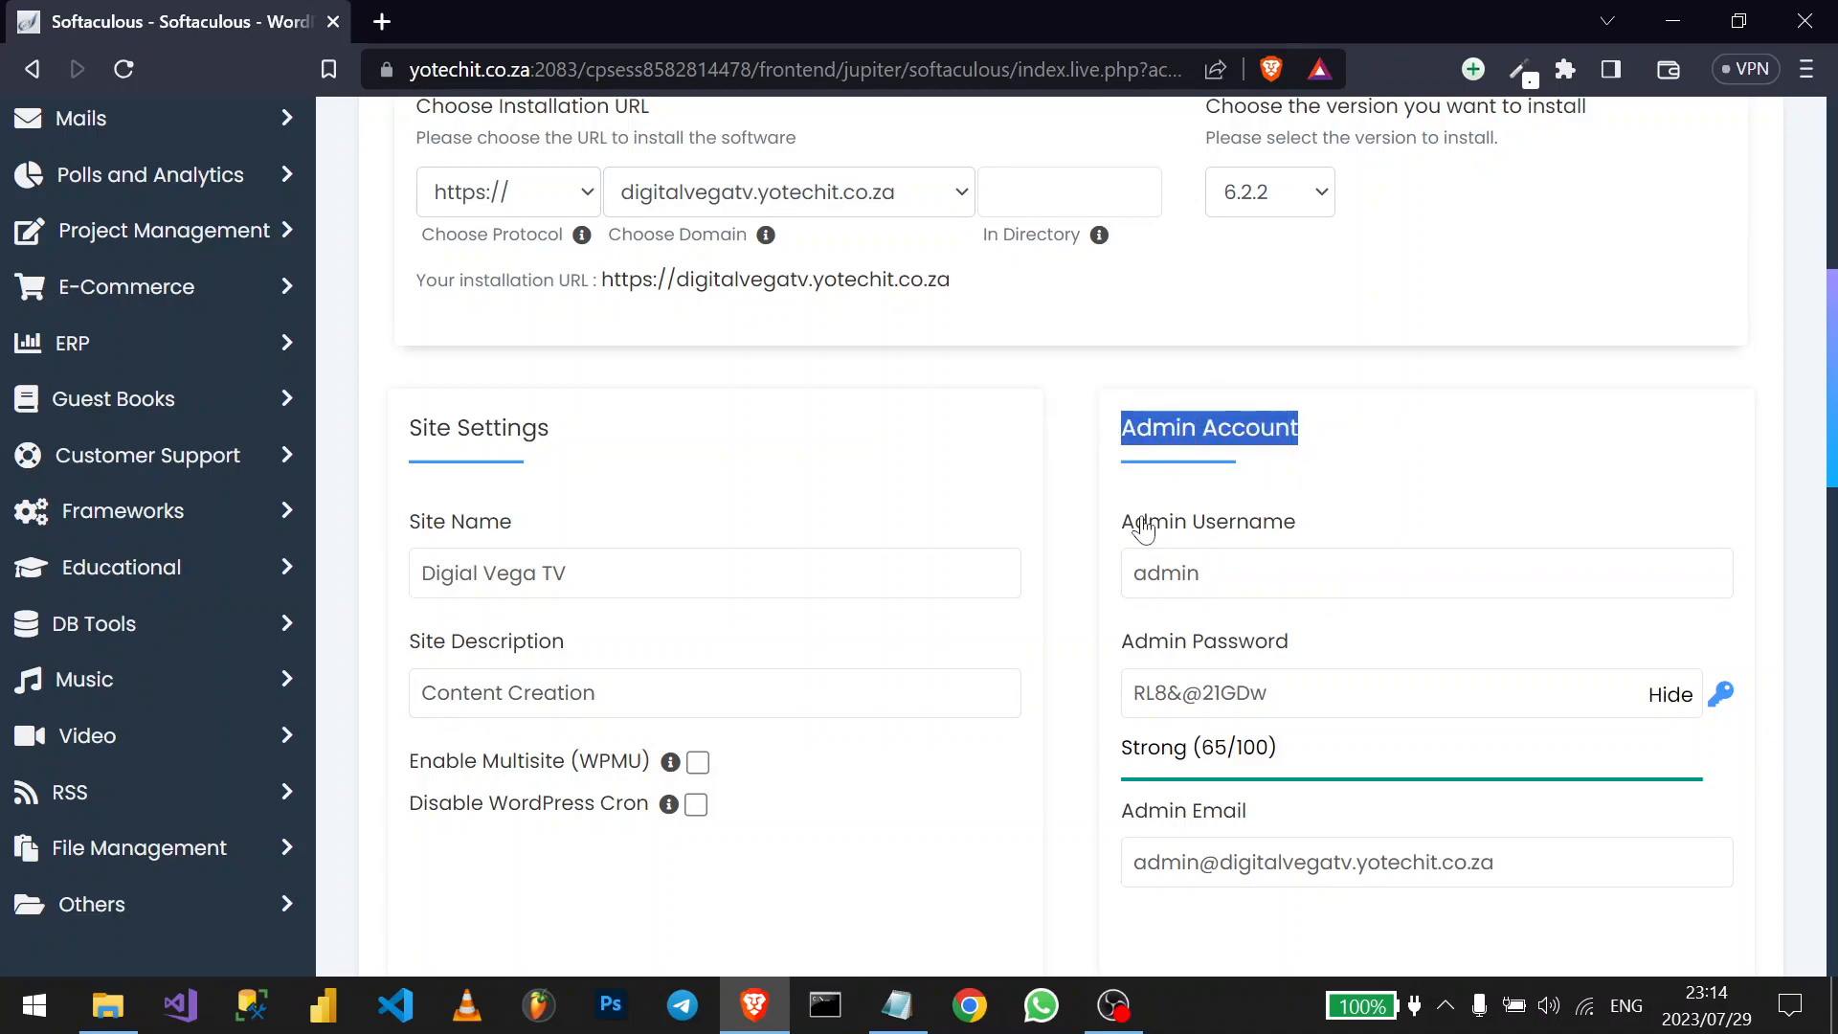
click(1209, 574)
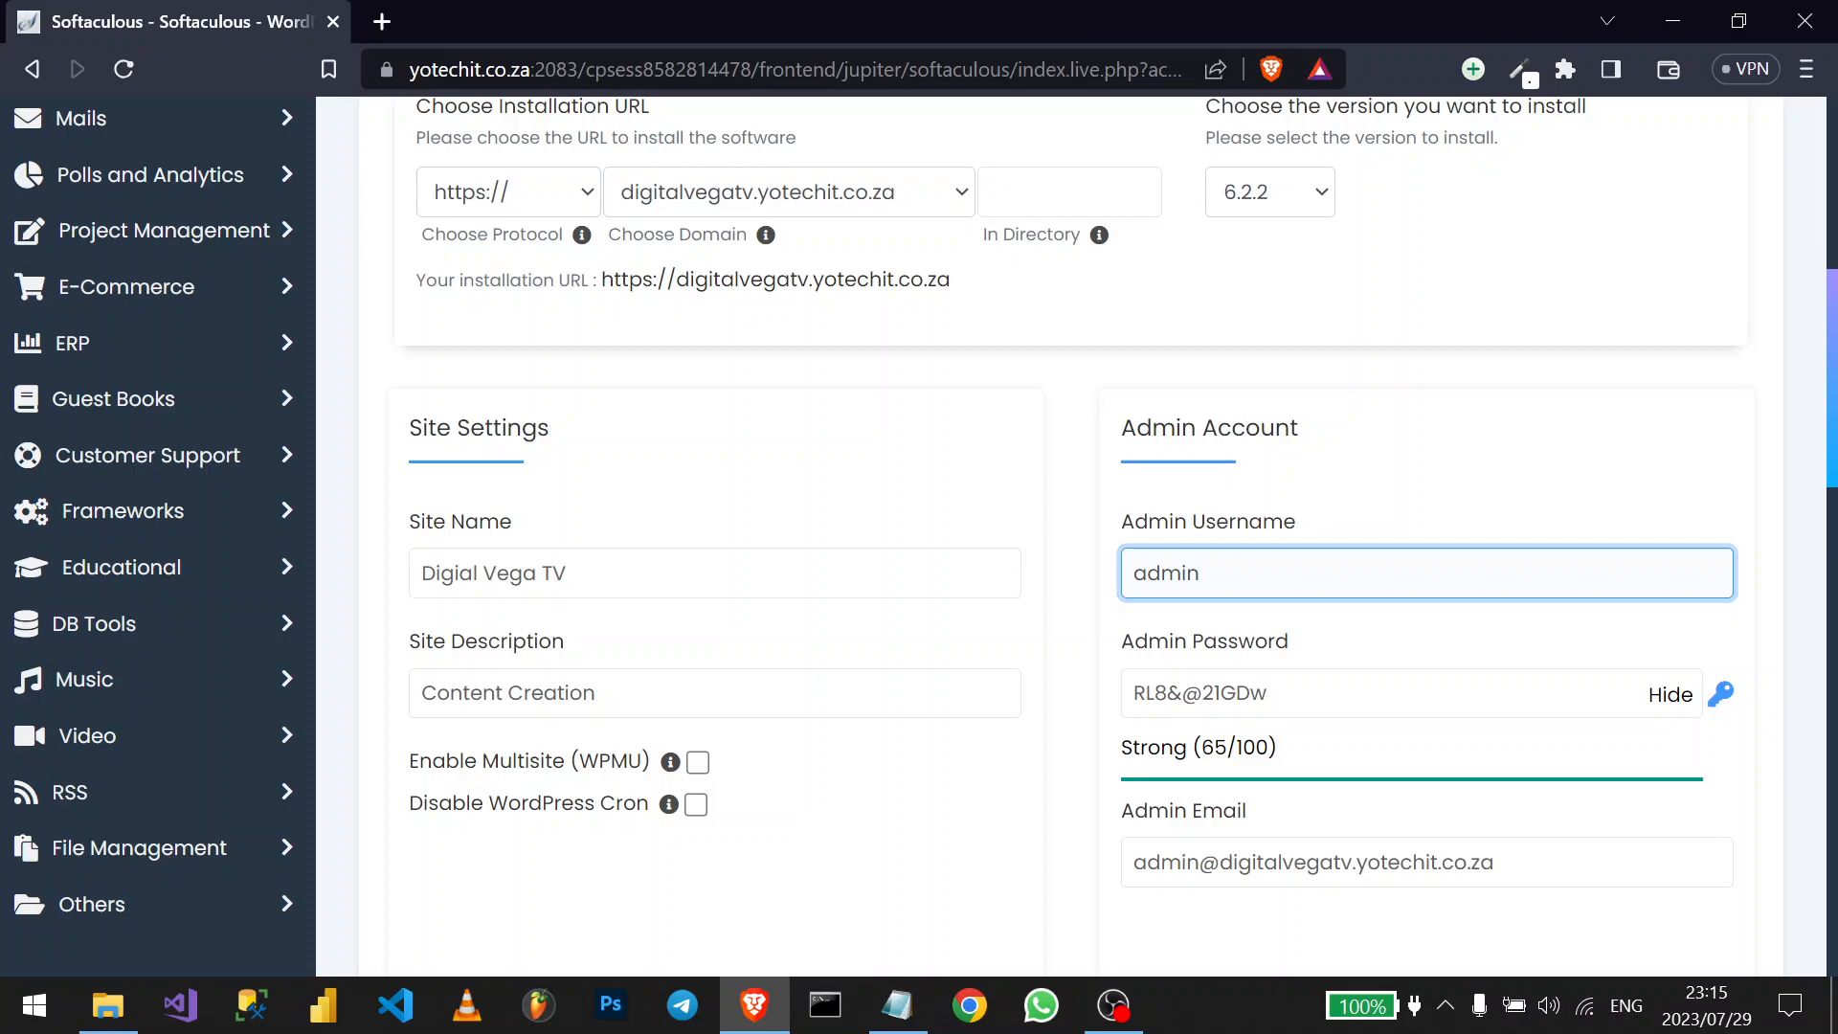
key(ctrl+a)
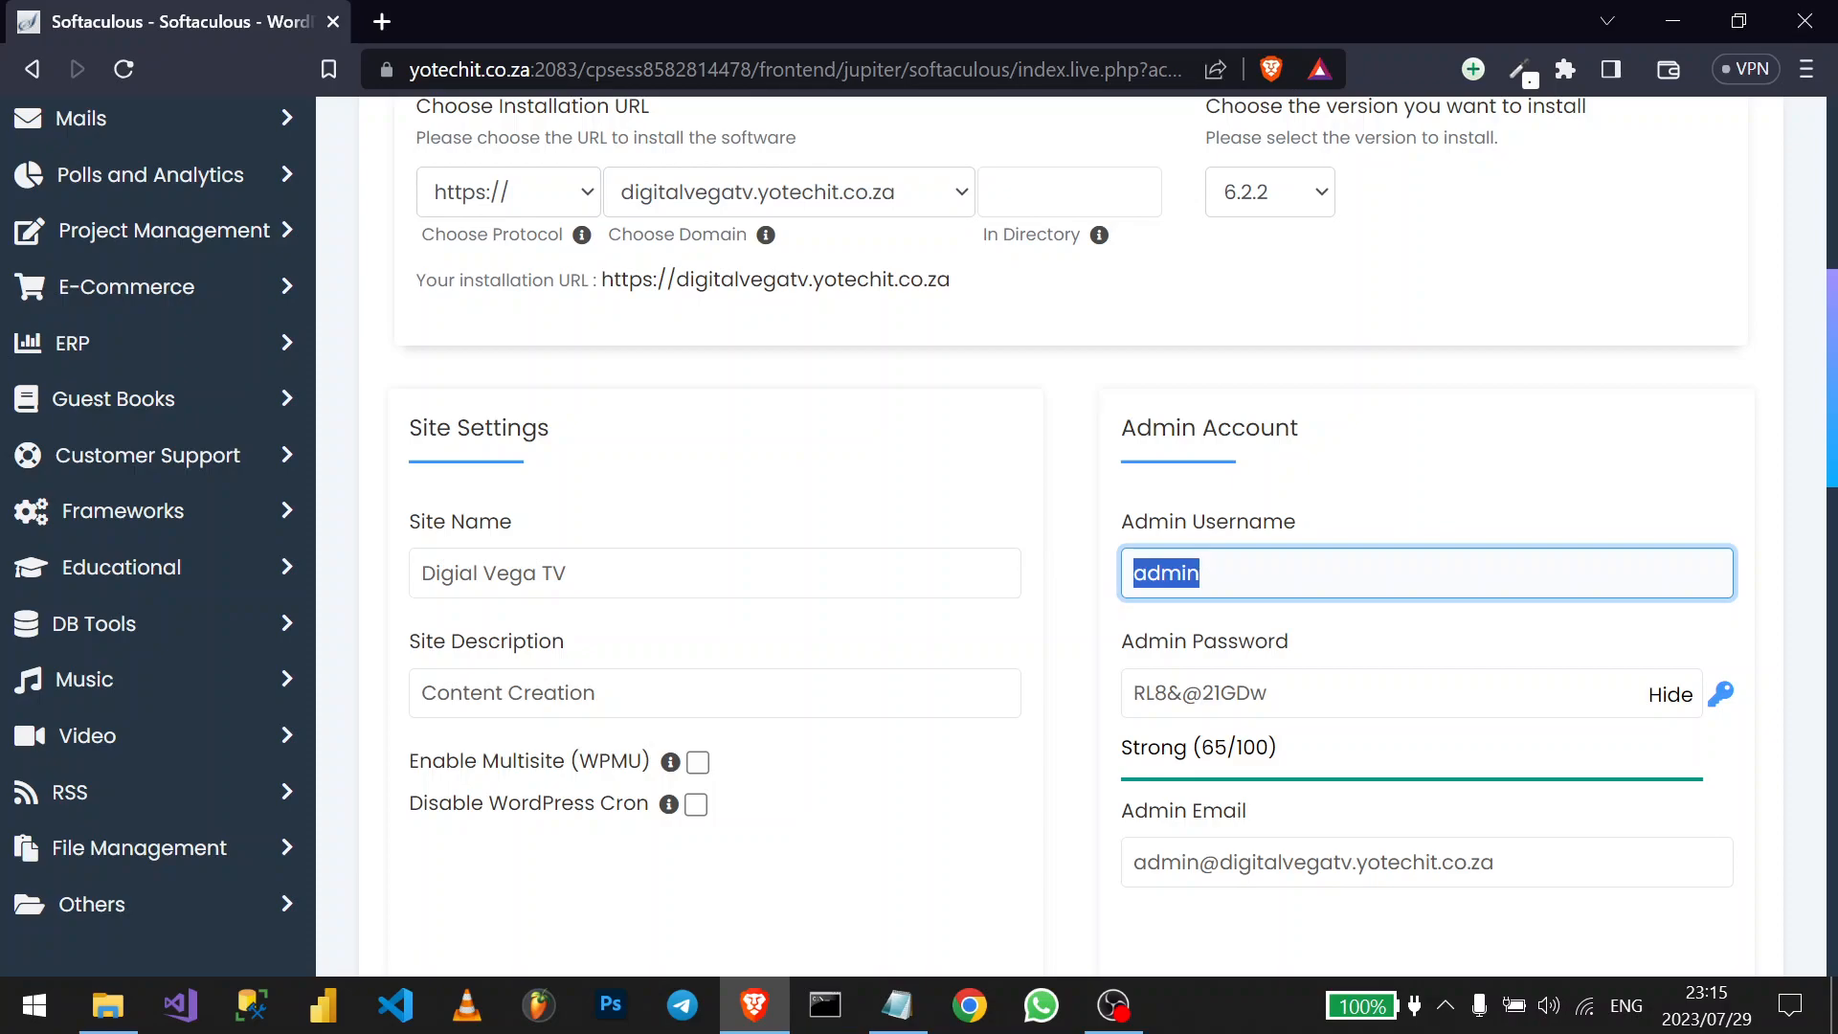
click(1160, 573)
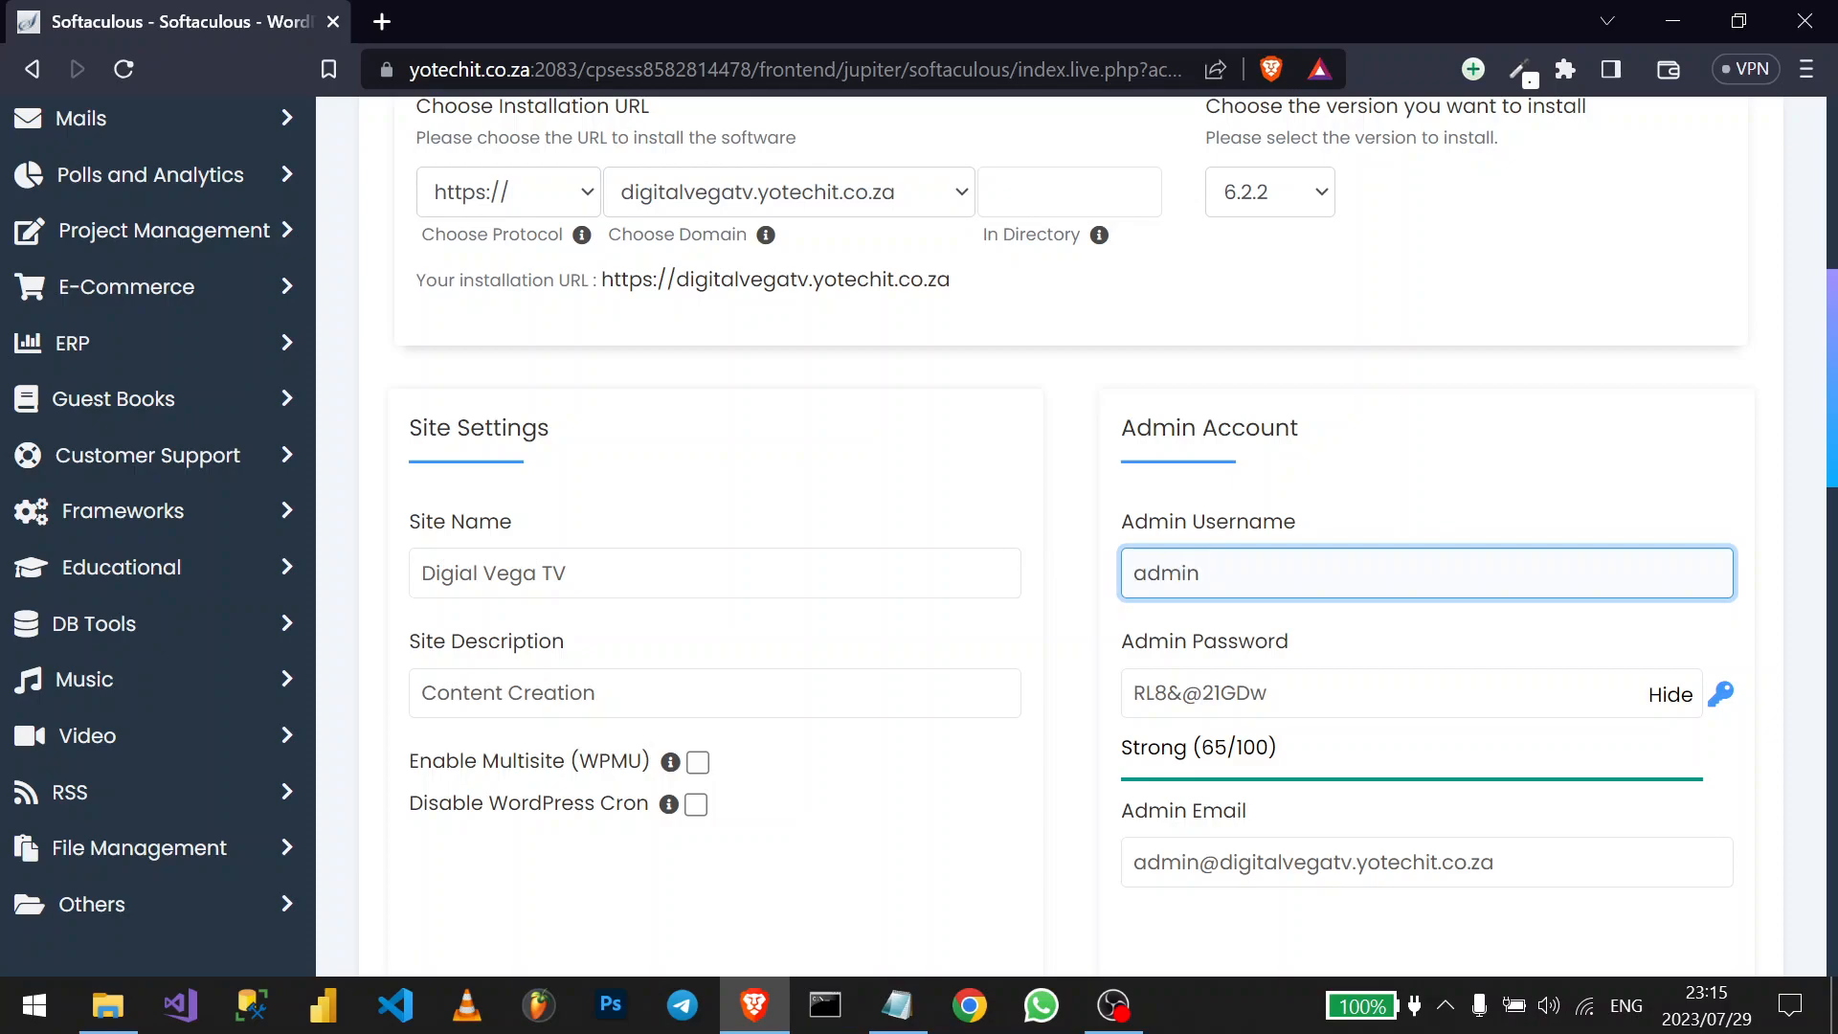
key(ctrl+a)
click(1186, 573)
double_click(1234, 693)
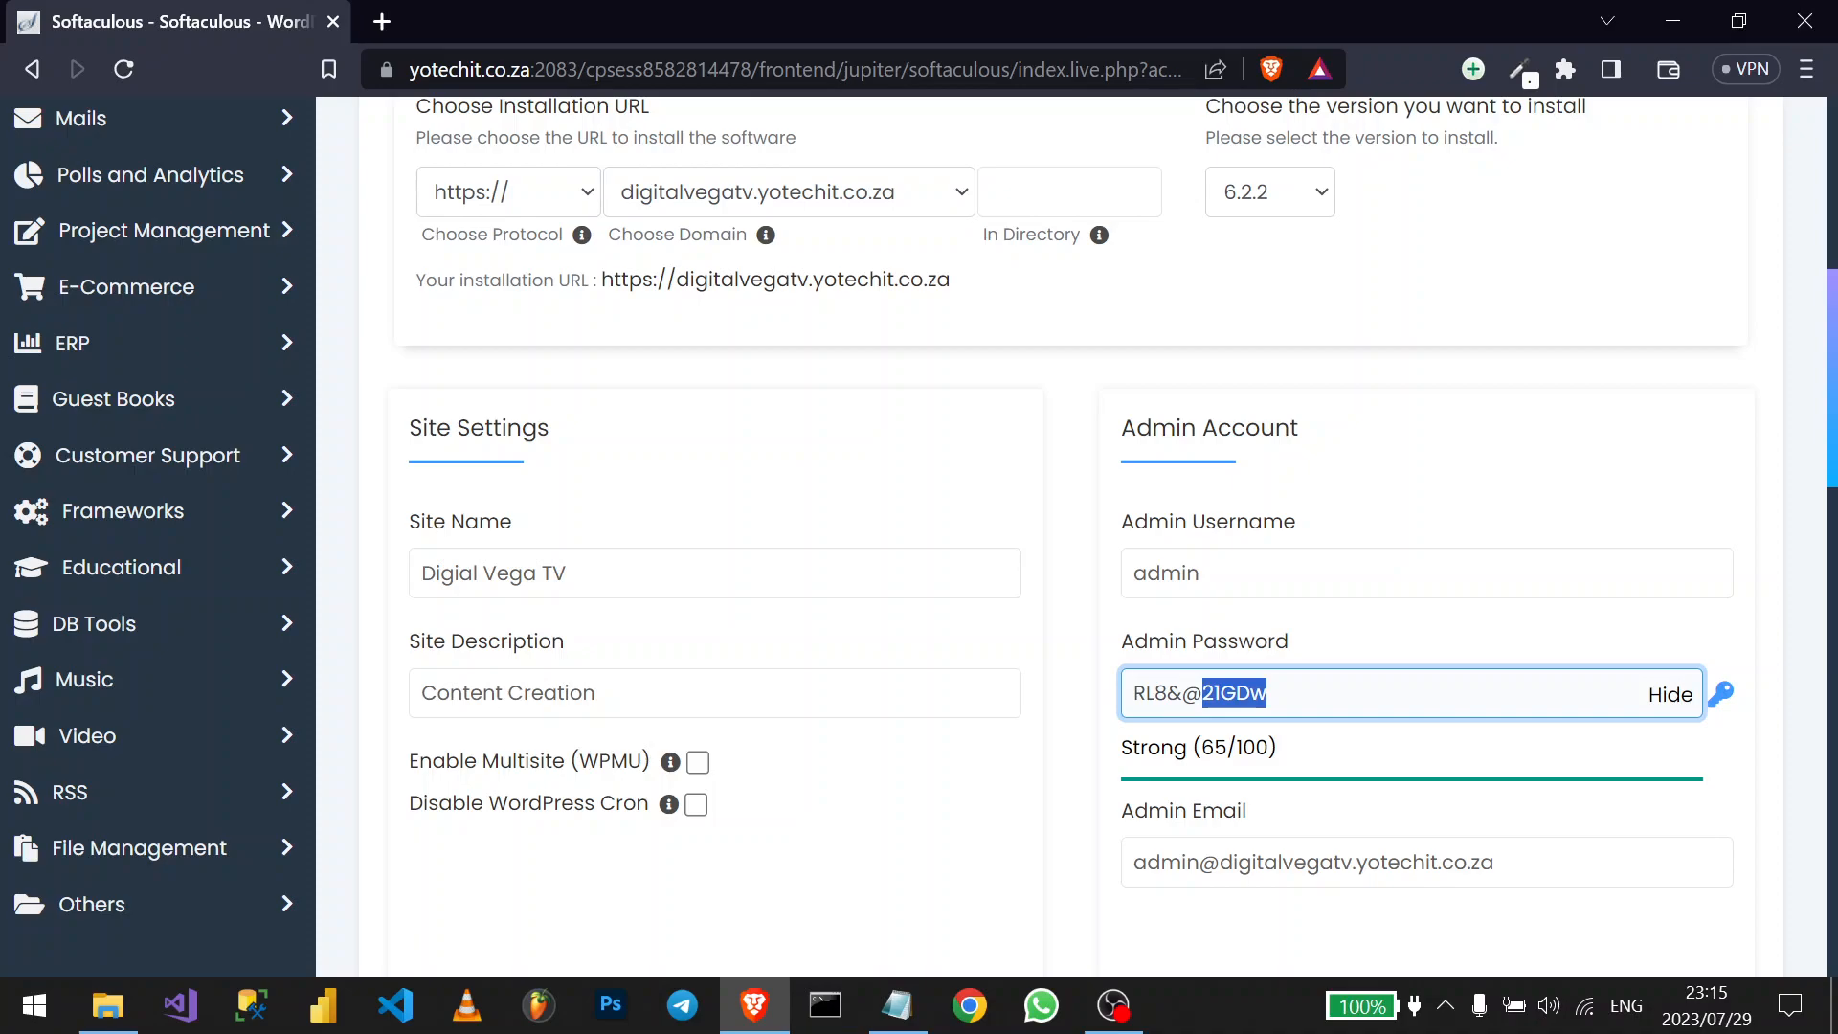
click(1271, 693)
scroll(1272, 695, down, 1)
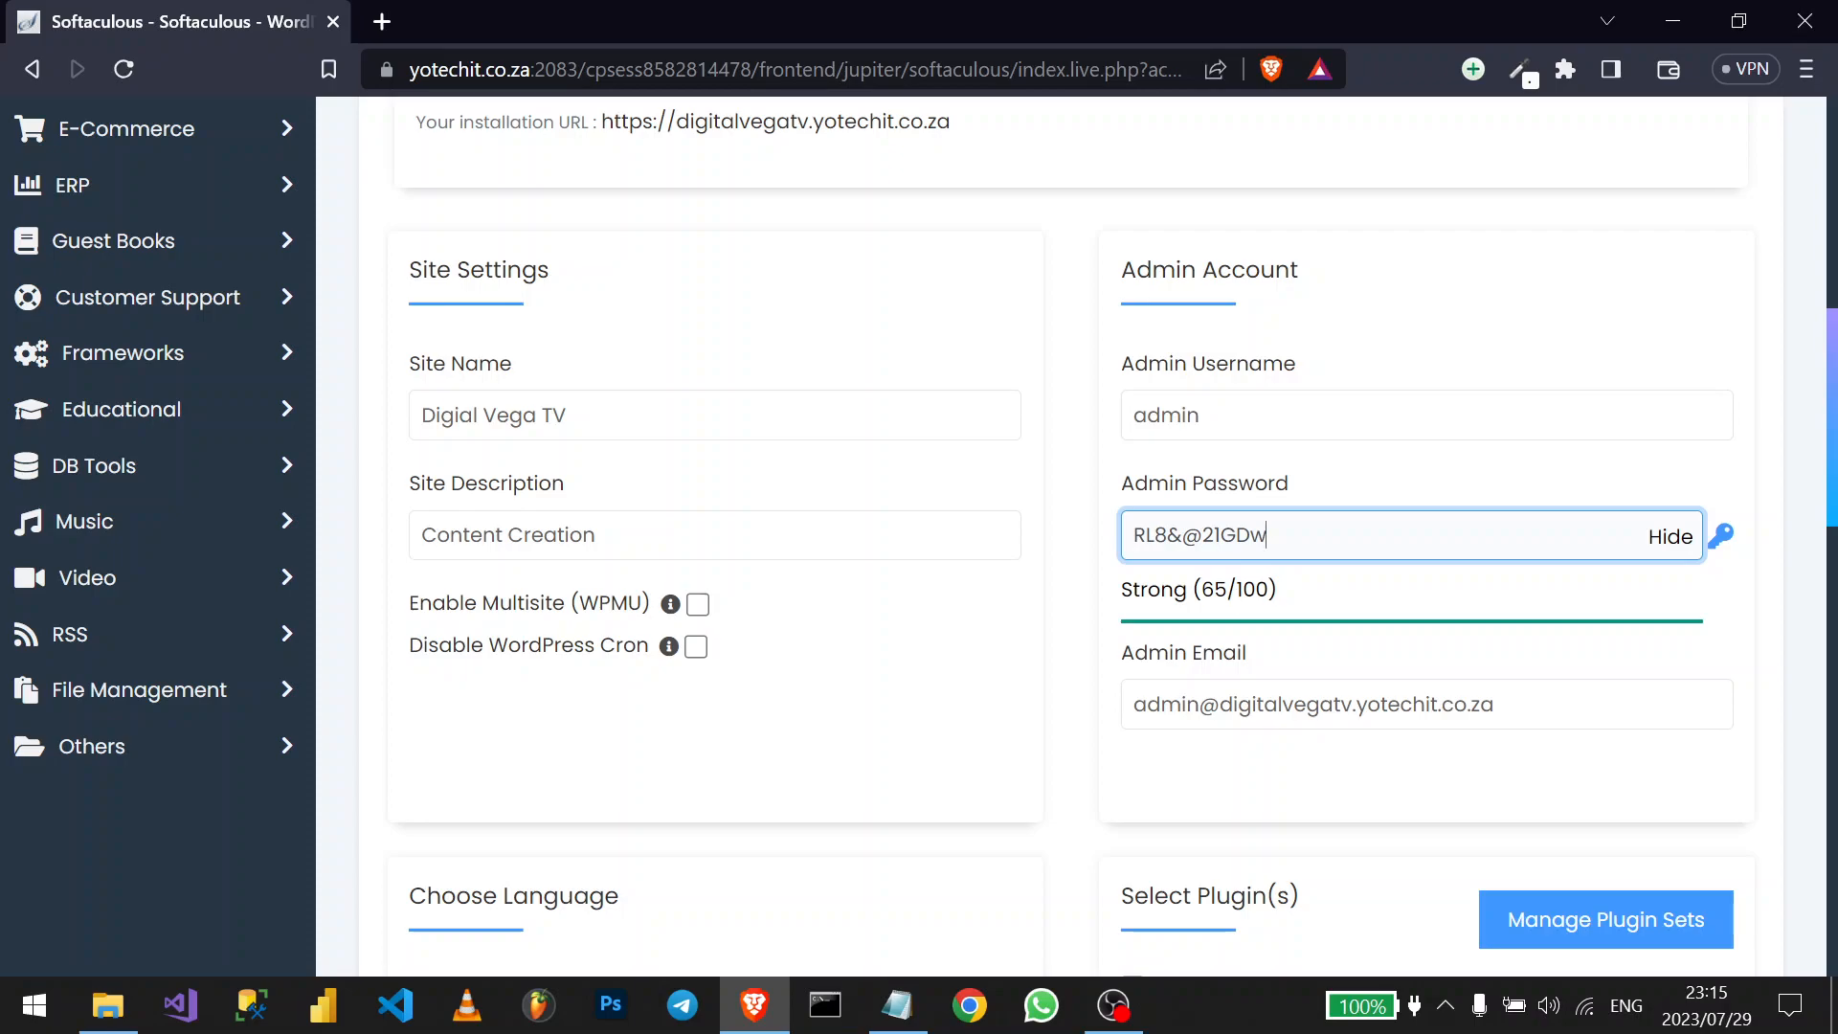
key(ctrl+a)
key(ctrl+c)
- Note the admin username and copied password in Notepad, then return to the Admin Email field
click(897, 1005)
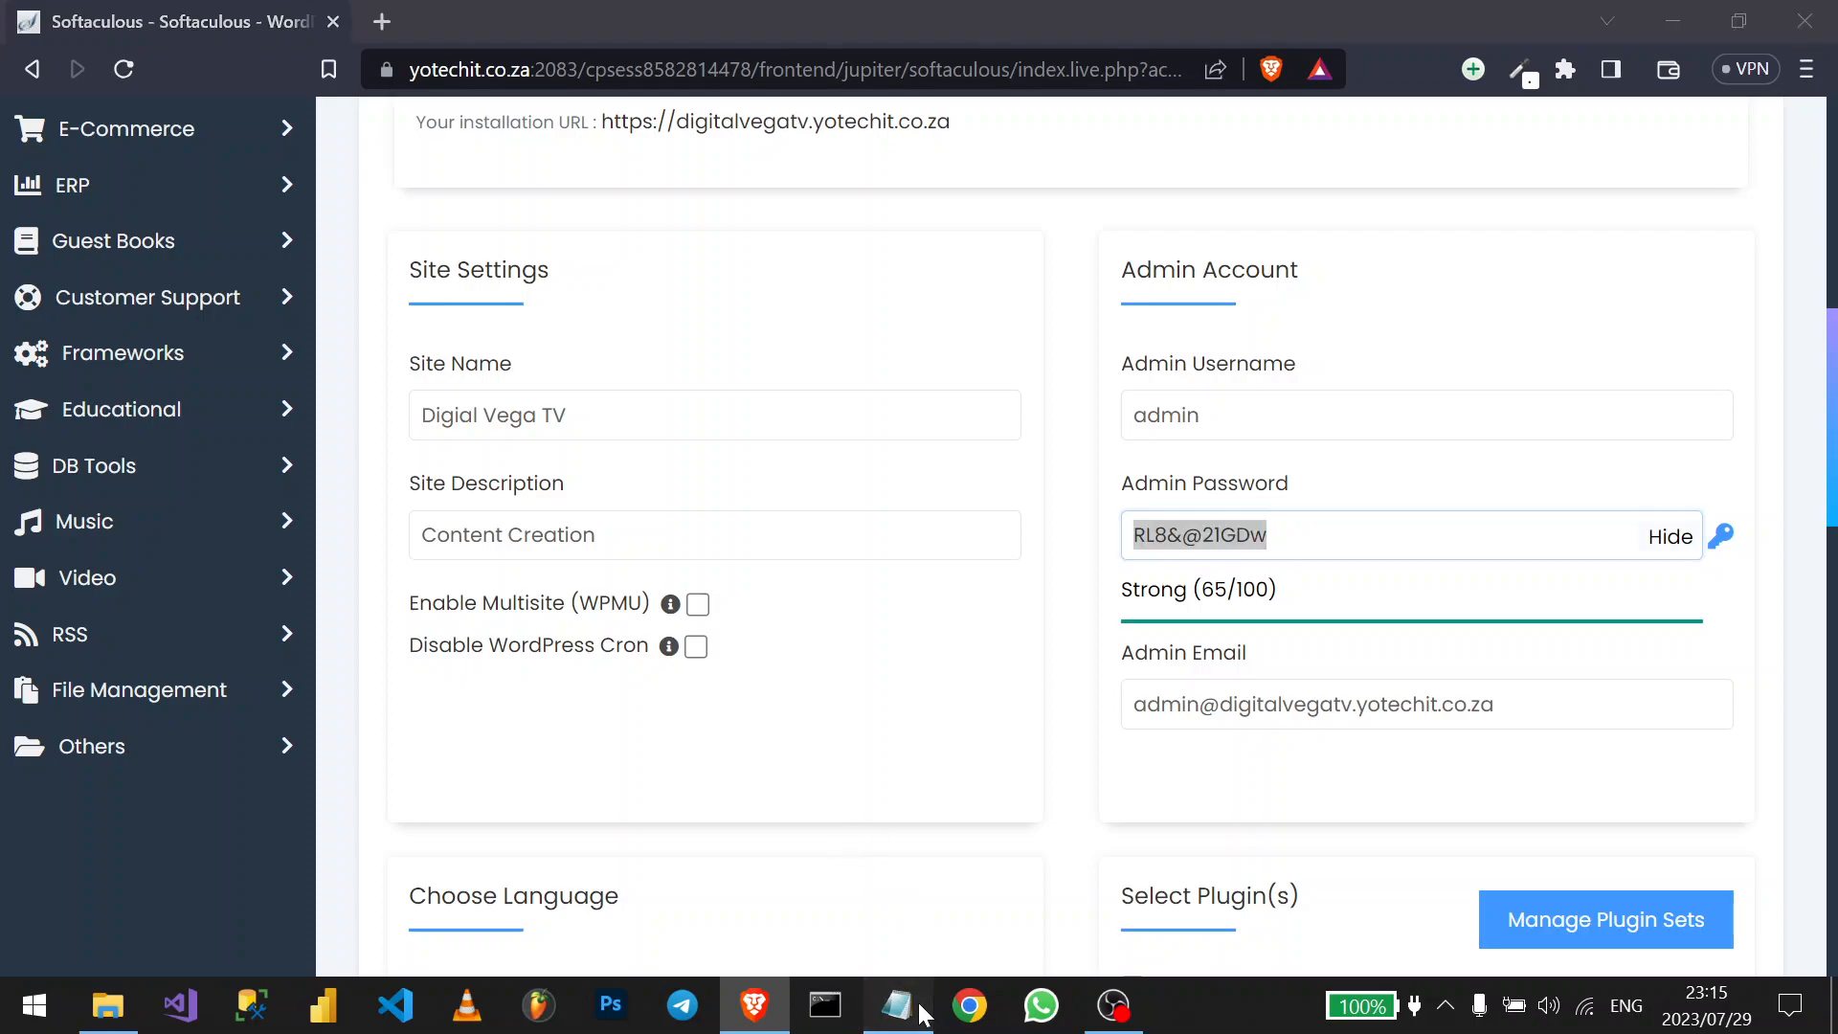
key(Return)
key(Return)
text(admin)
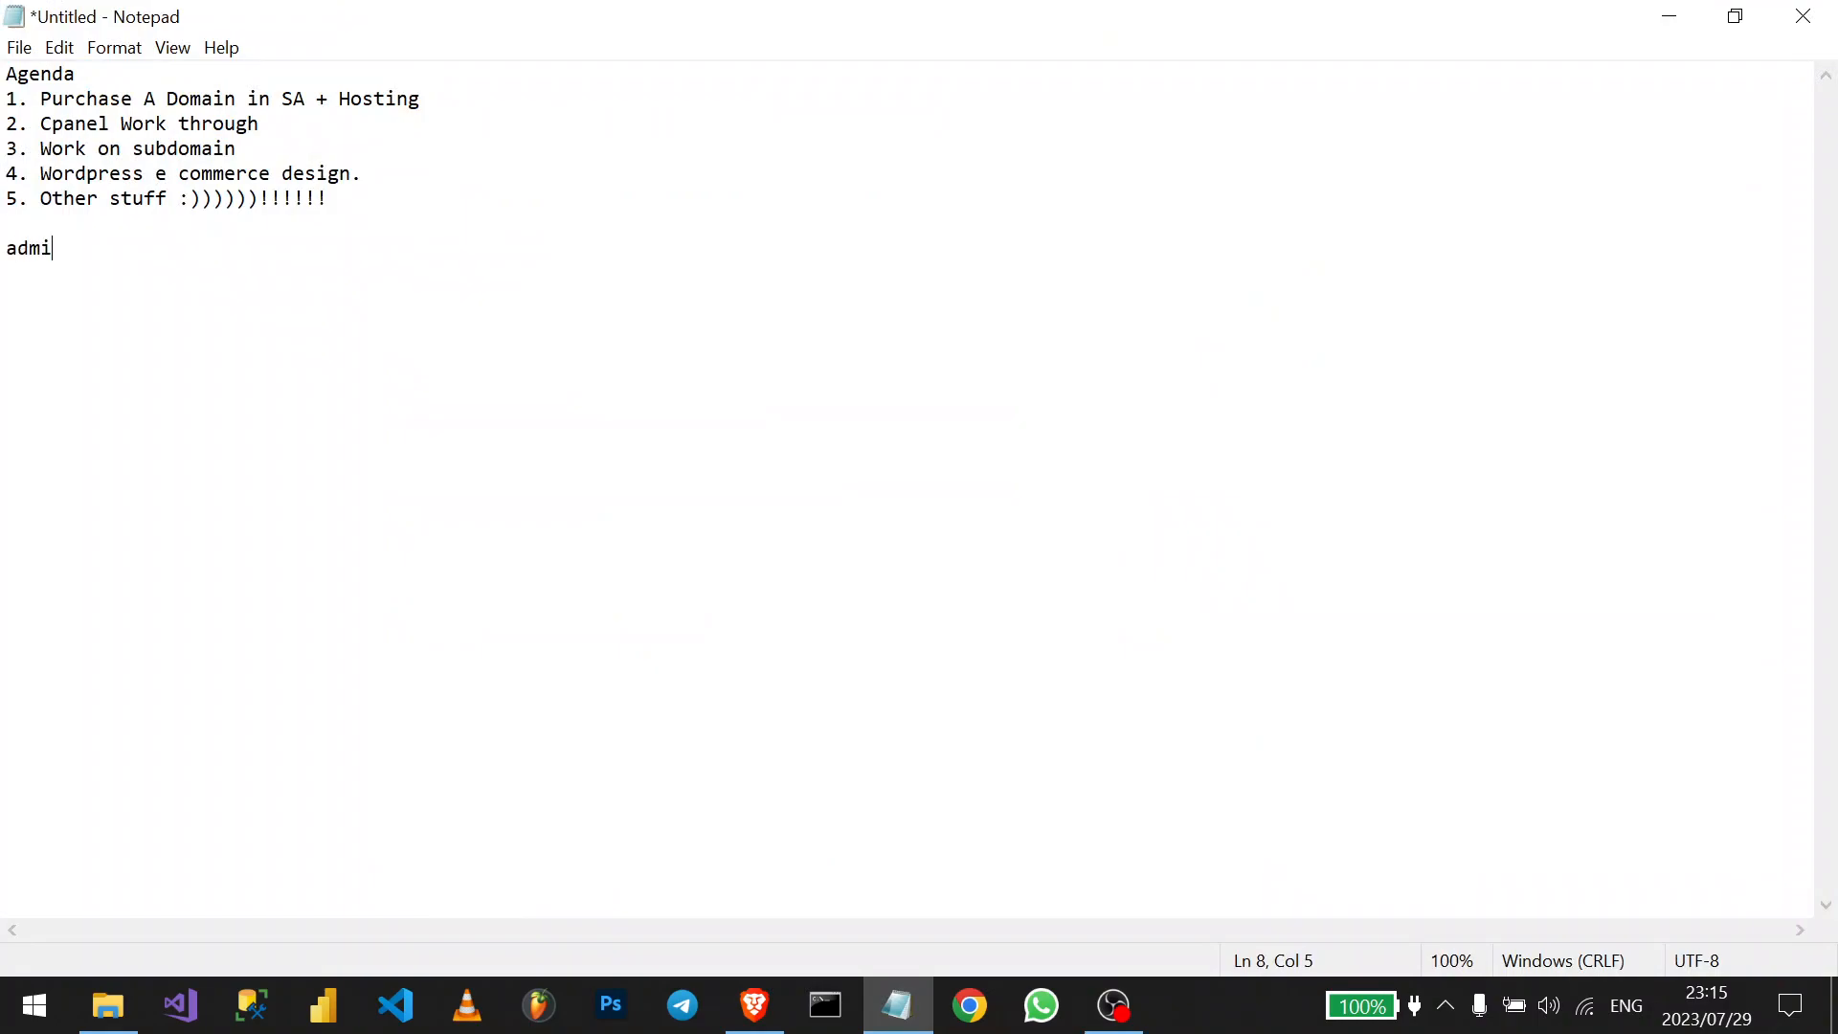
key(Return)
key(ctrl+v)
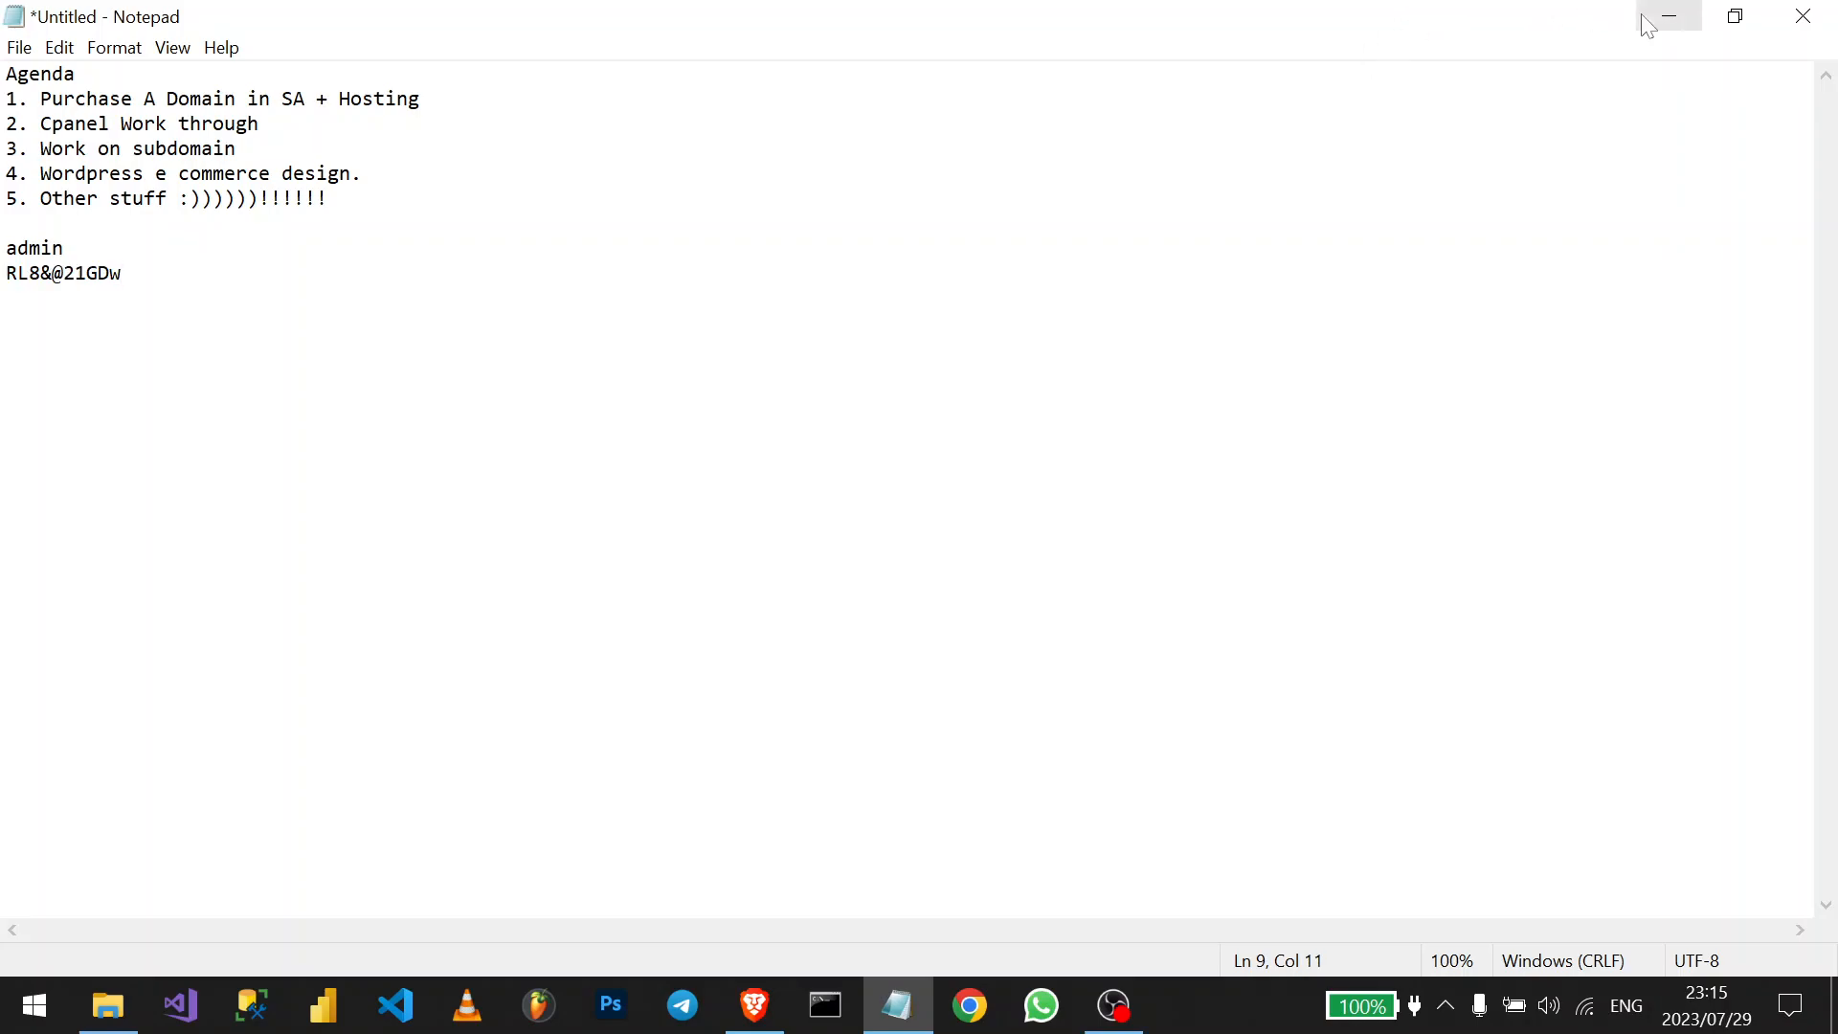
click(1670, 15)
click(1224, 704)
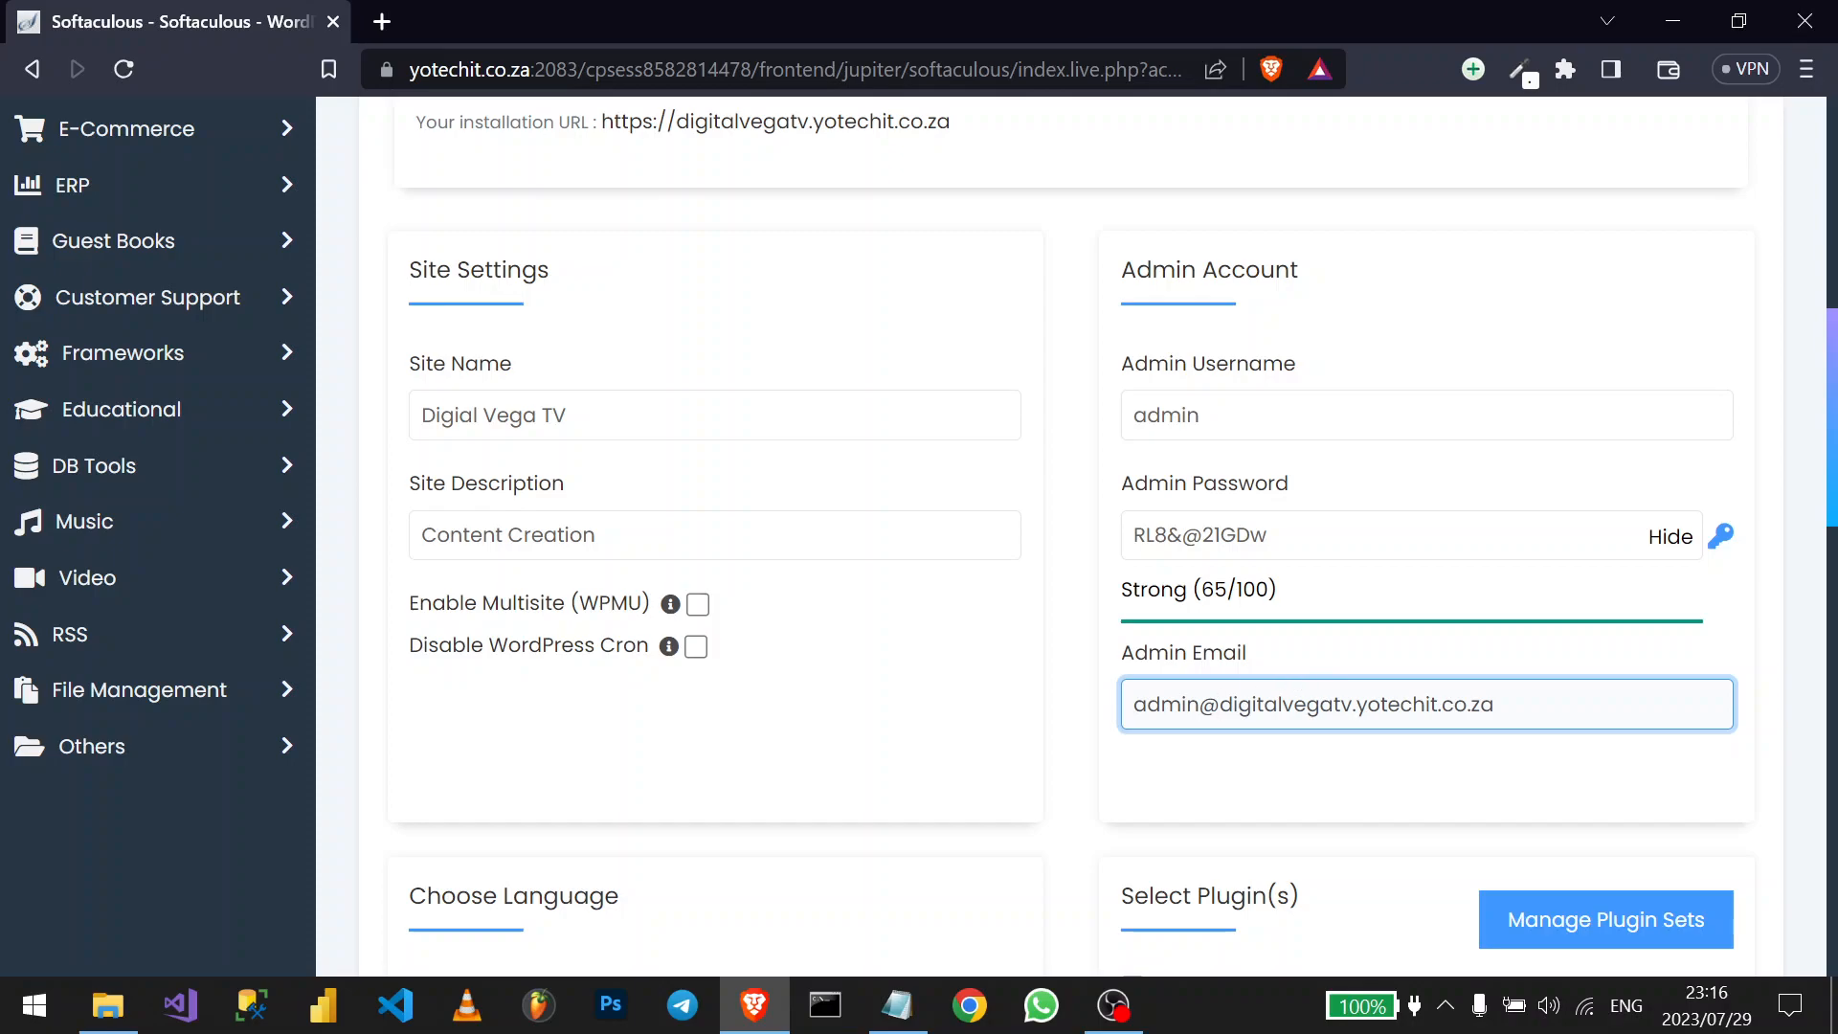
scroll(1254, 721, down, 1)
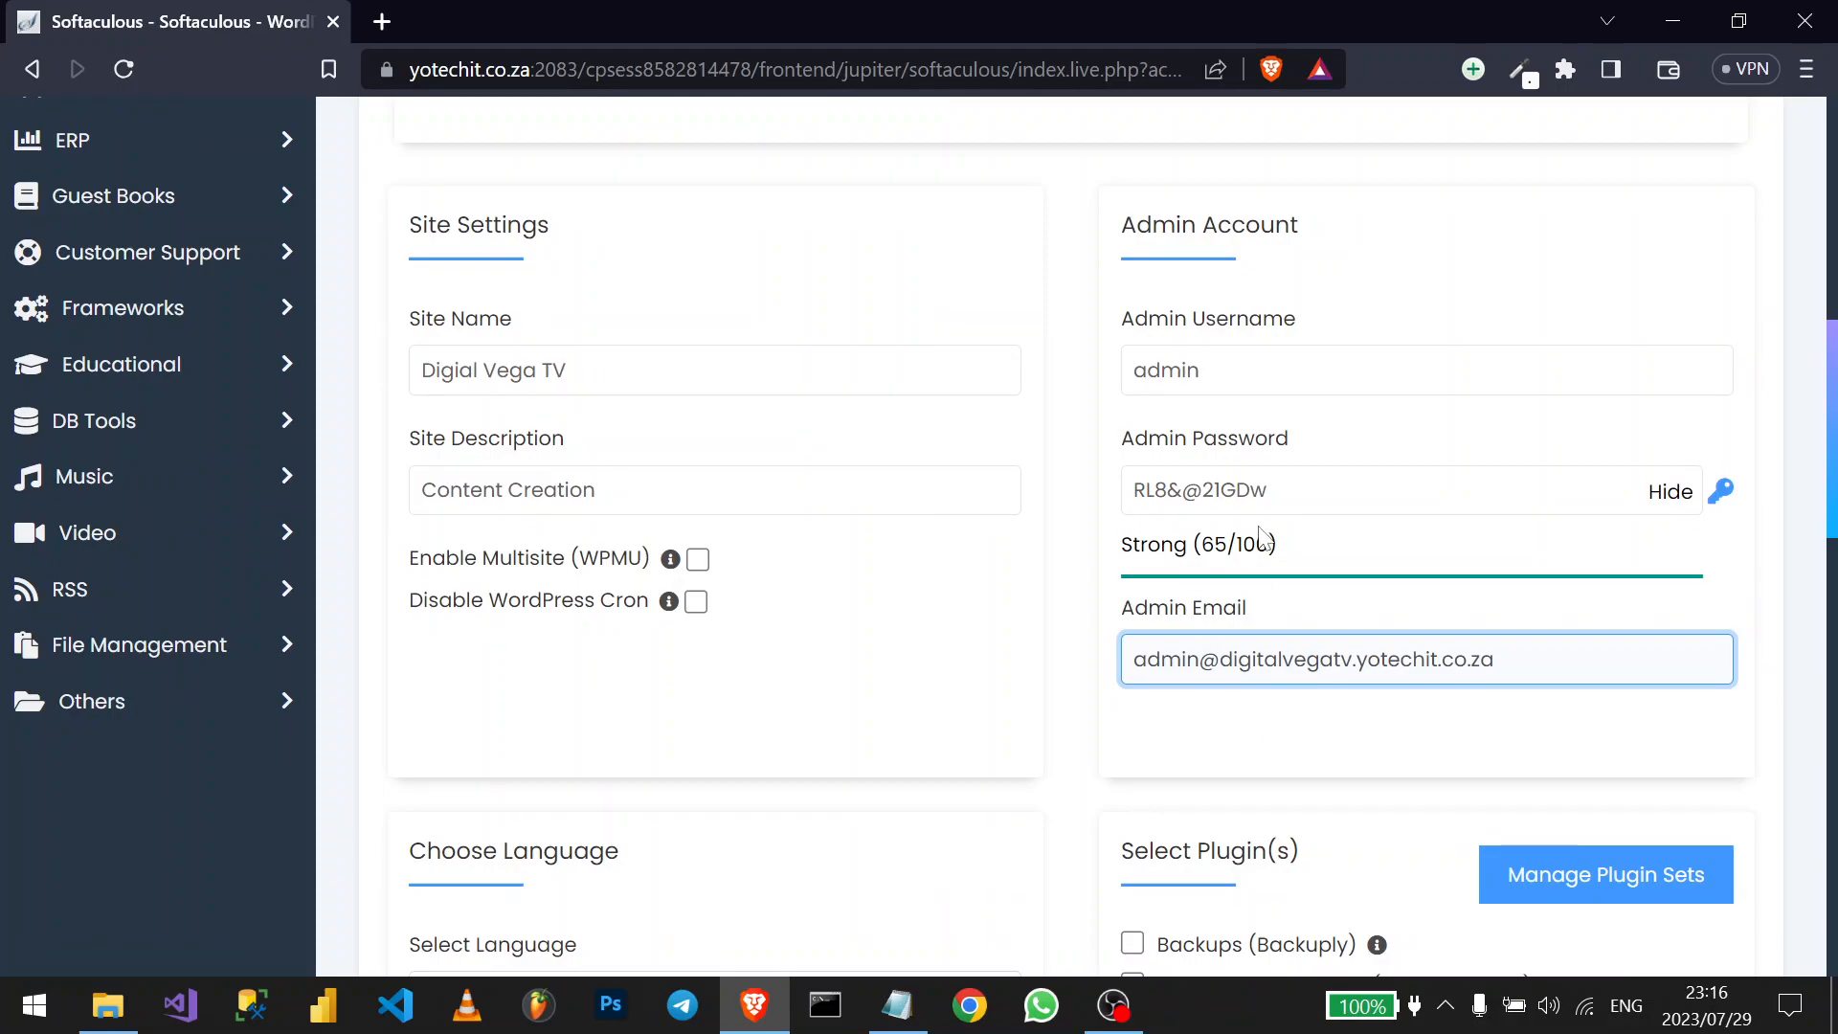
scroll(1260, 536, down, 3)
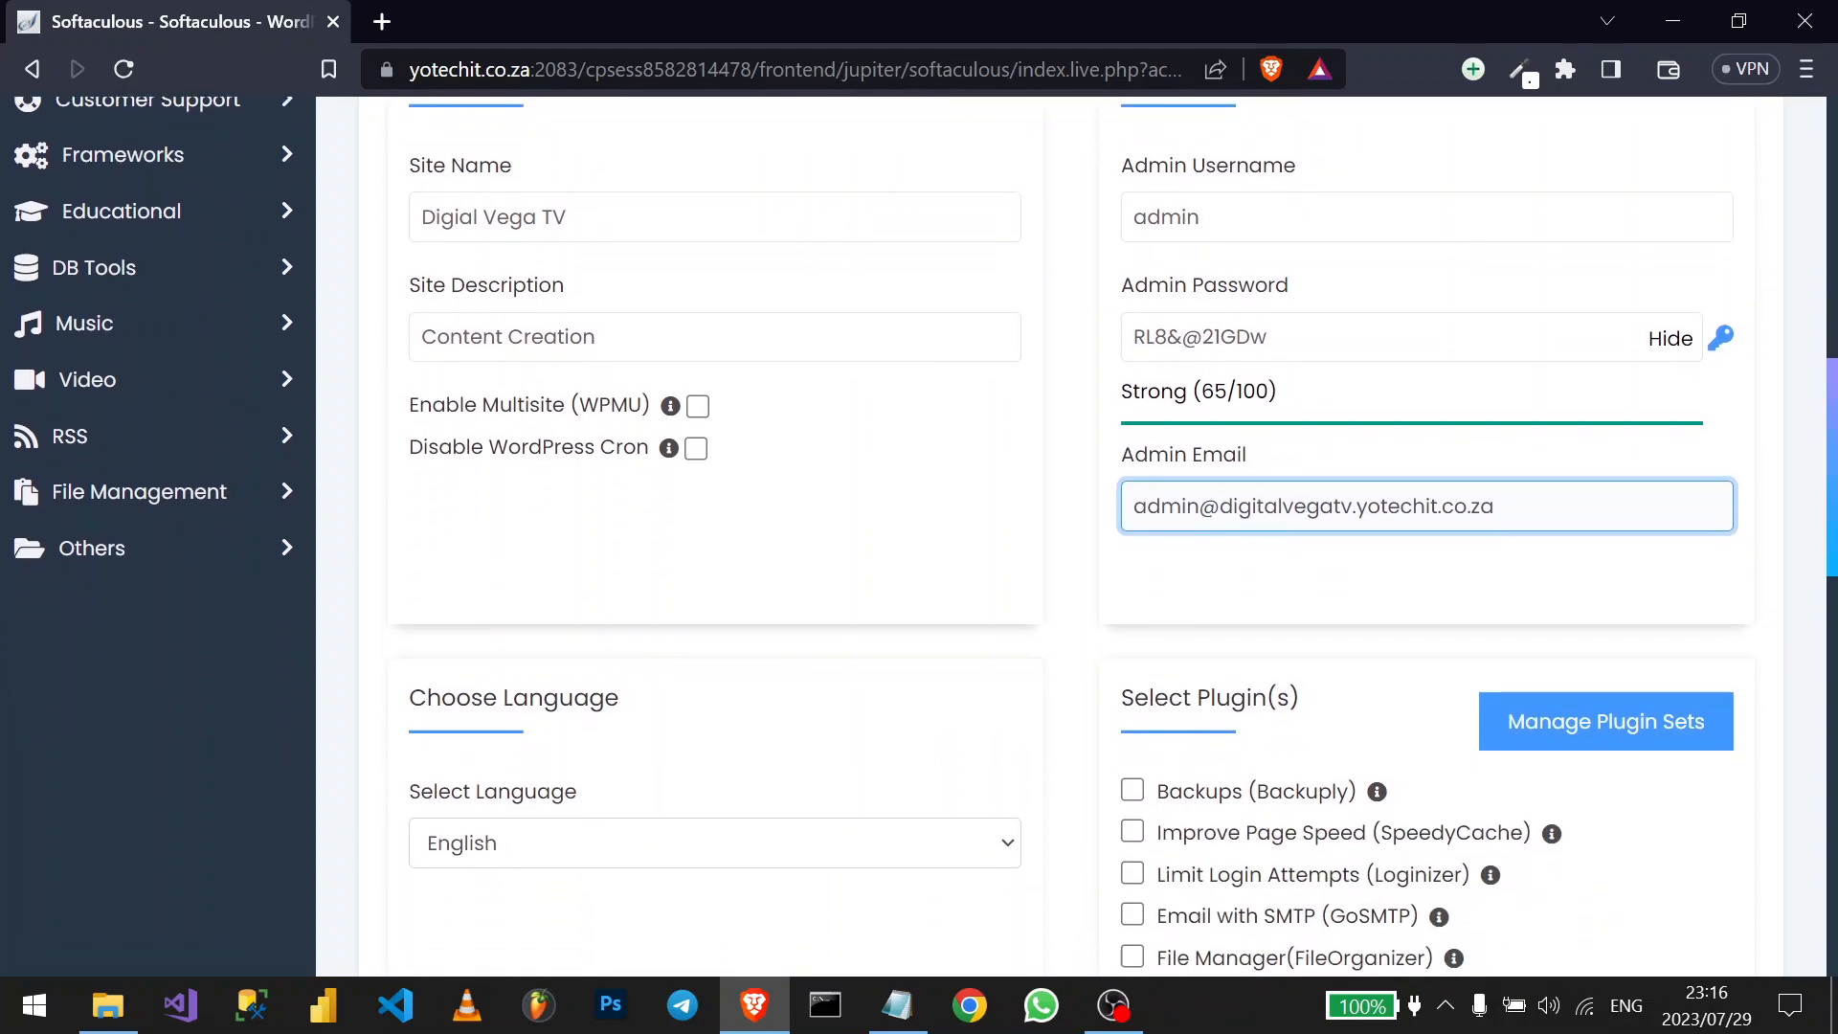
key(ctrl+a)
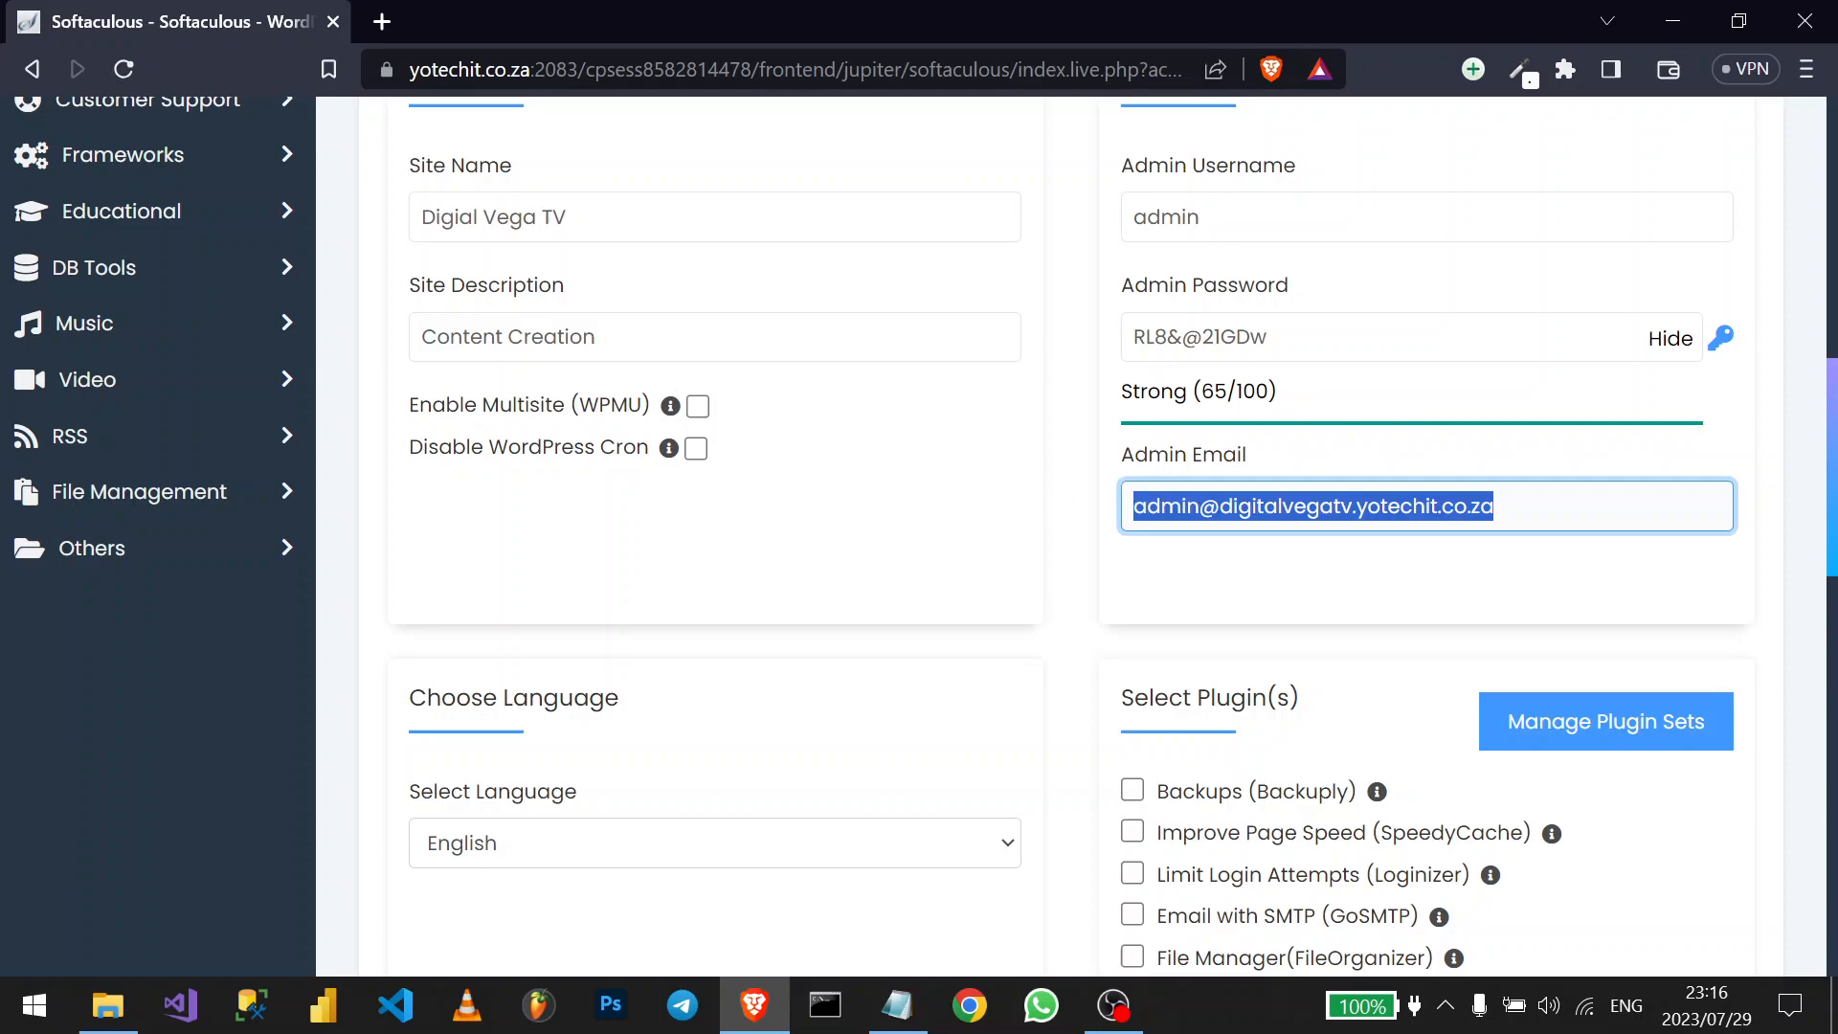
click(1495, 507)
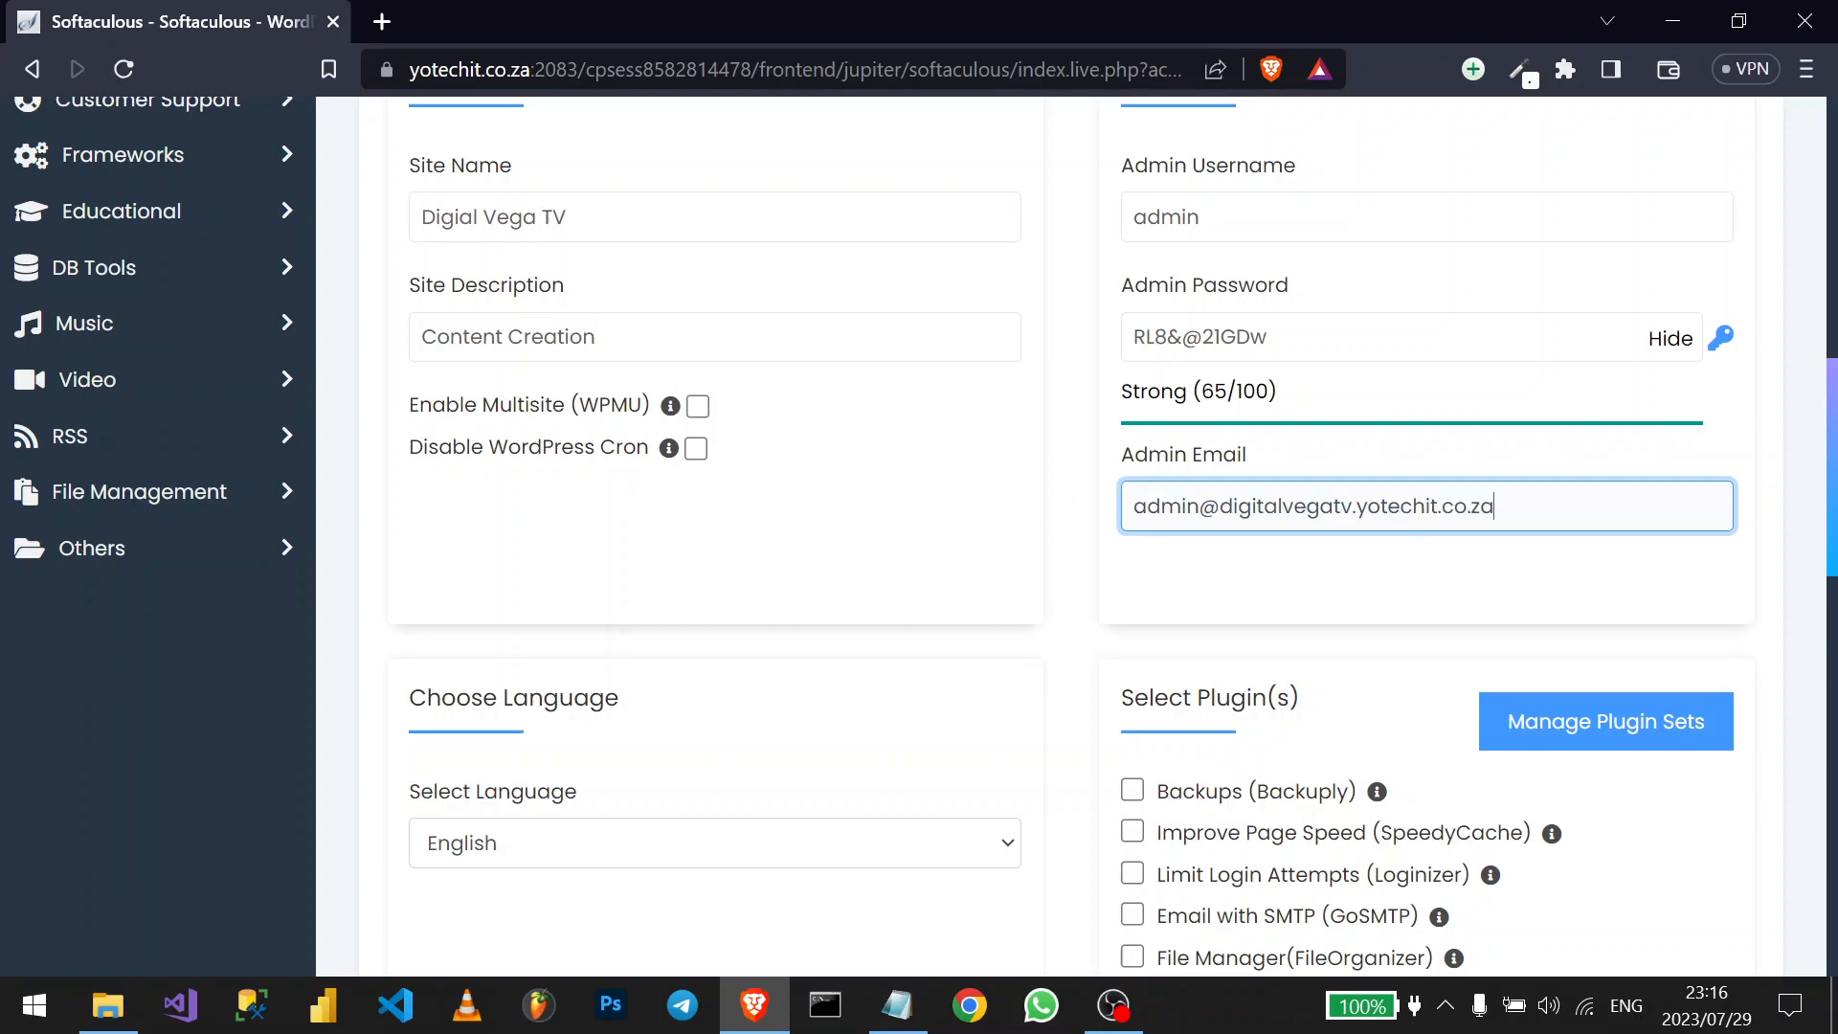
key(ctrl+a)
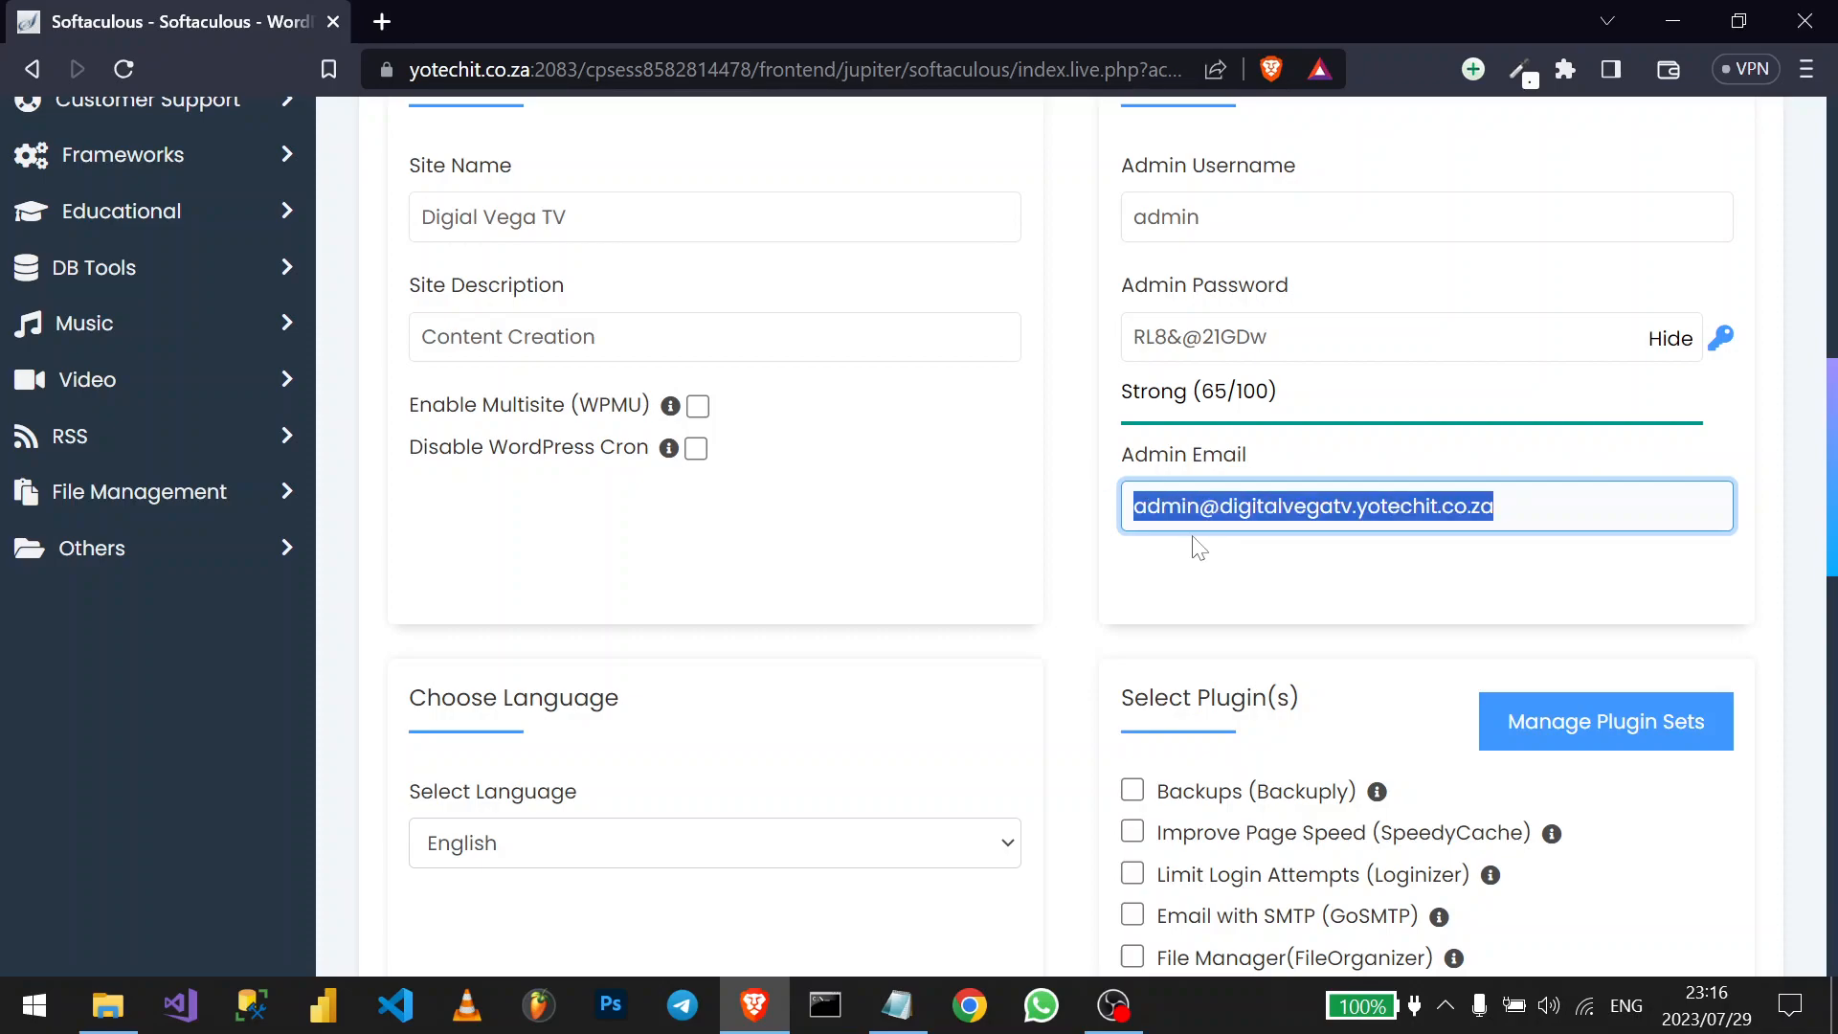
scroll(1199, 546, down, 4)
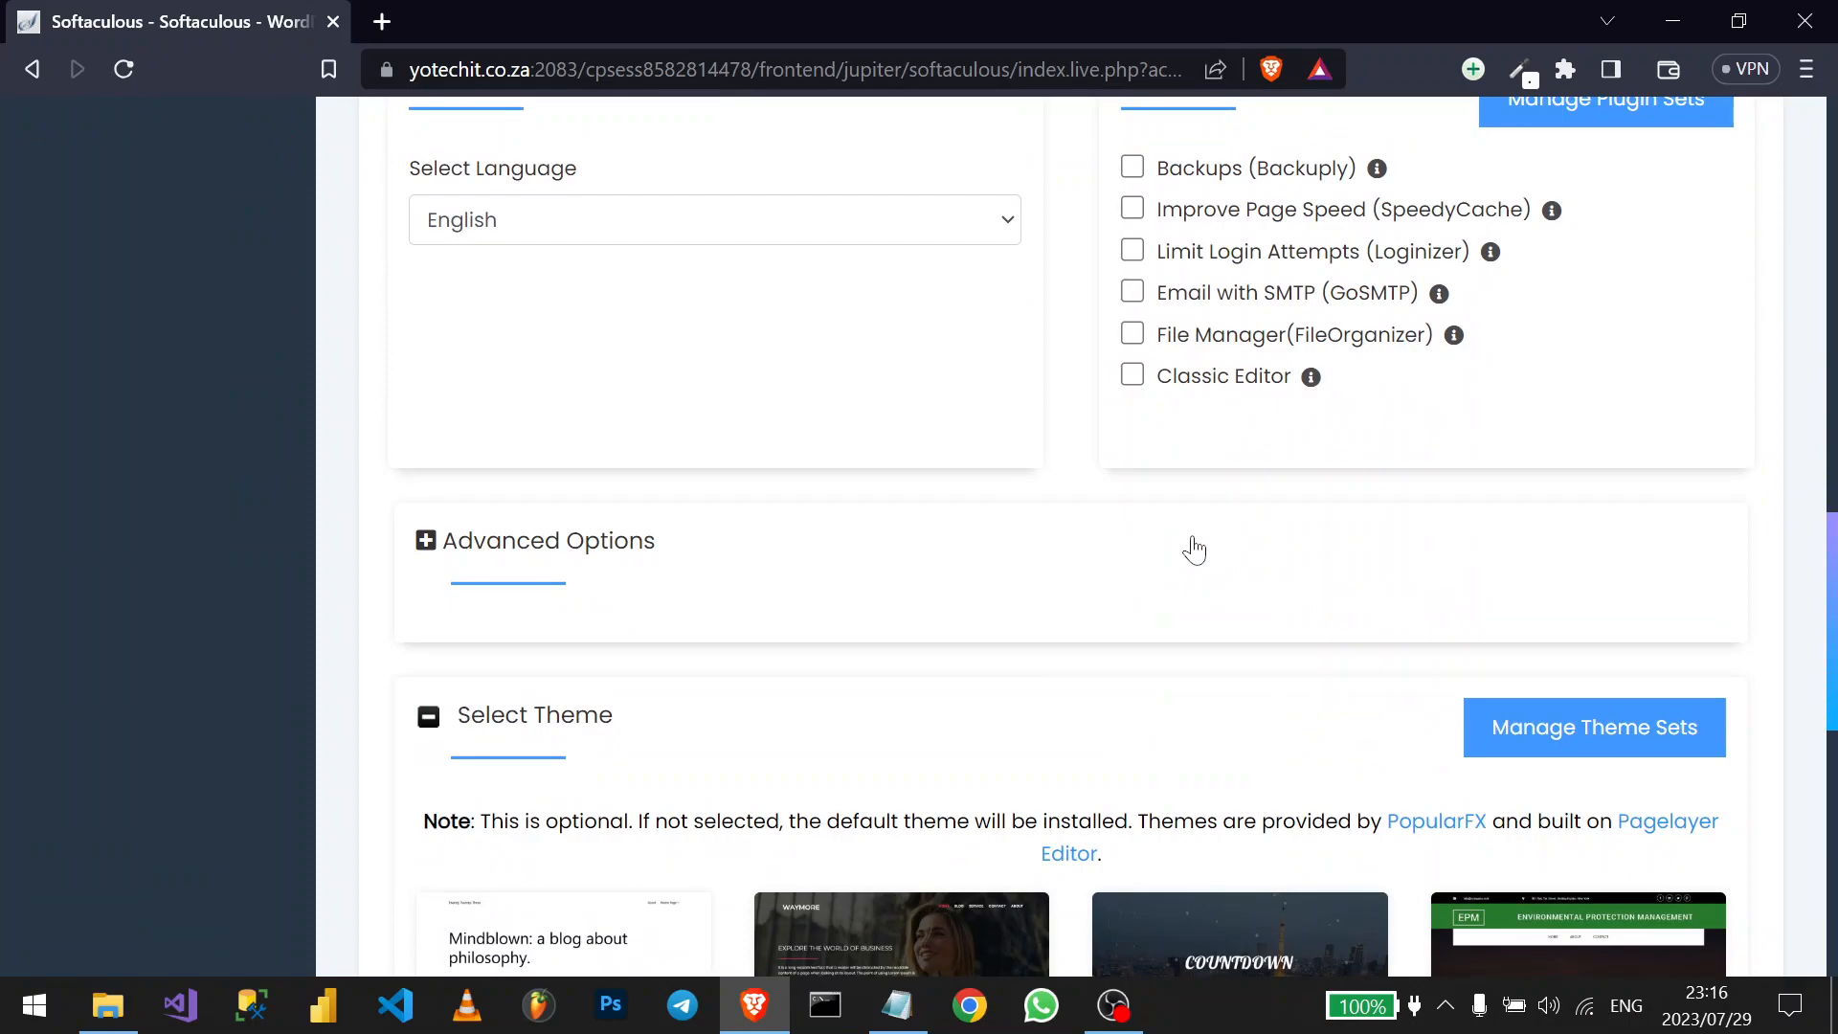
scroll(1194, 549, down, 7)
scroll(1194, 548, down, 3)
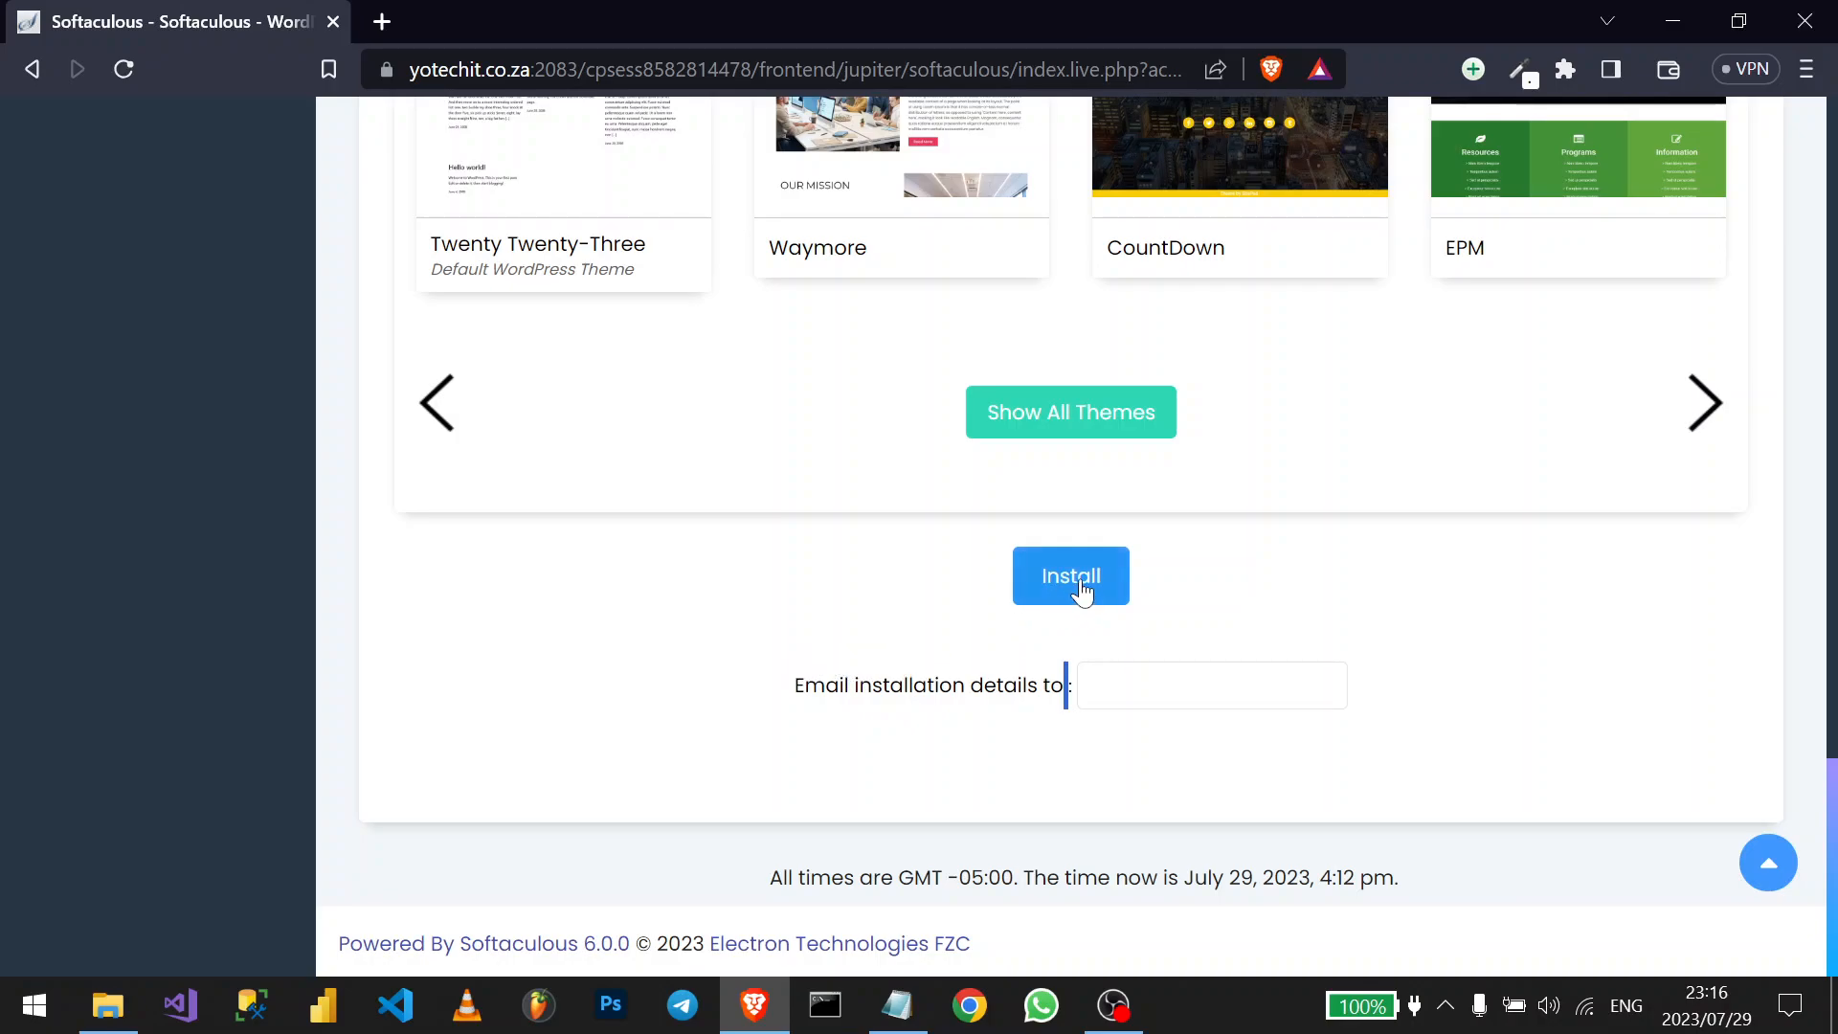
drag(793, 686, 1064, 685)
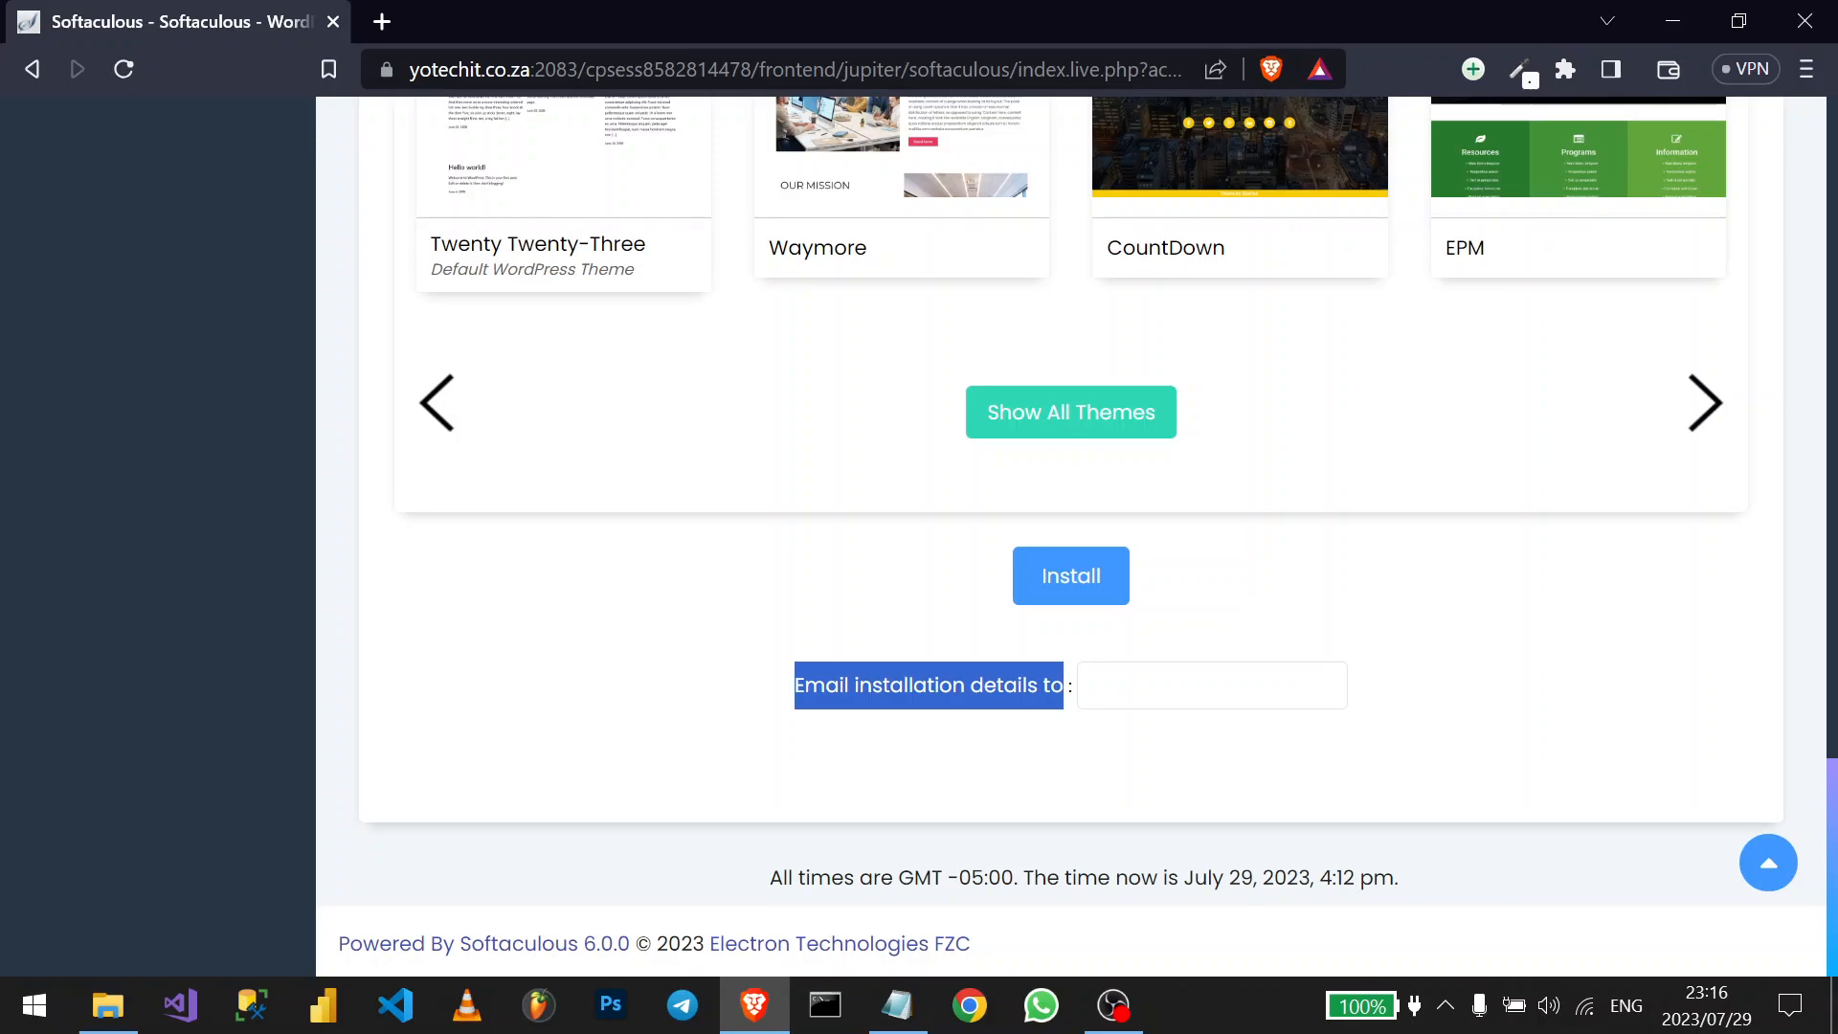
scroll(1051, 696, up, 2)
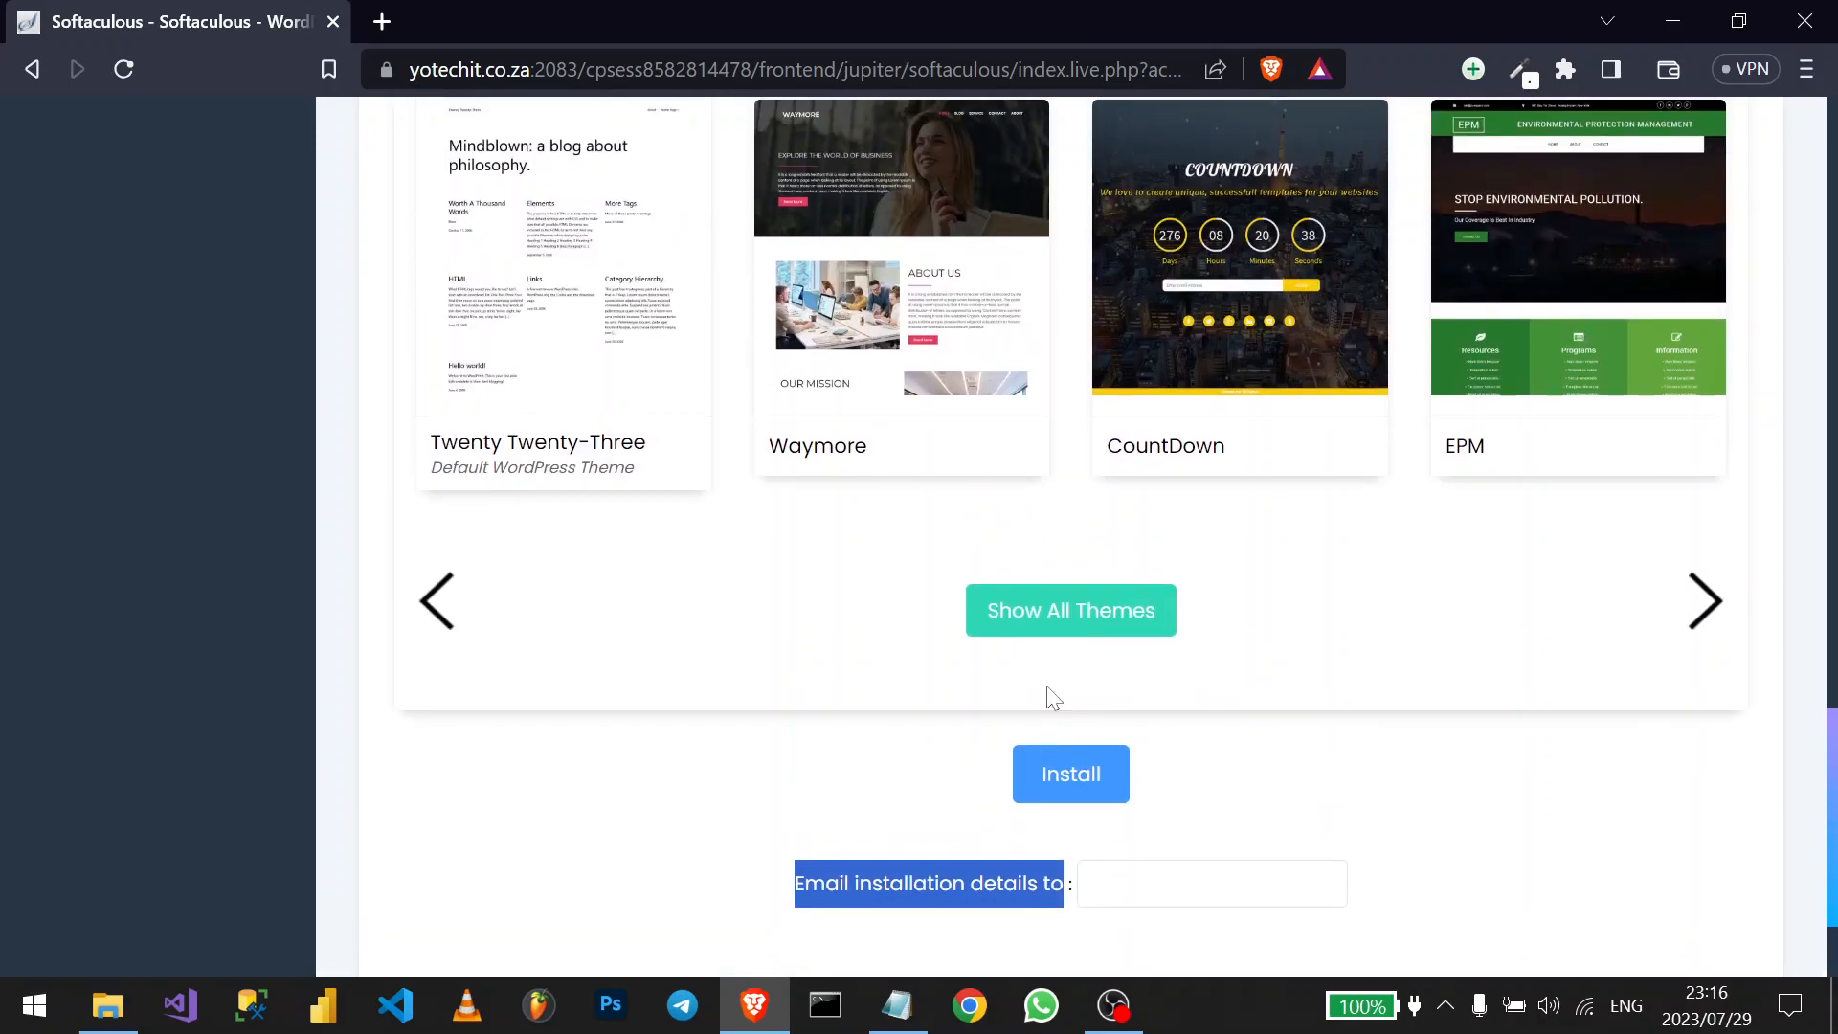
scroll(1051, 696, up, 14)
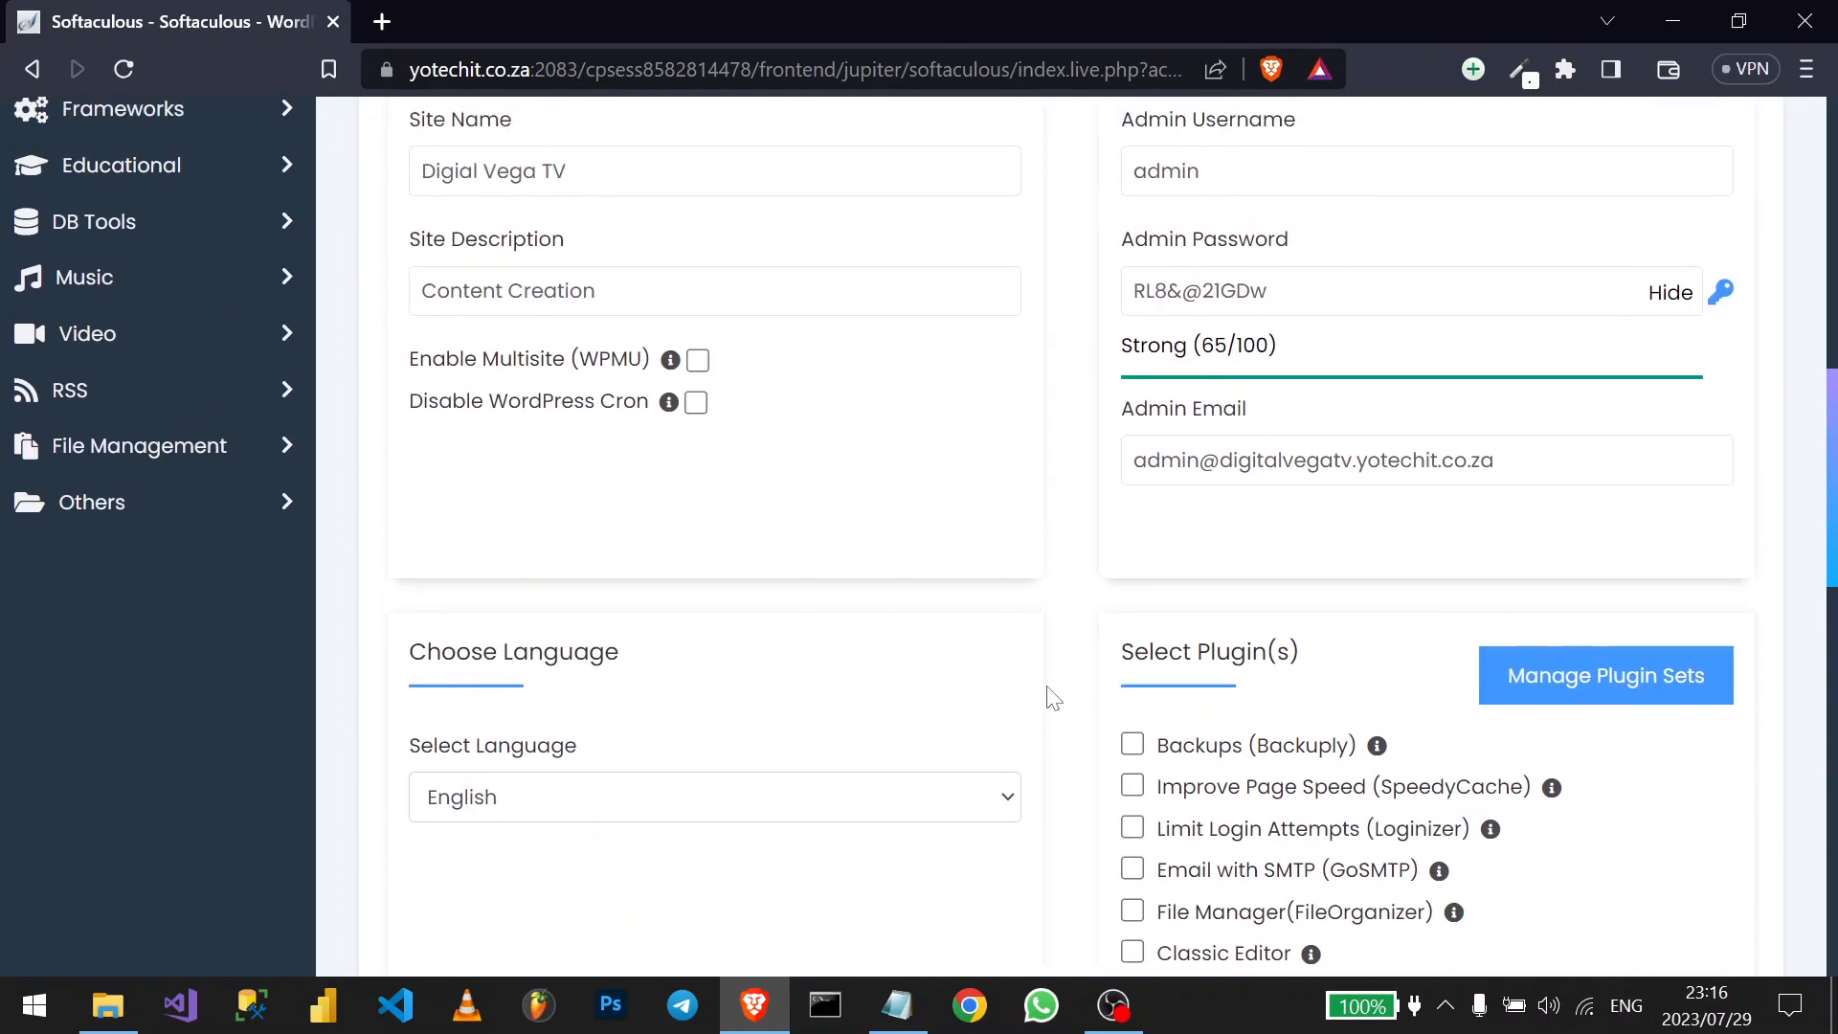
scroll(1050, 696, up, 3)
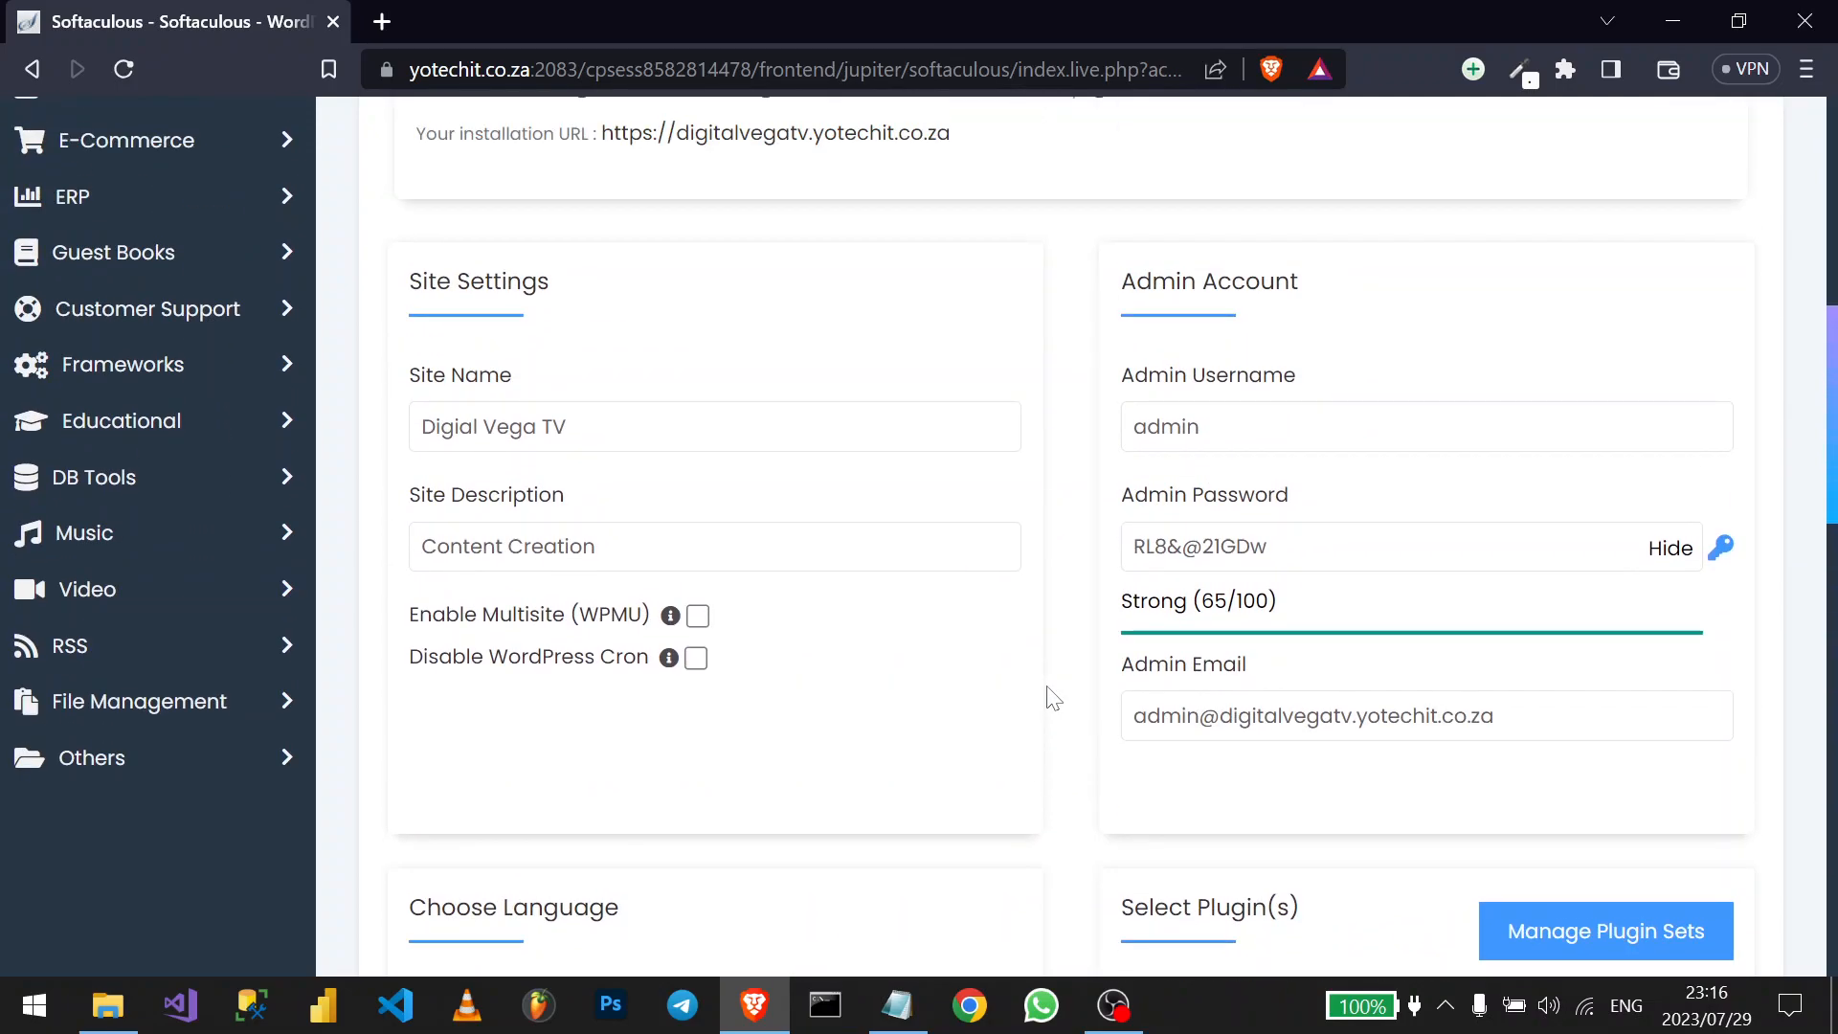
scroll(1050, 696, down, 17)
click(1214, 671)
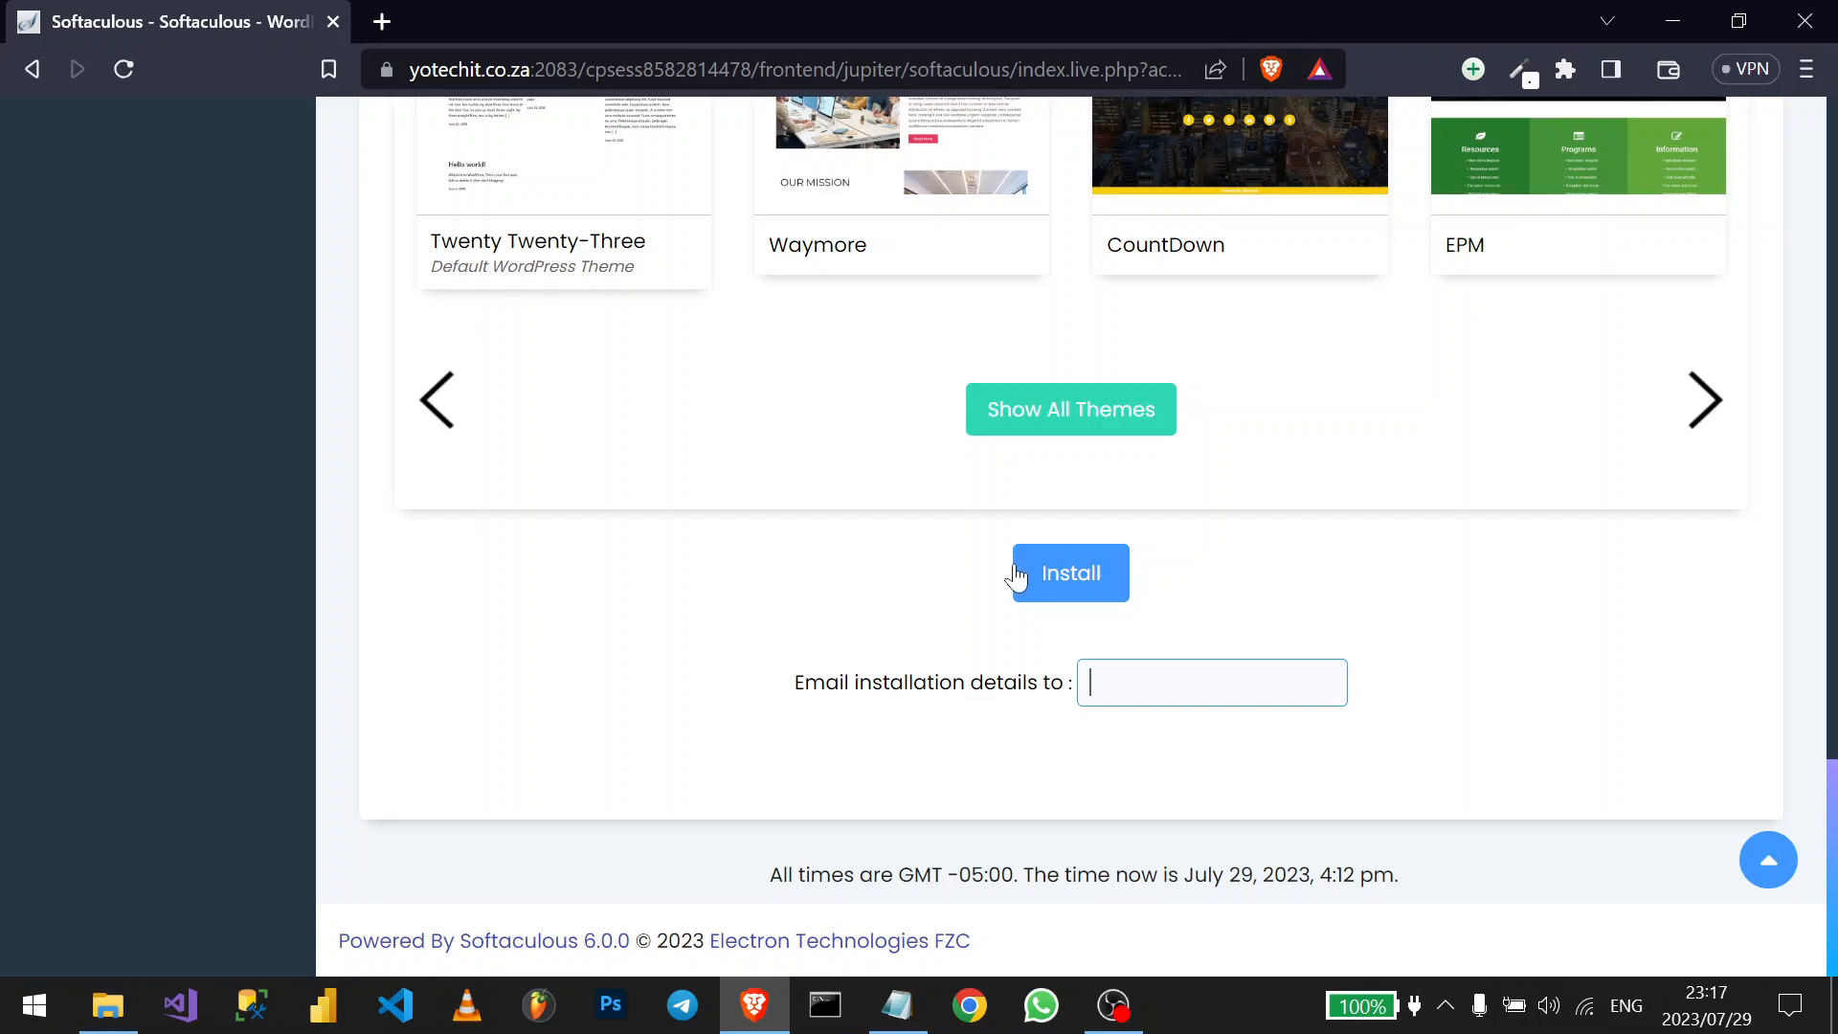
- Submit the install and highlight the 'installation already exists' error advising uninstalling first
click(1066, 575)
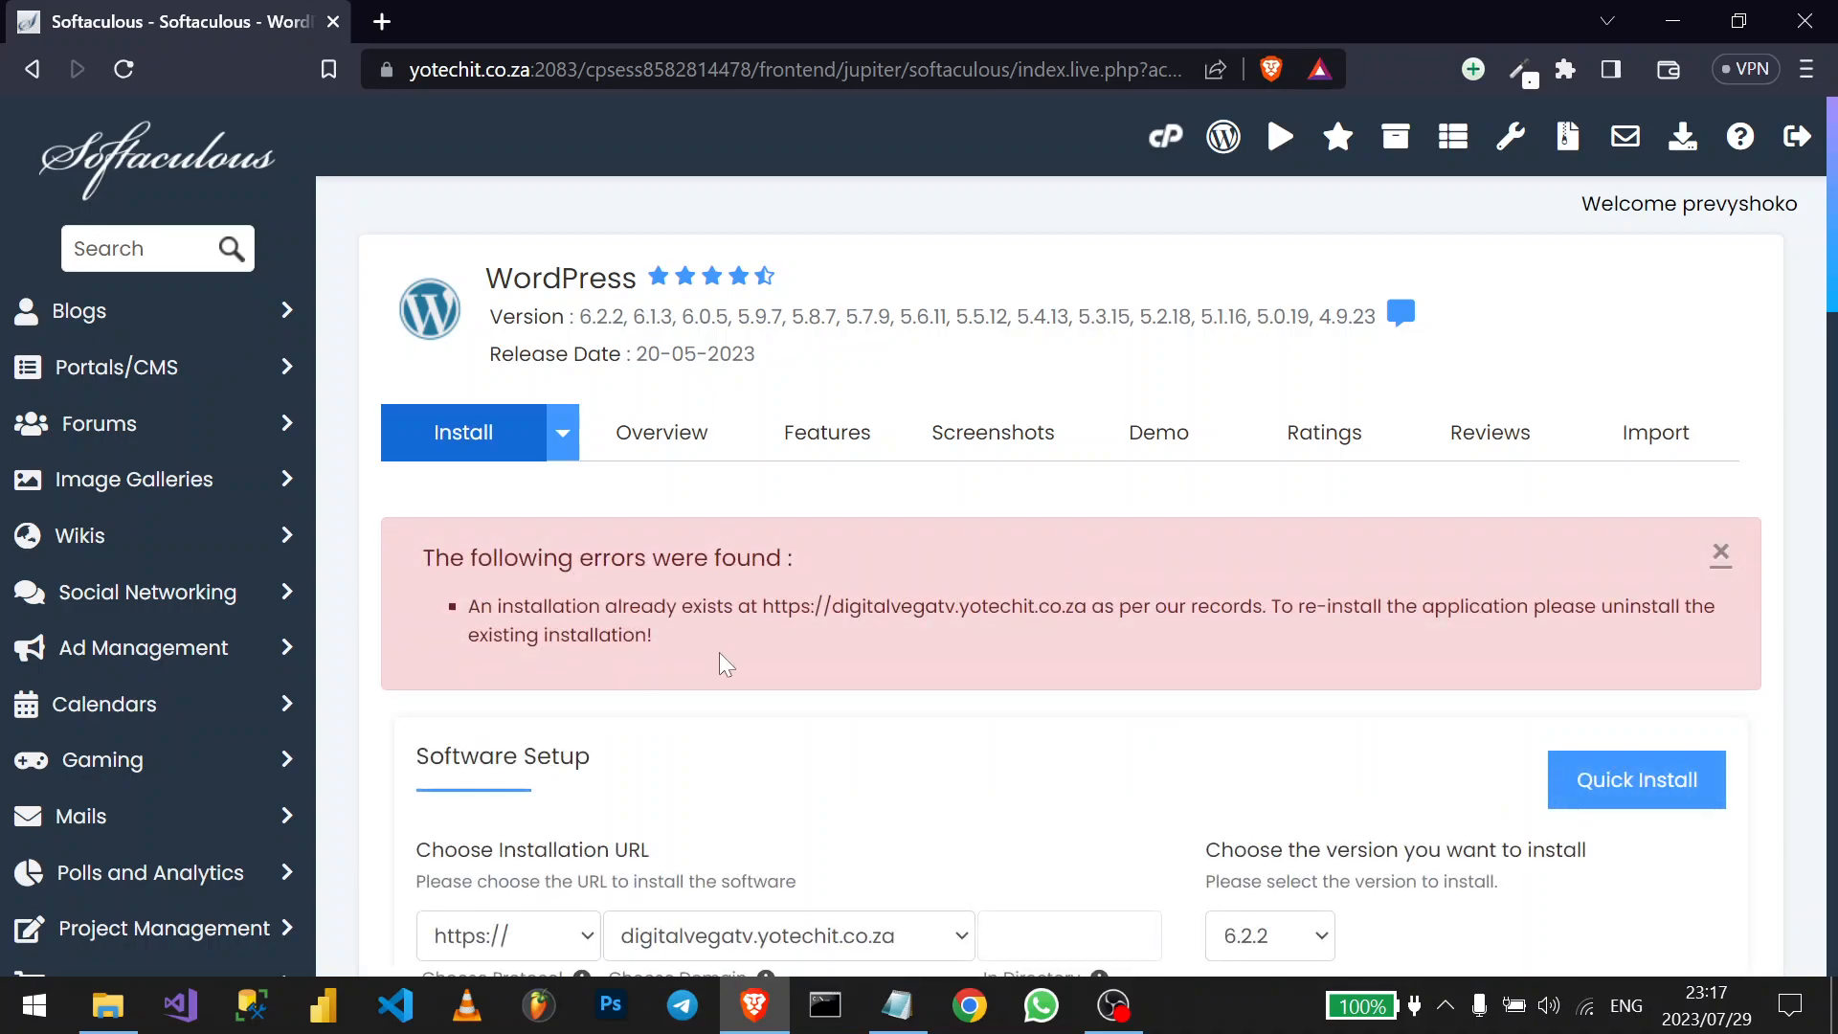
drag(657, 635, 454, 611)
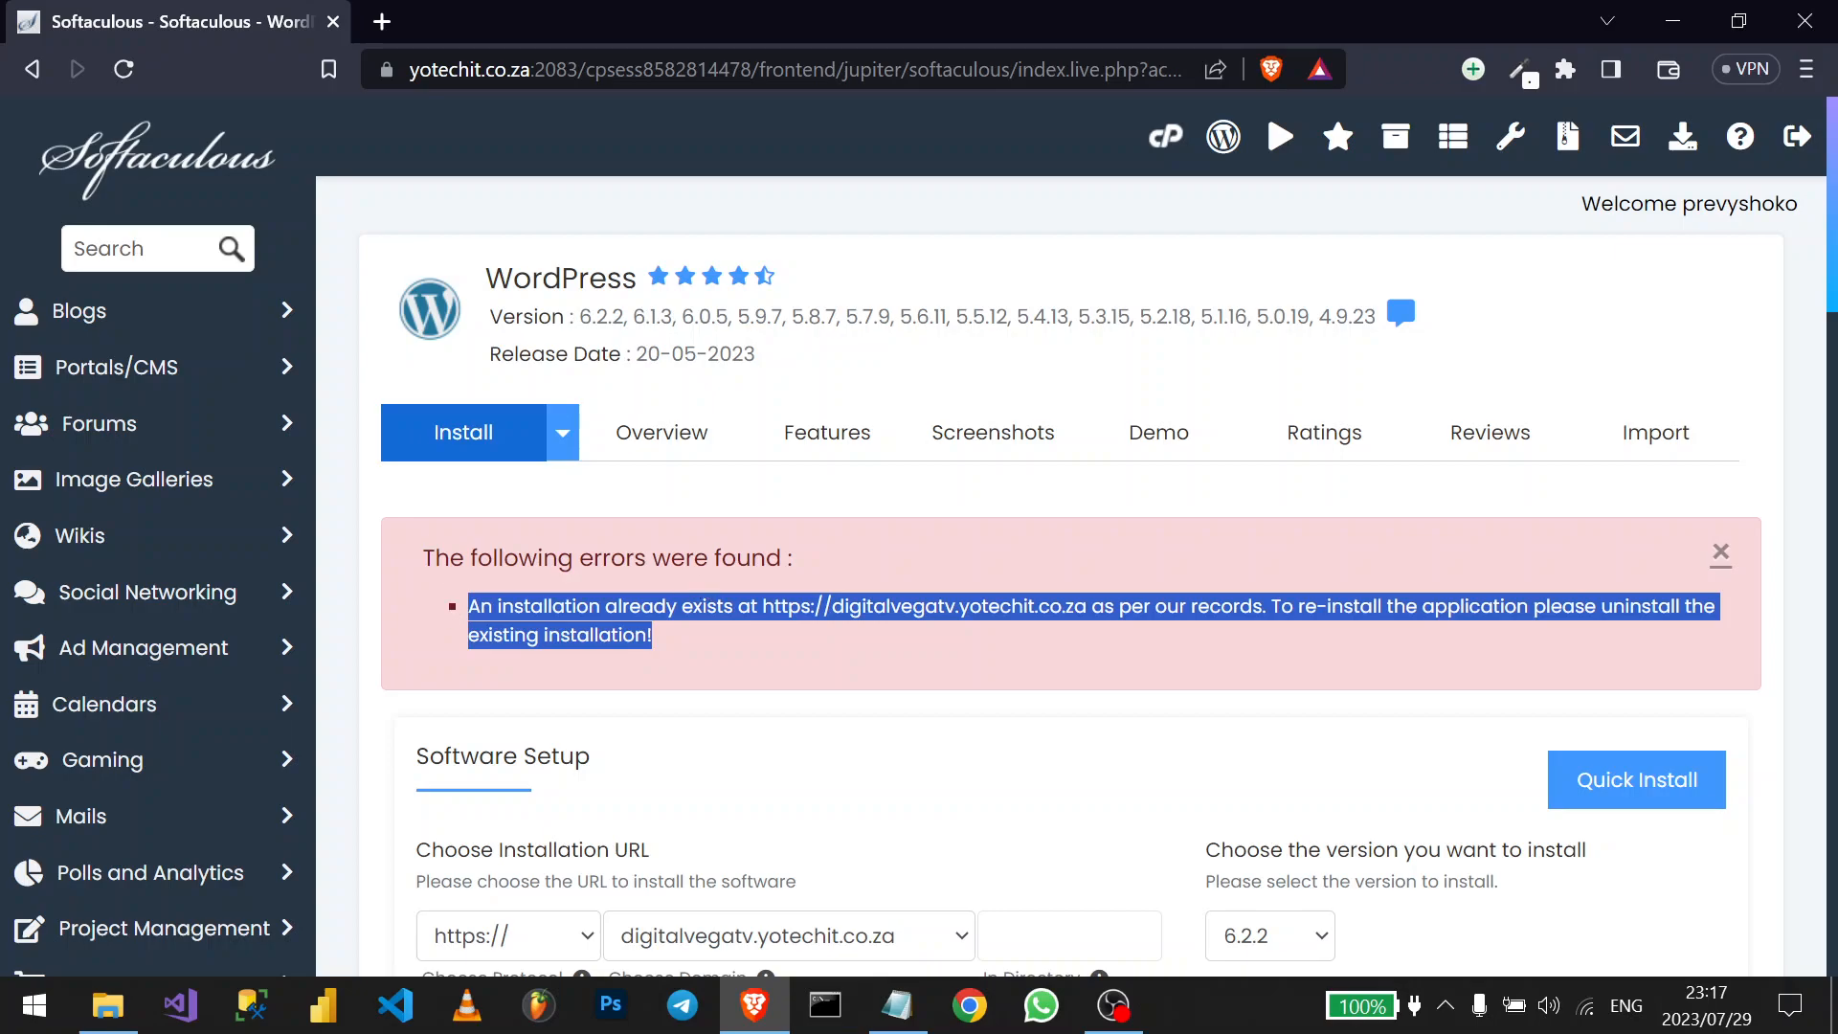
click(806, 625)
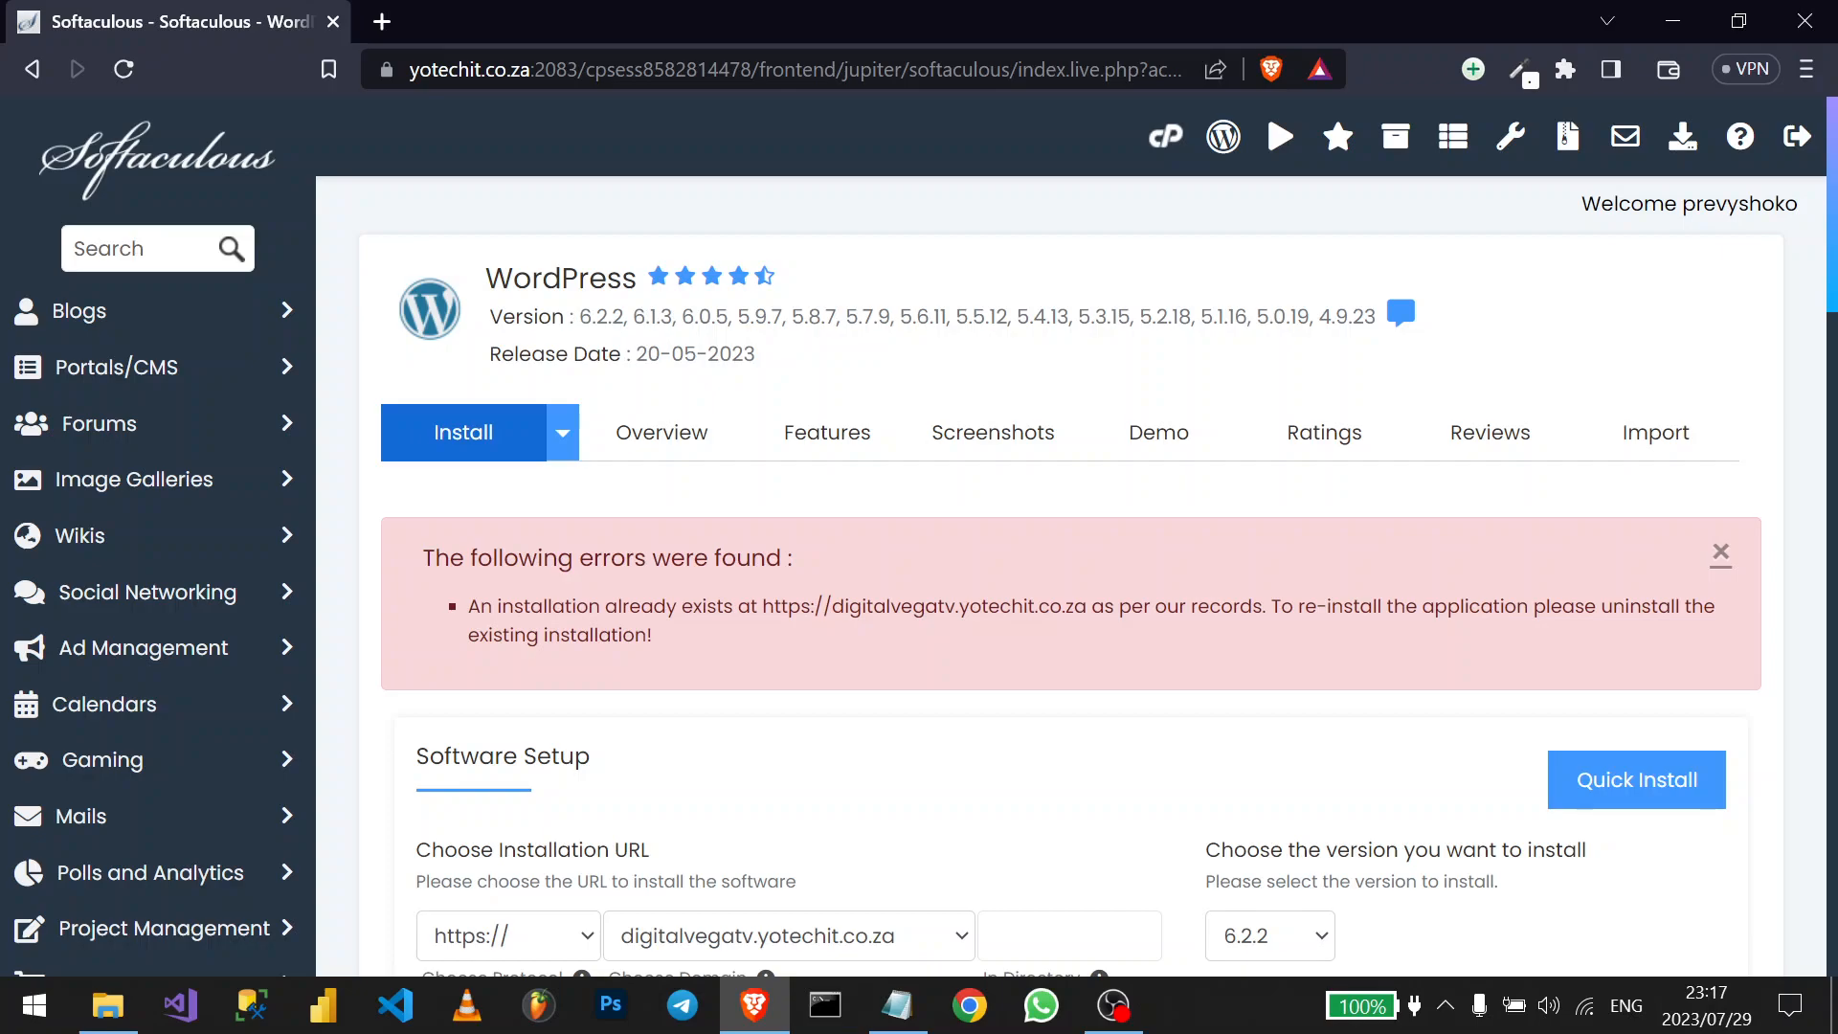
drag(1265, 606, 421, 609)
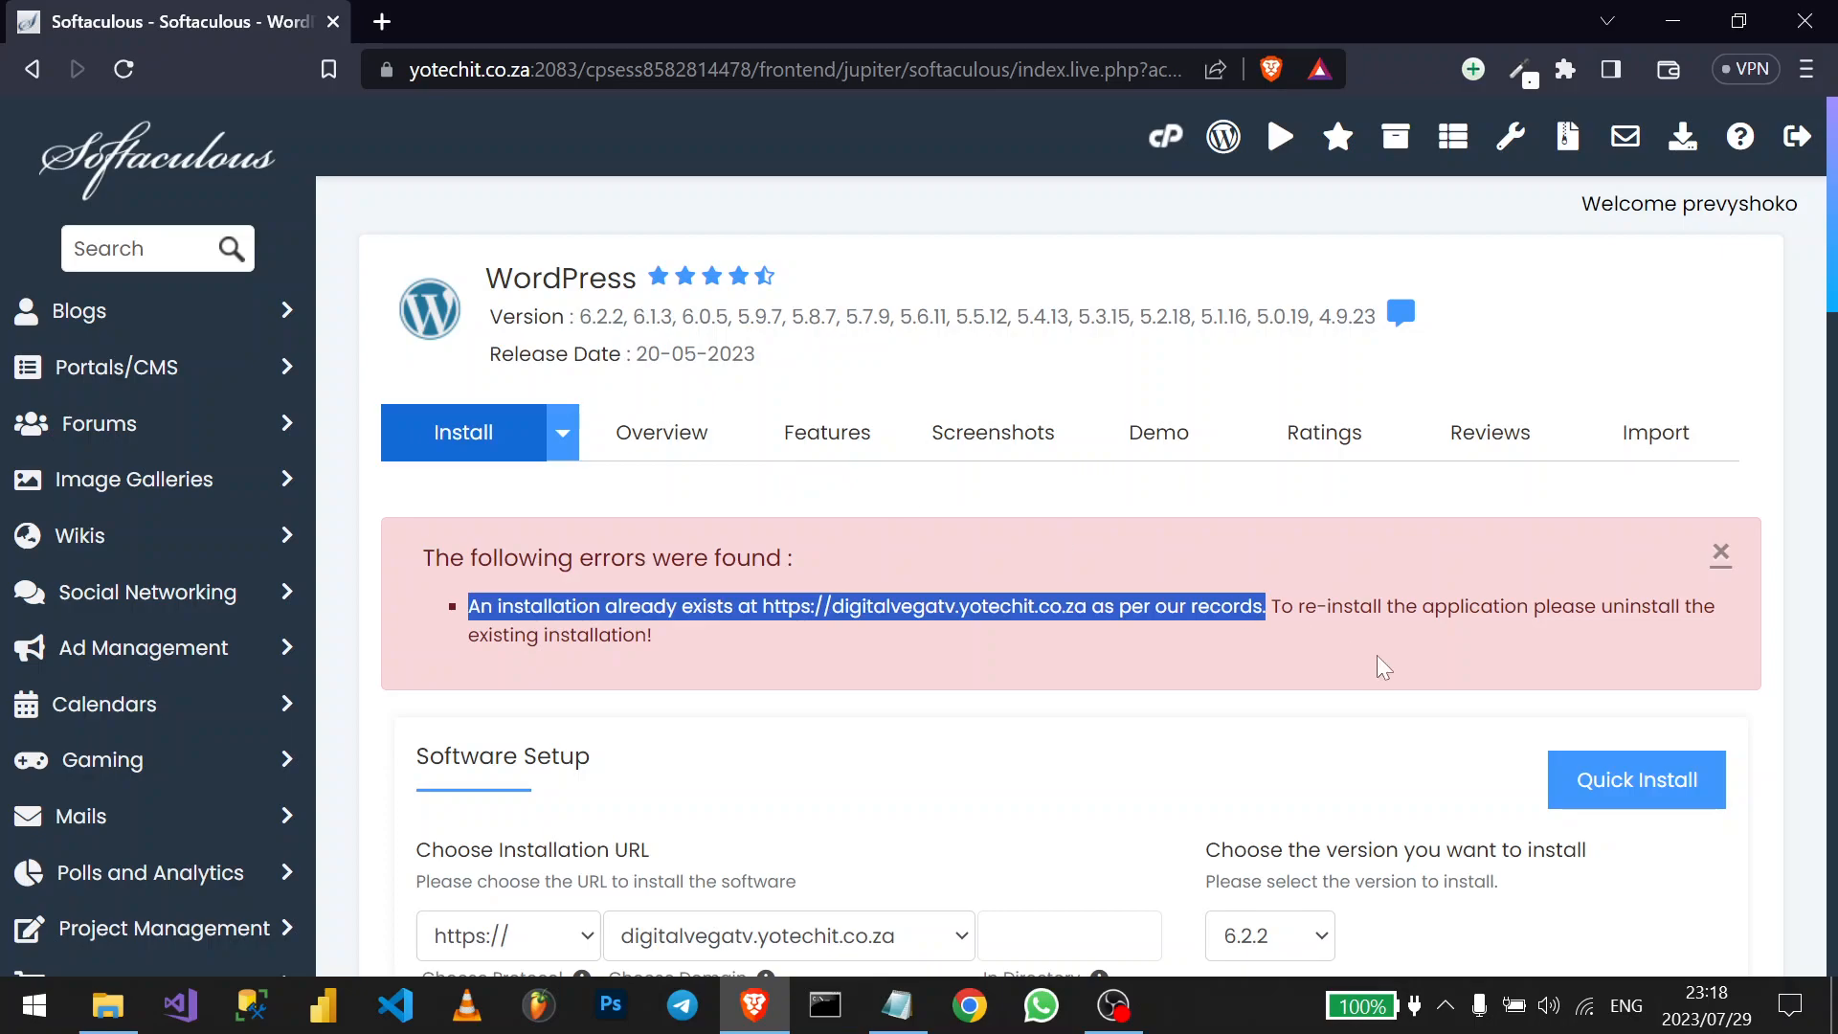
drag(1615, 606, 1674, 641)
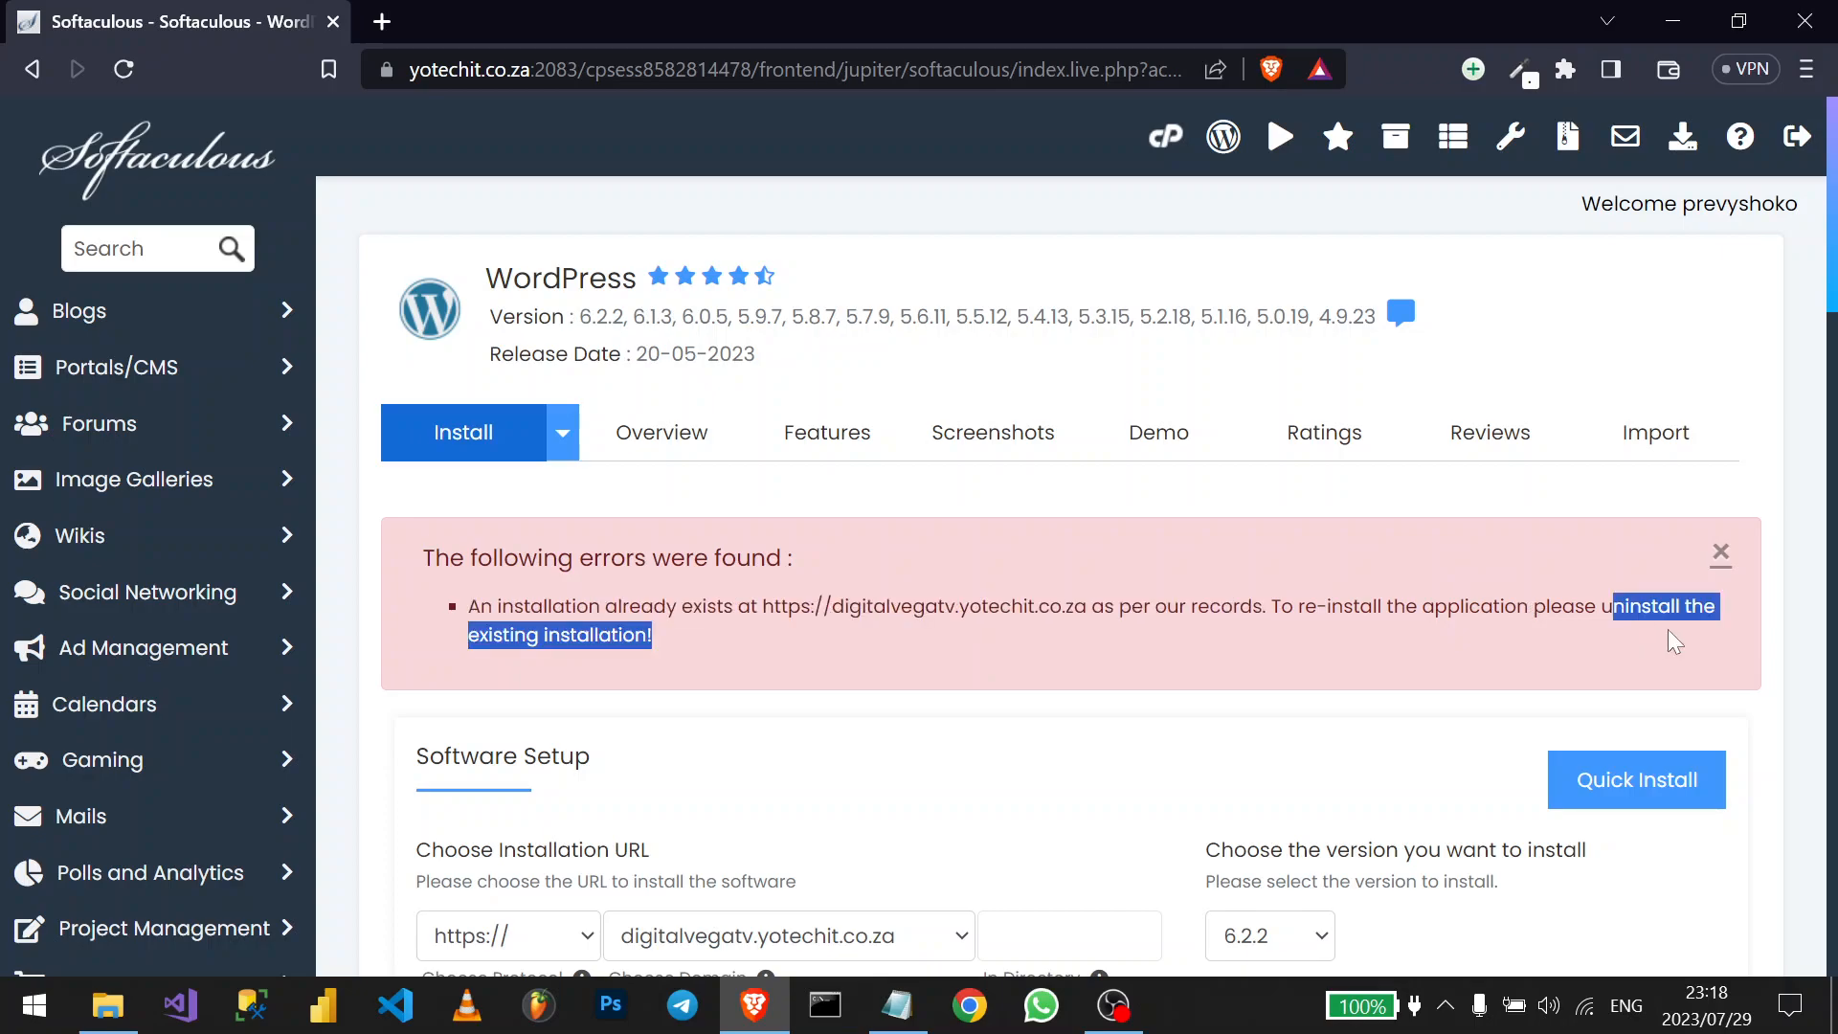
- Find the digitalvegatv row under All Installations and open its Remove page
click(29, 71)
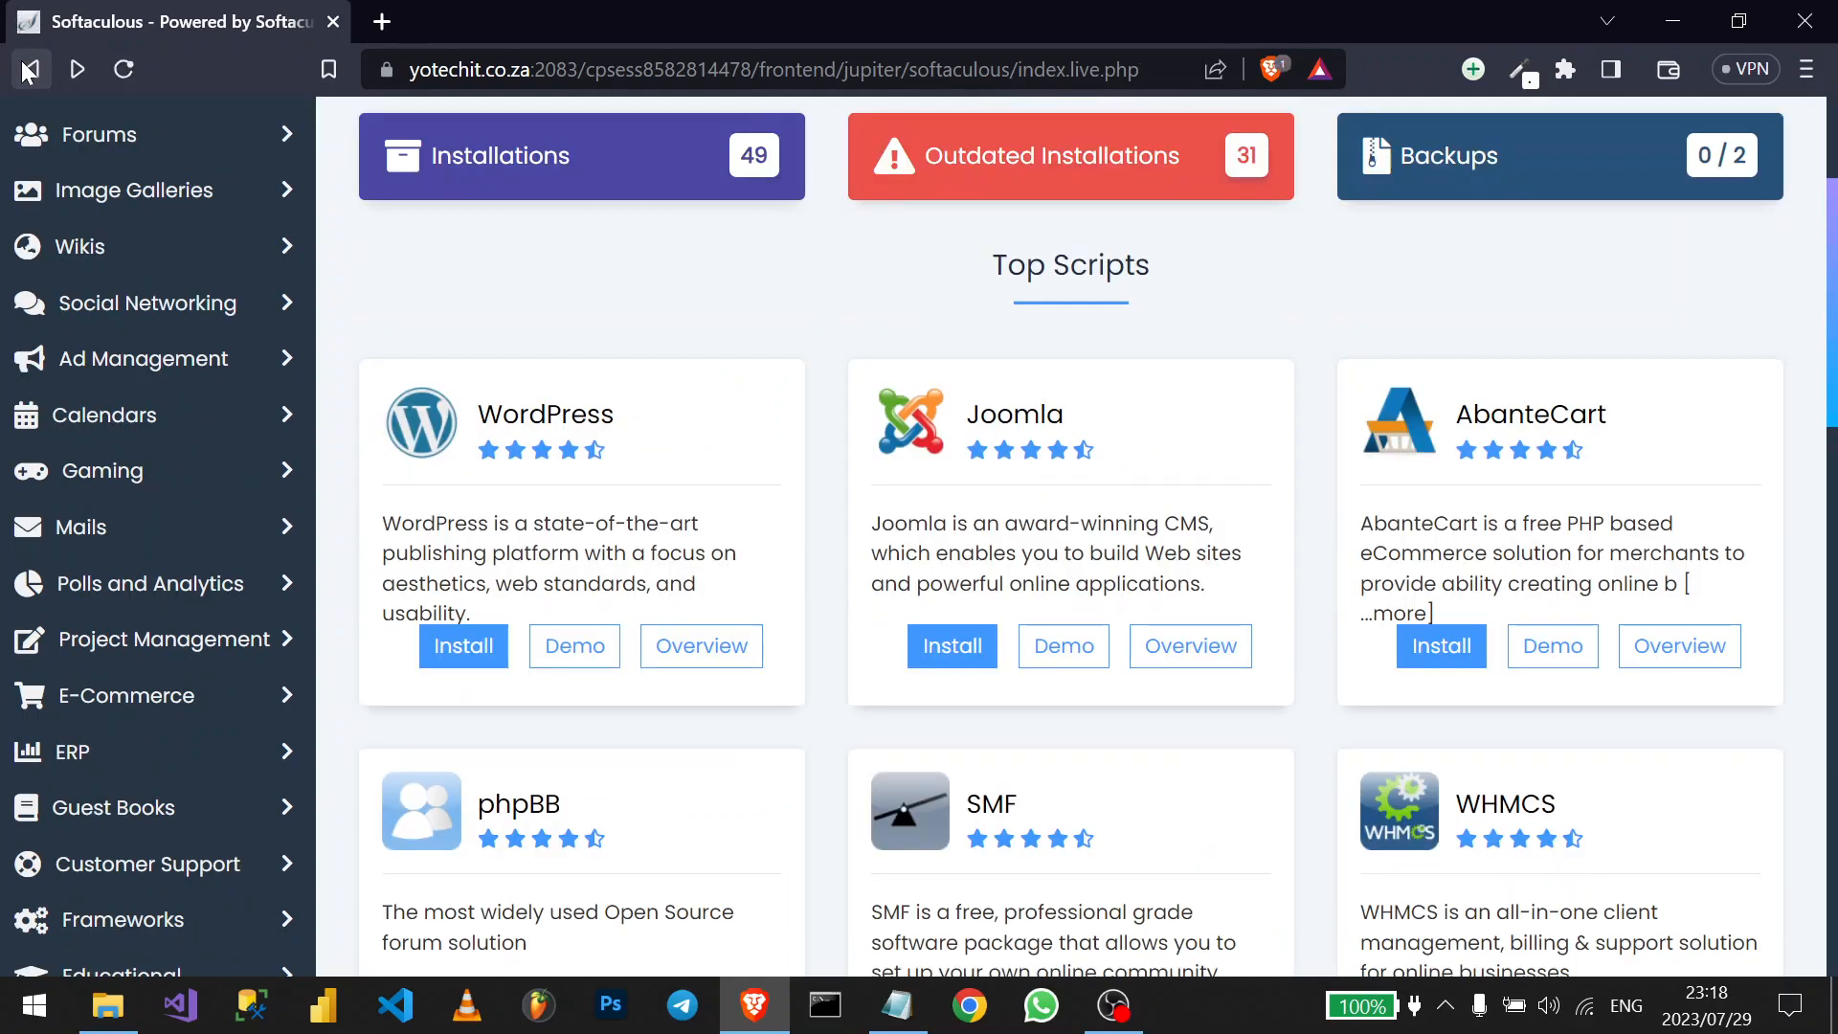
click(615, 160)
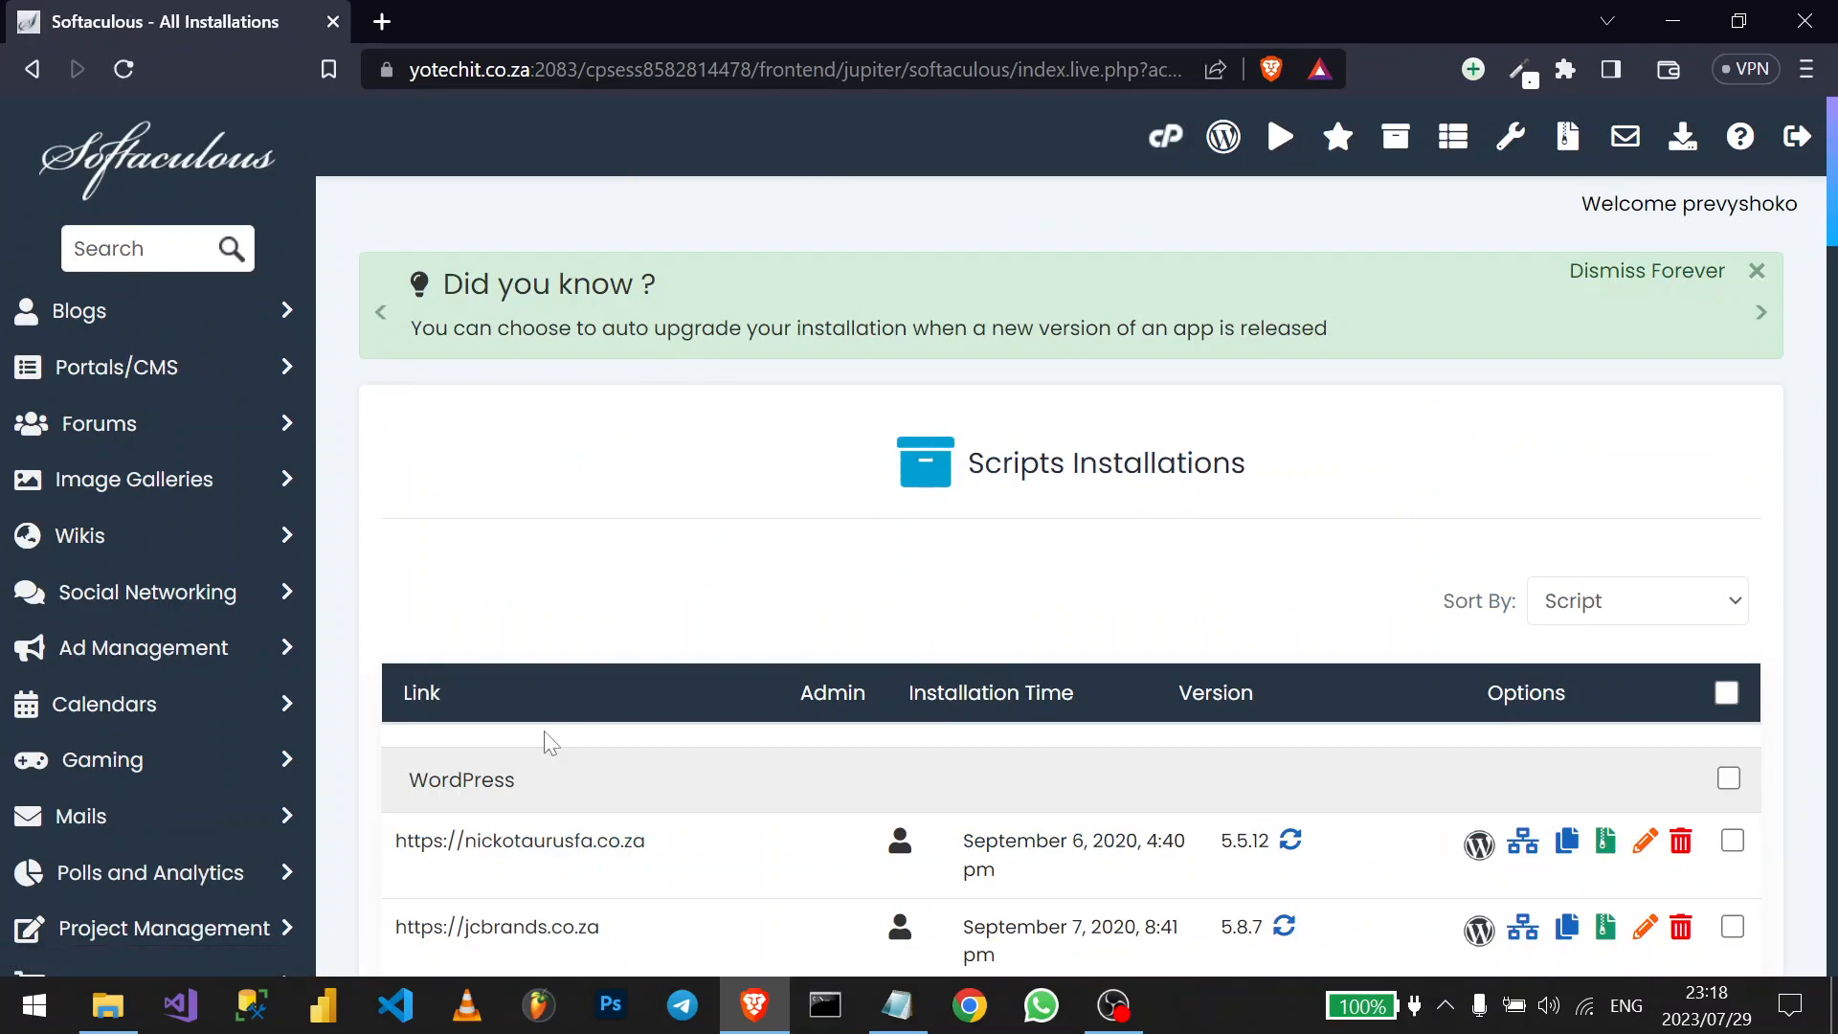
scroll(562, 721, down, 5)
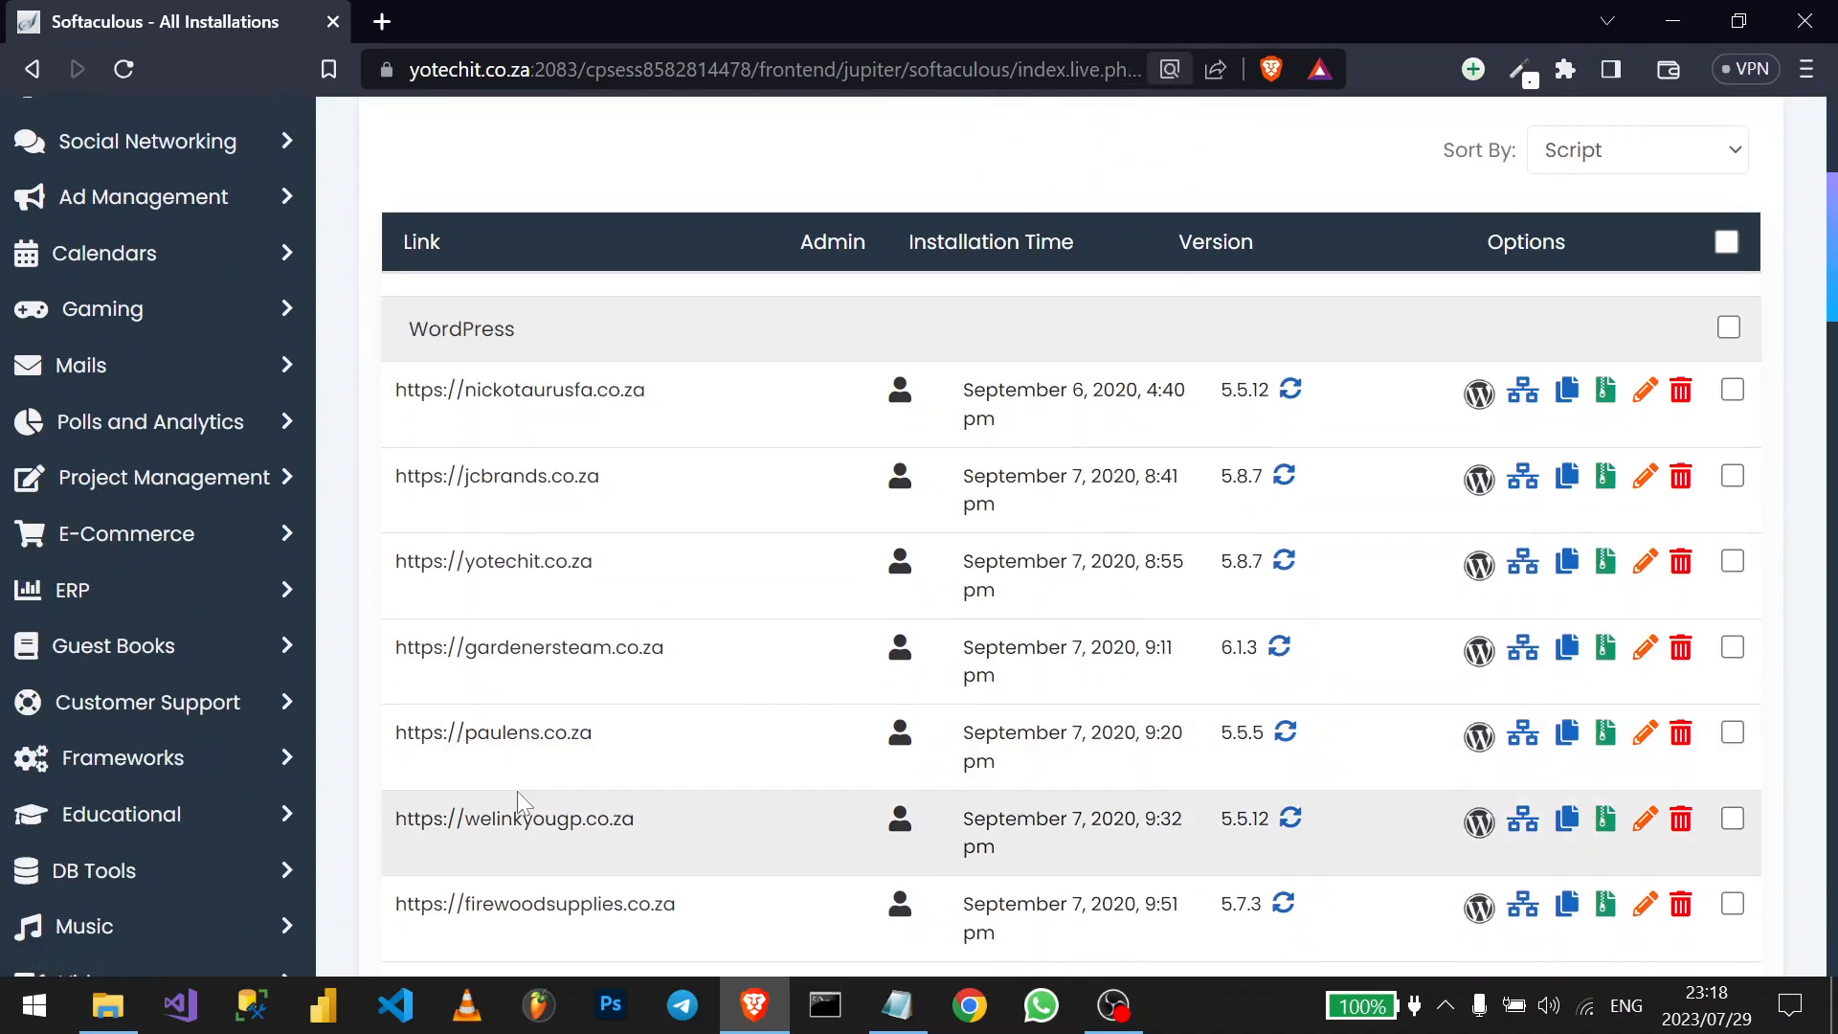
key(ctrl+f)
text(di)
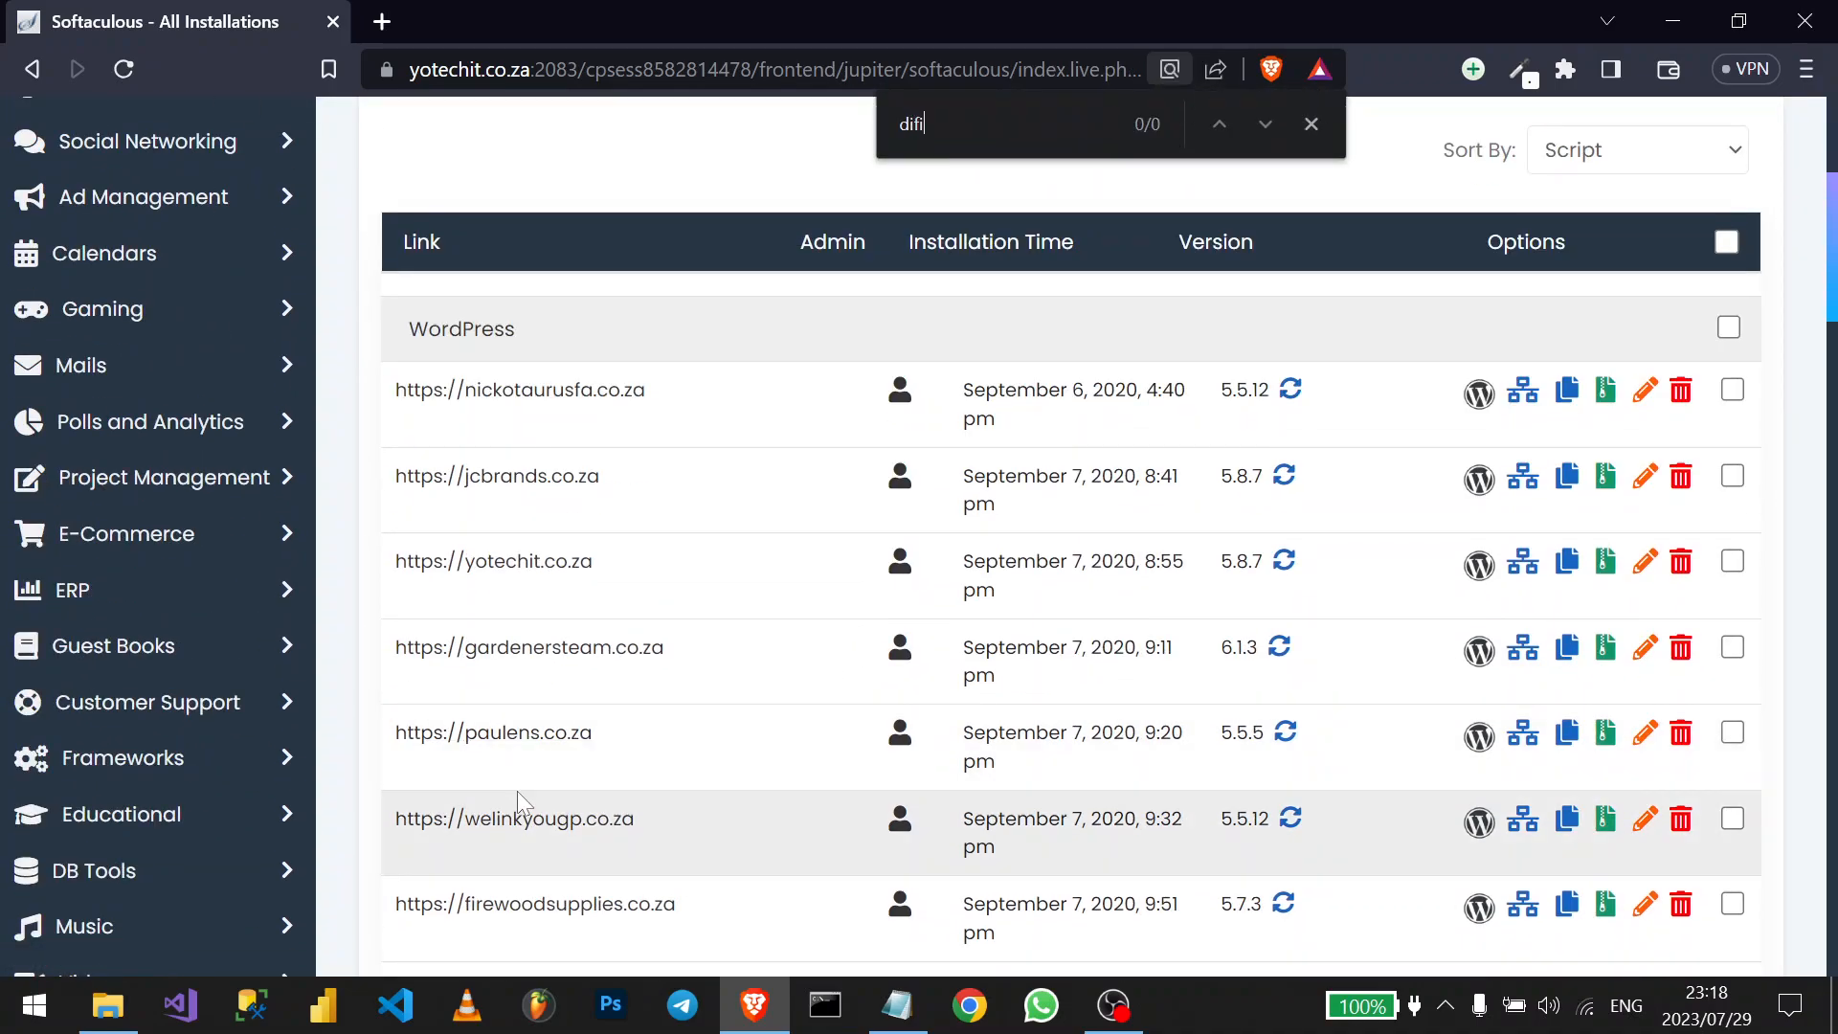
text(gi)
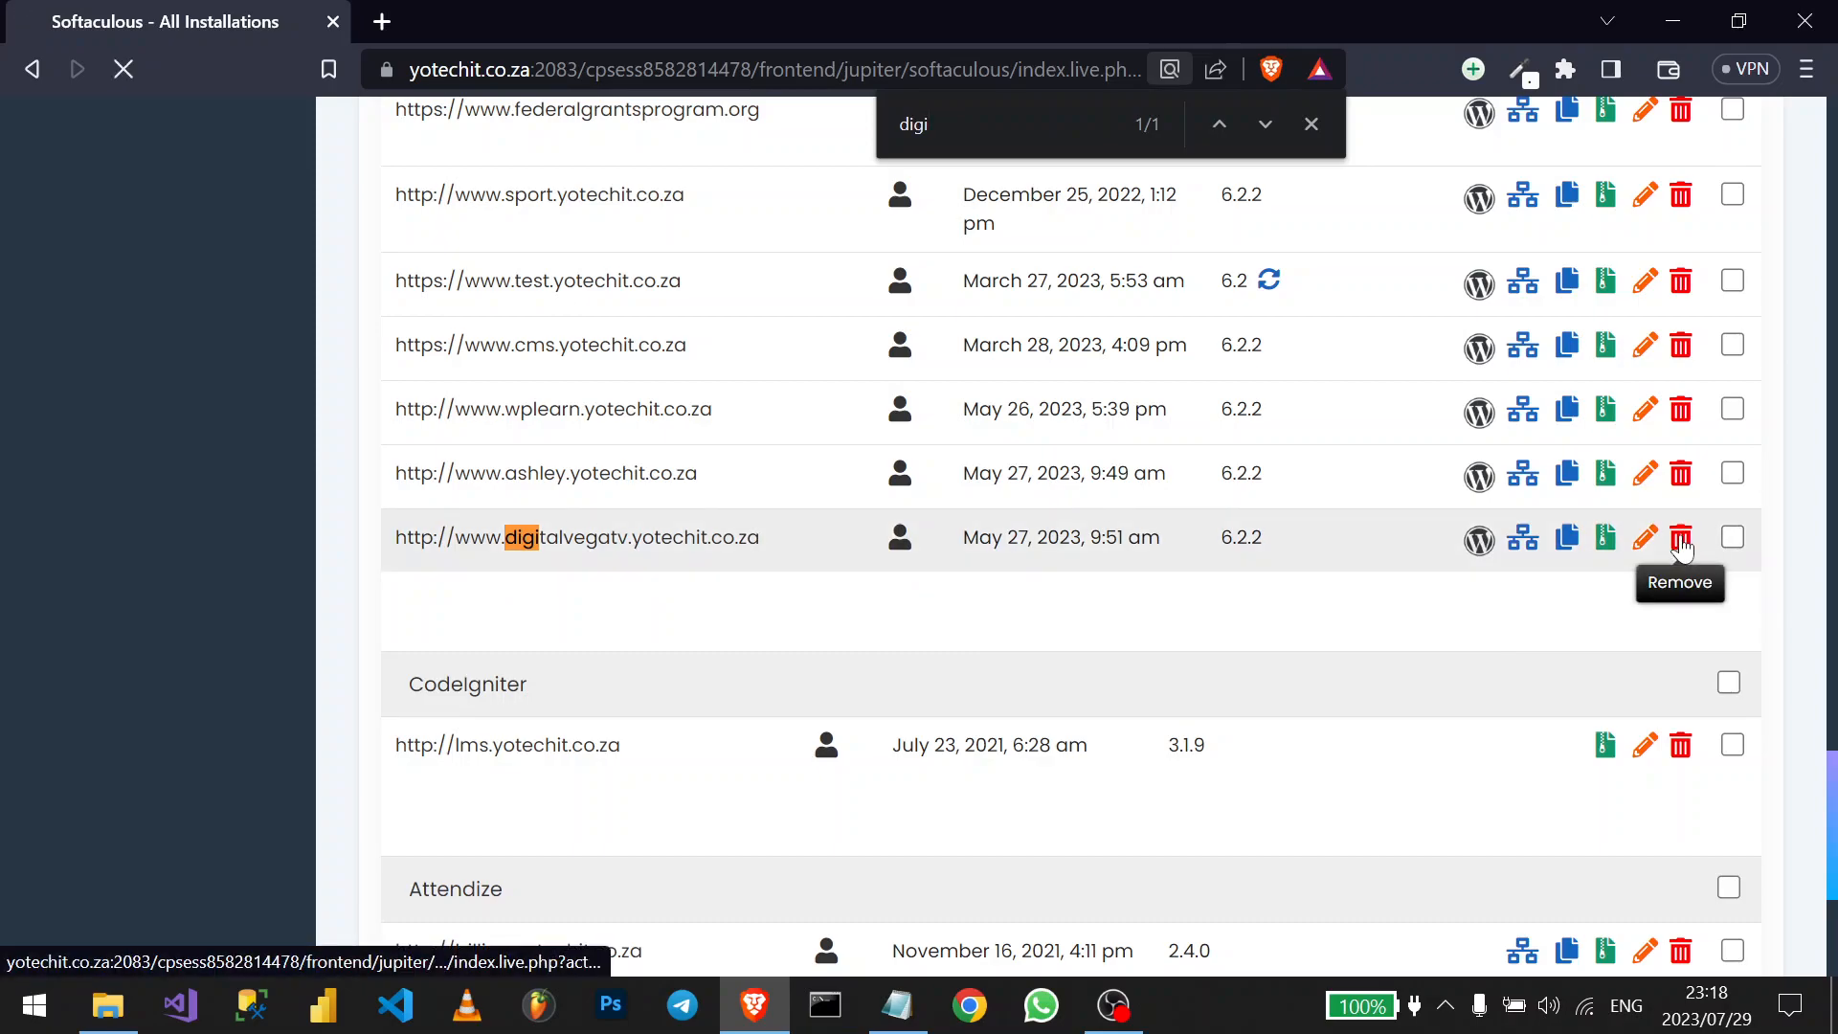
click(1682, 542)
scroll(900, 617, down, 4)
- Submit and confirm removal of the digitalvegatv WordPress installation with its directory and database
scroll(766, 534, up, 3)
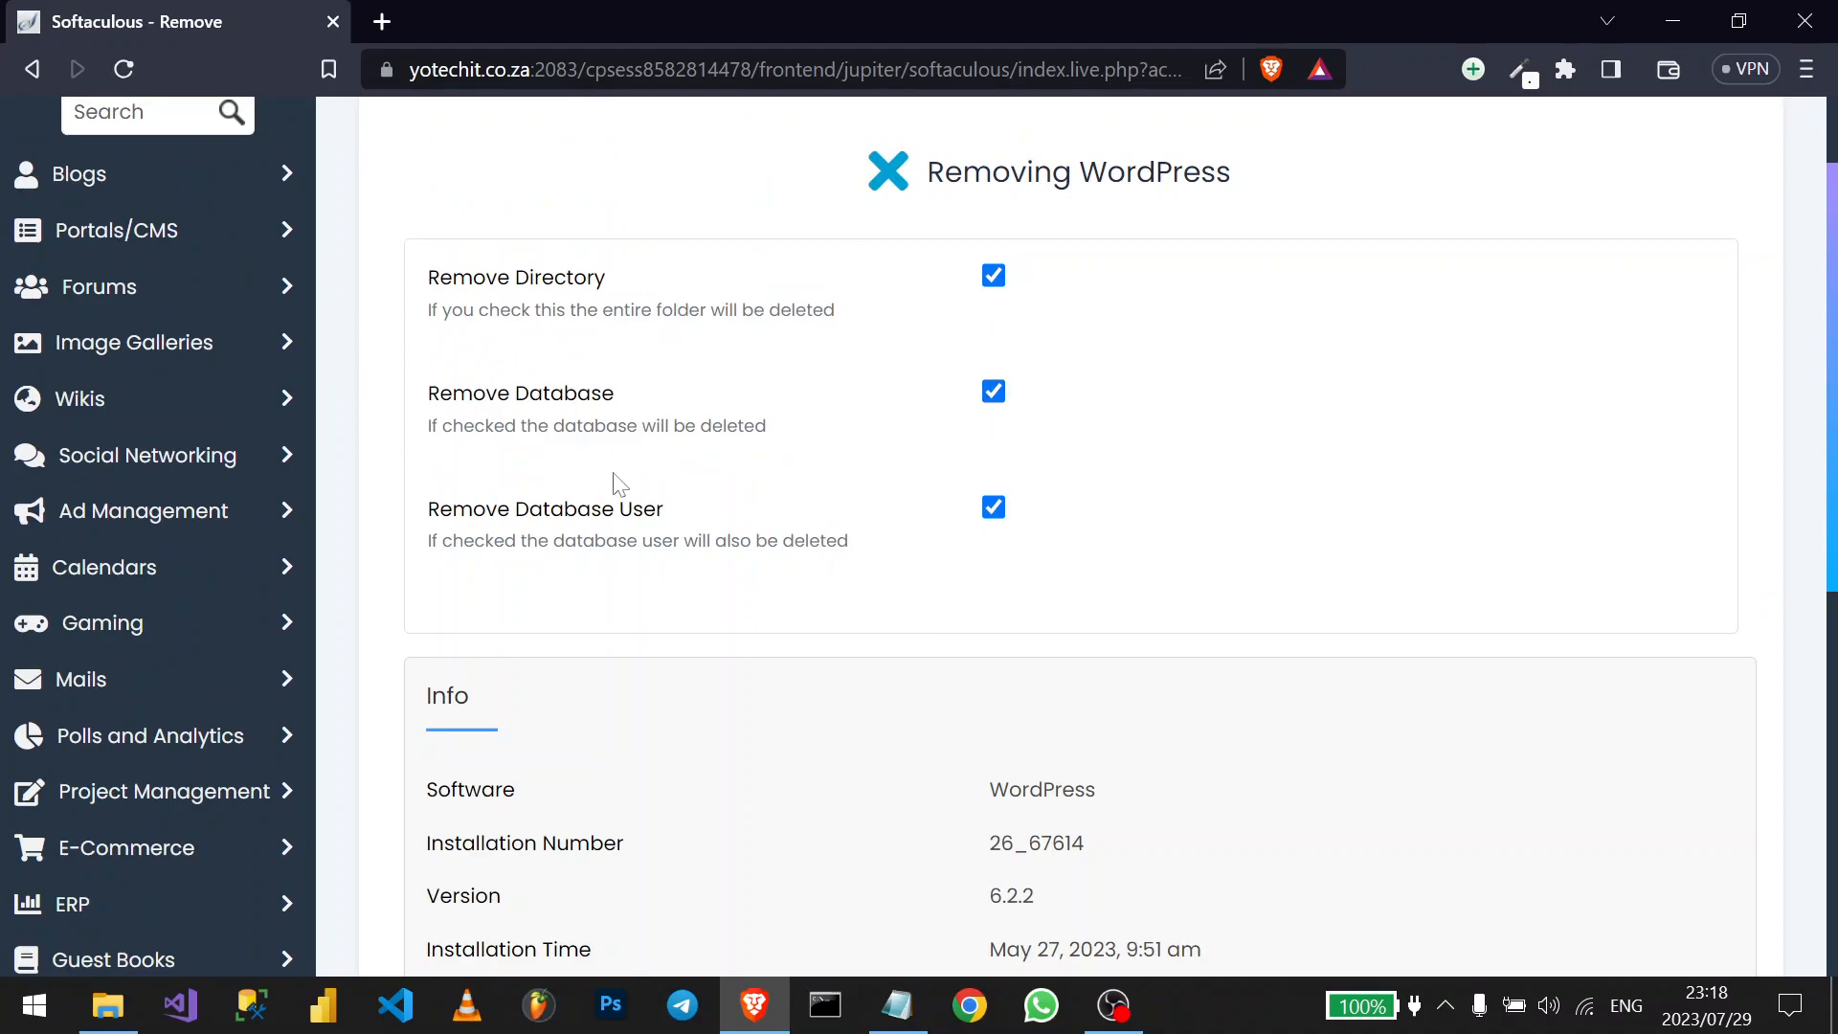
scroll(595, 592, down, 5)
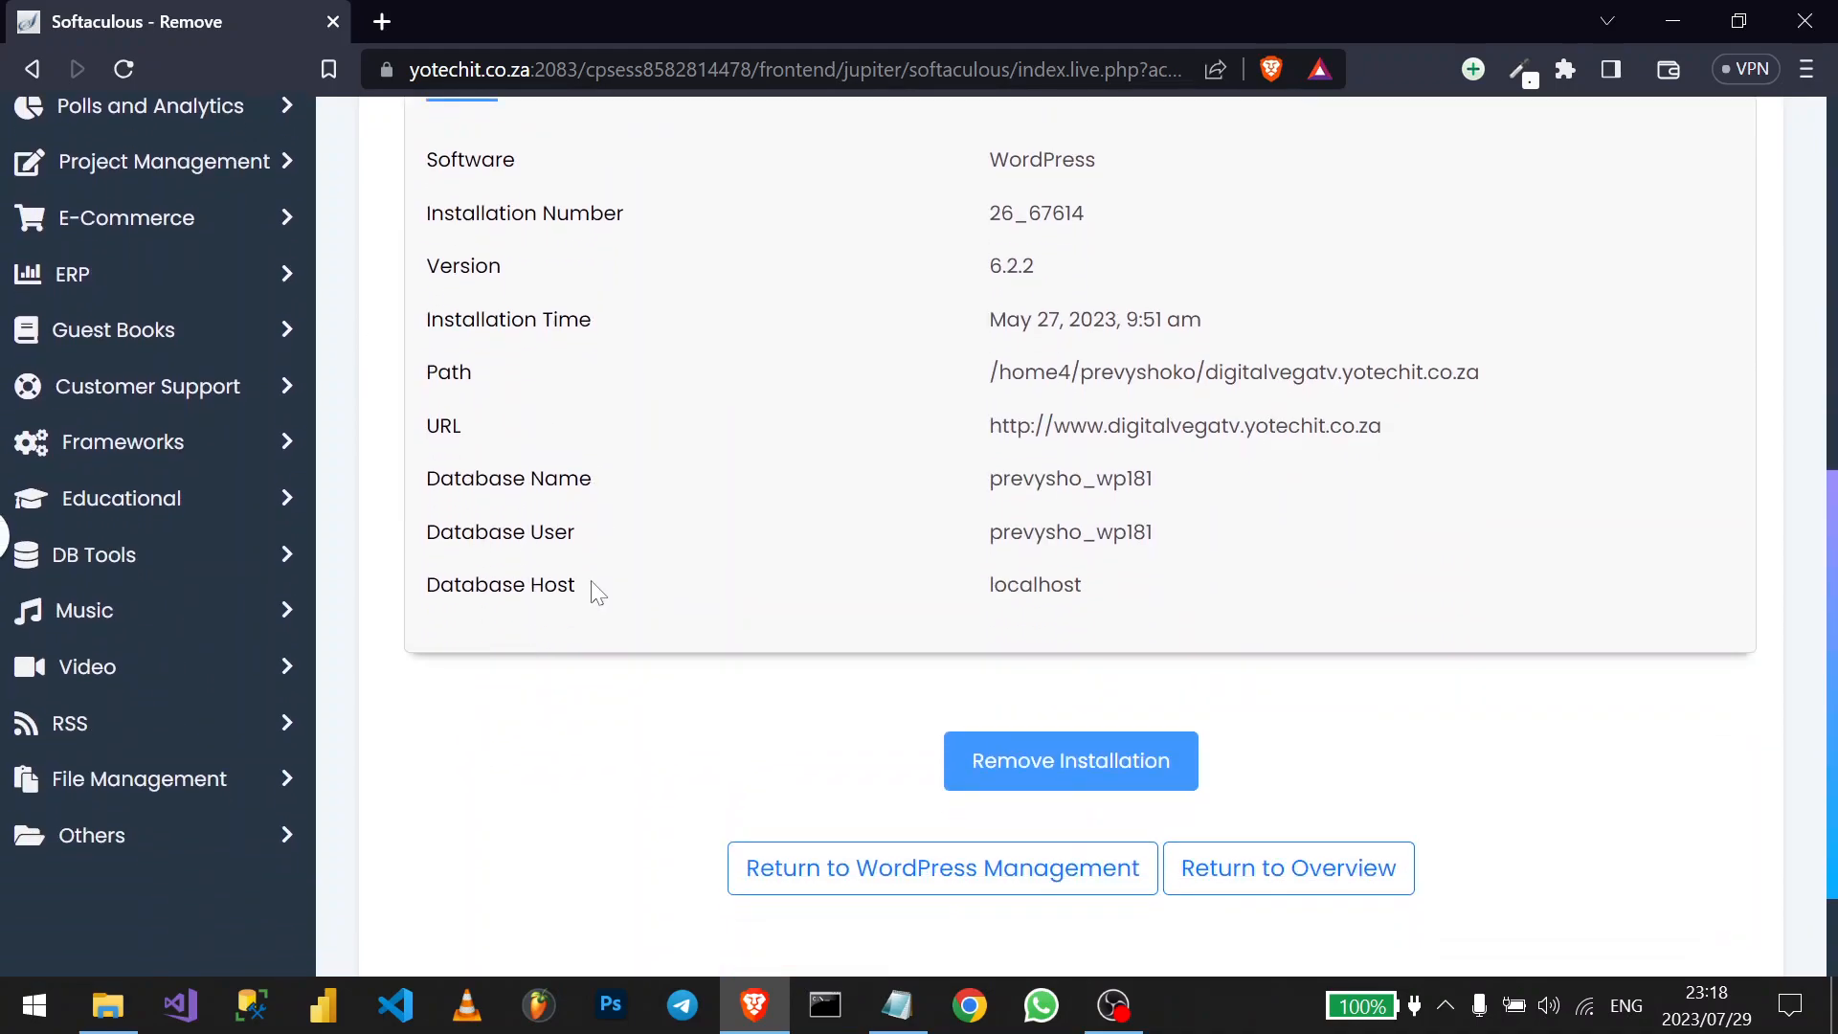
click(1023, 758)
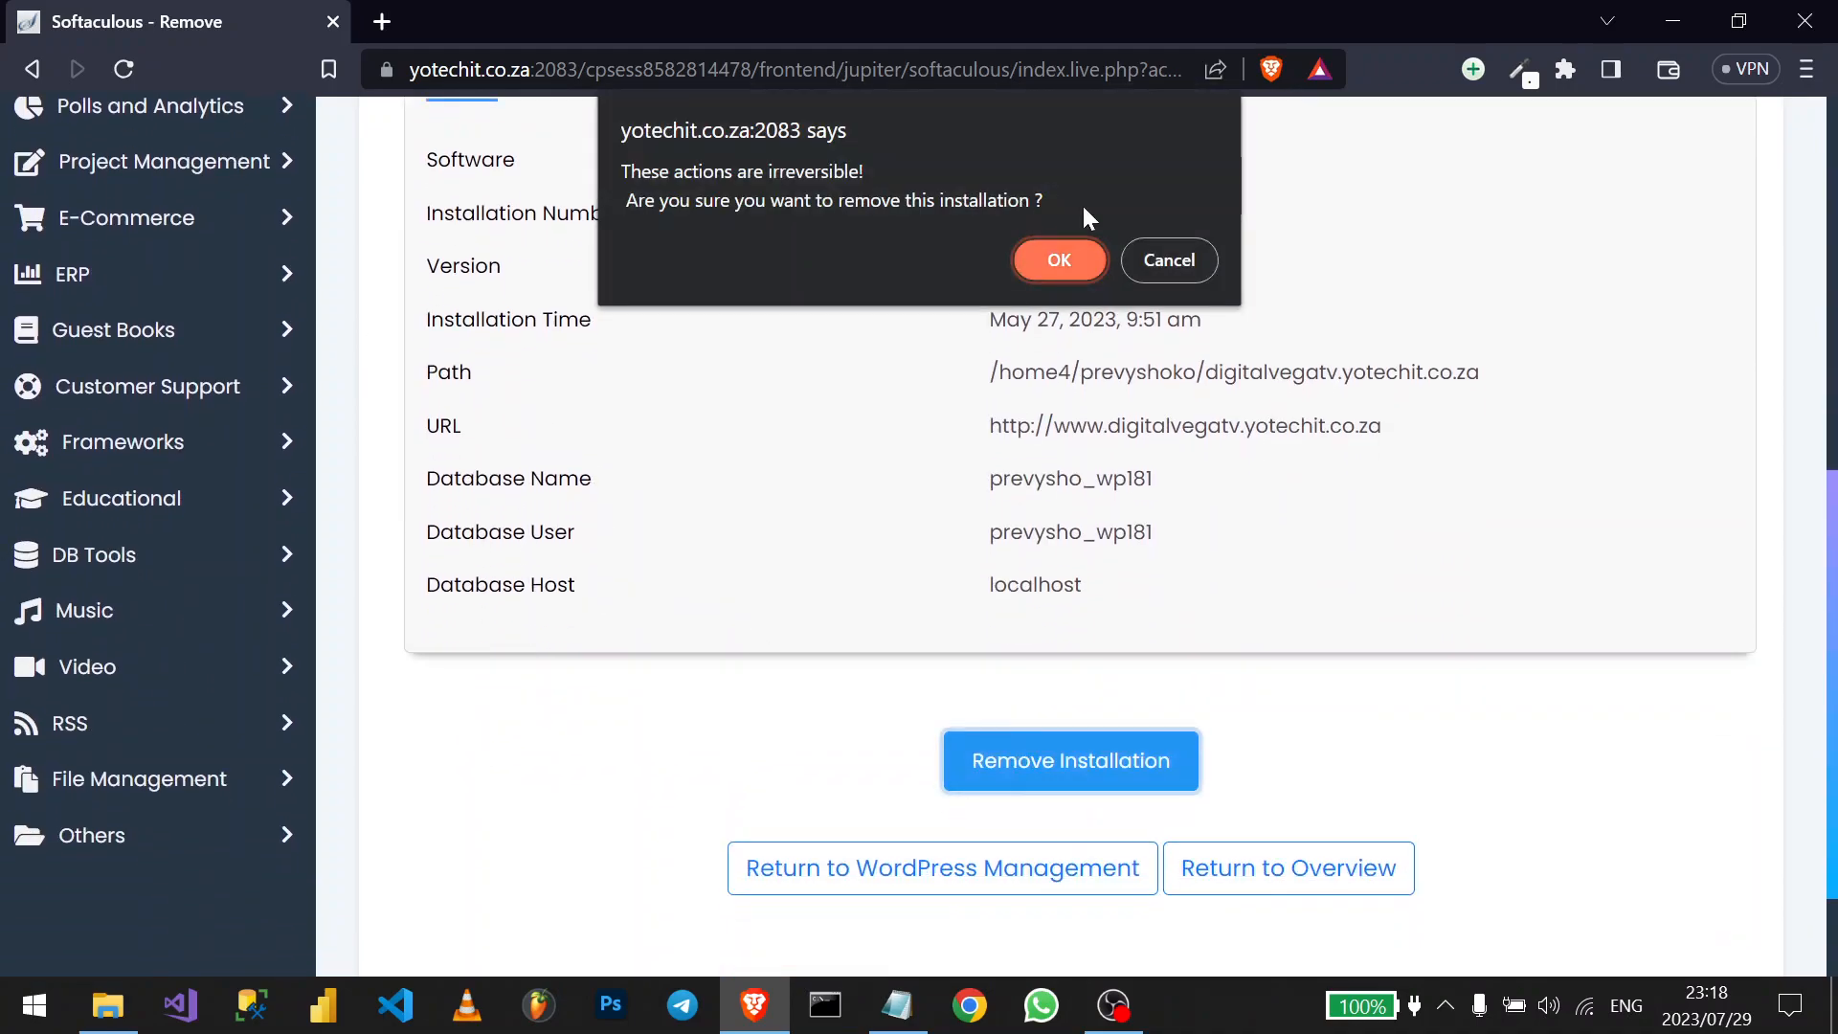
click(1057, 268)
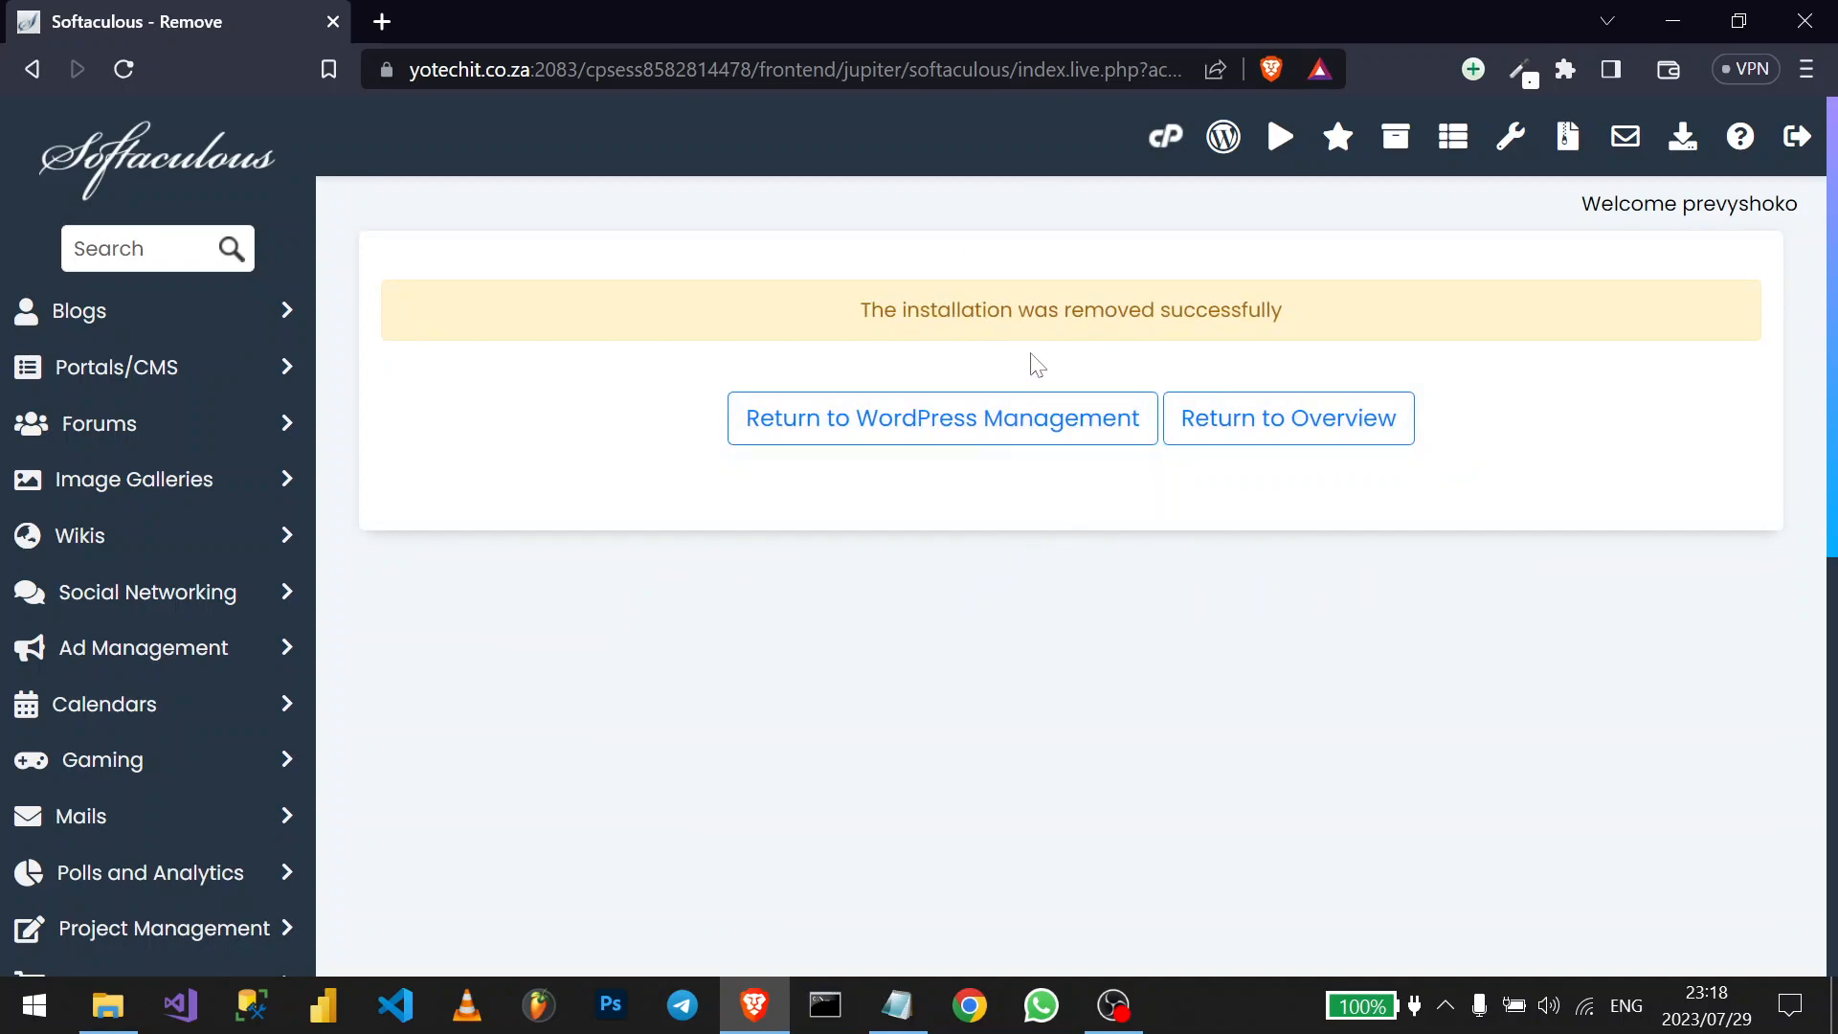
- Return to WordPress management, begin a new install, and pick digitalvegatv.yotechit.co.za as domain
click(996, 433)
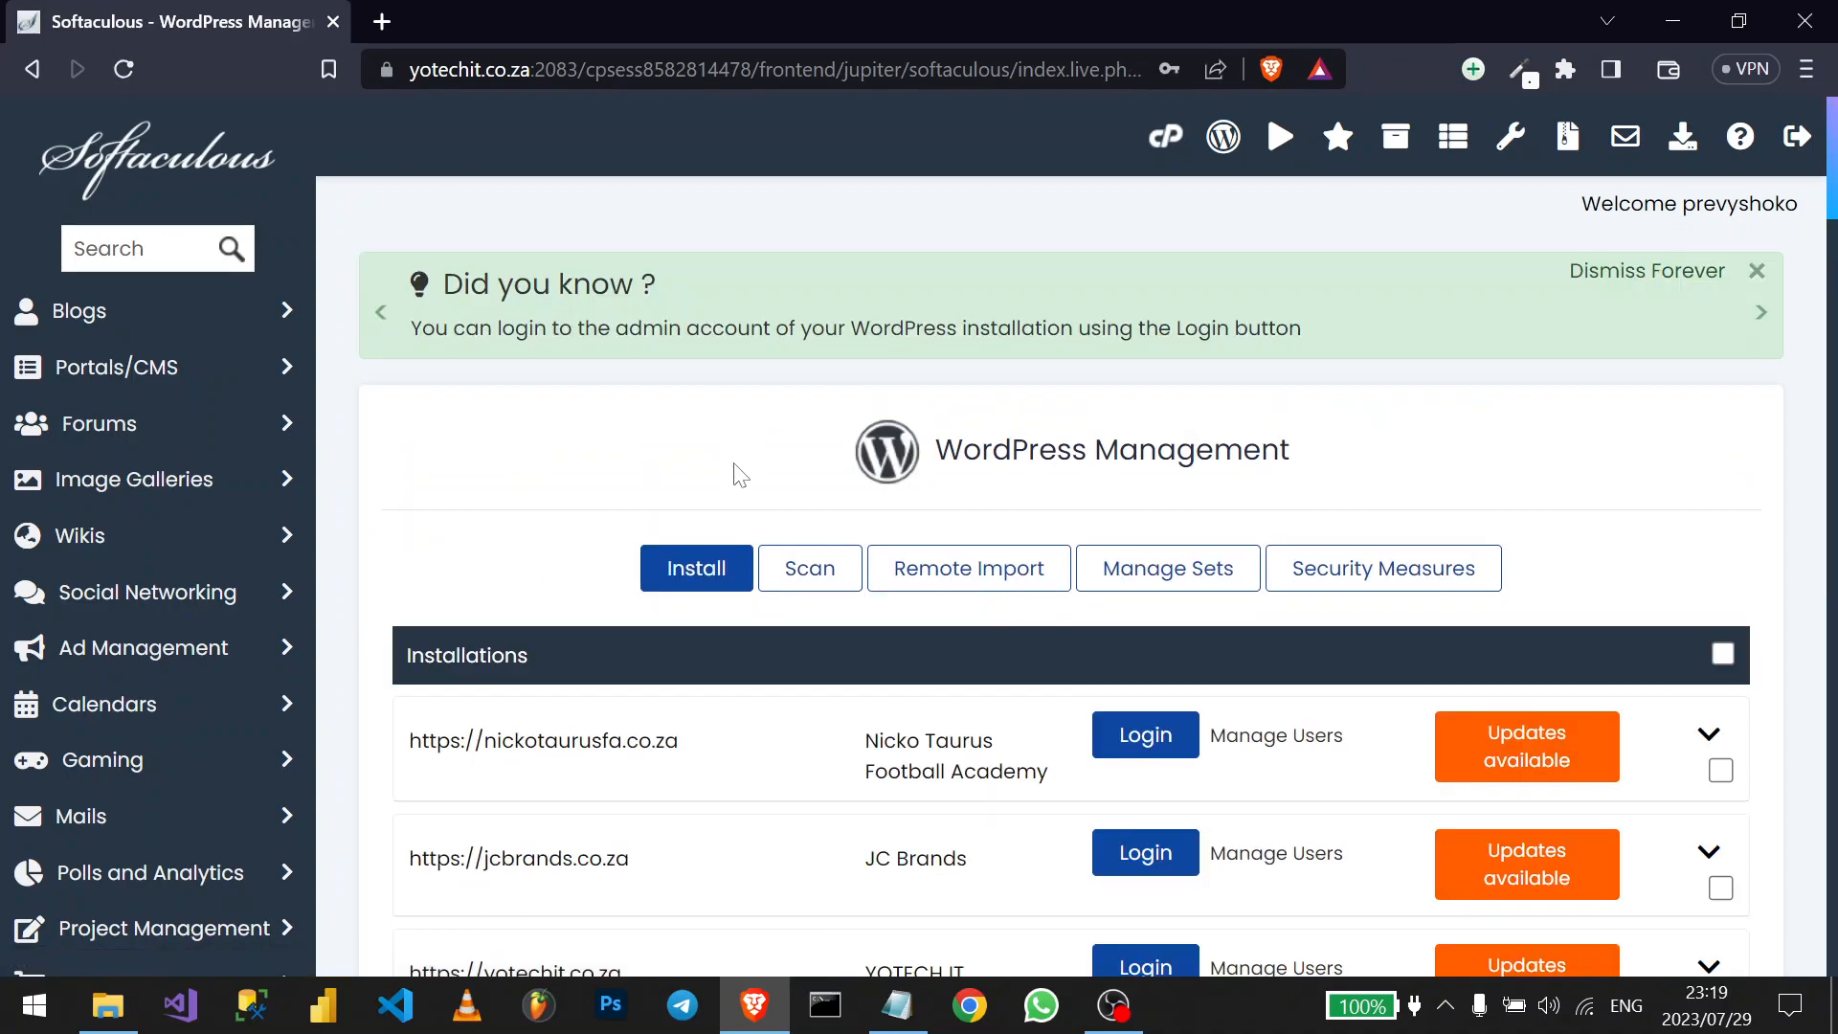
click(673, 586)
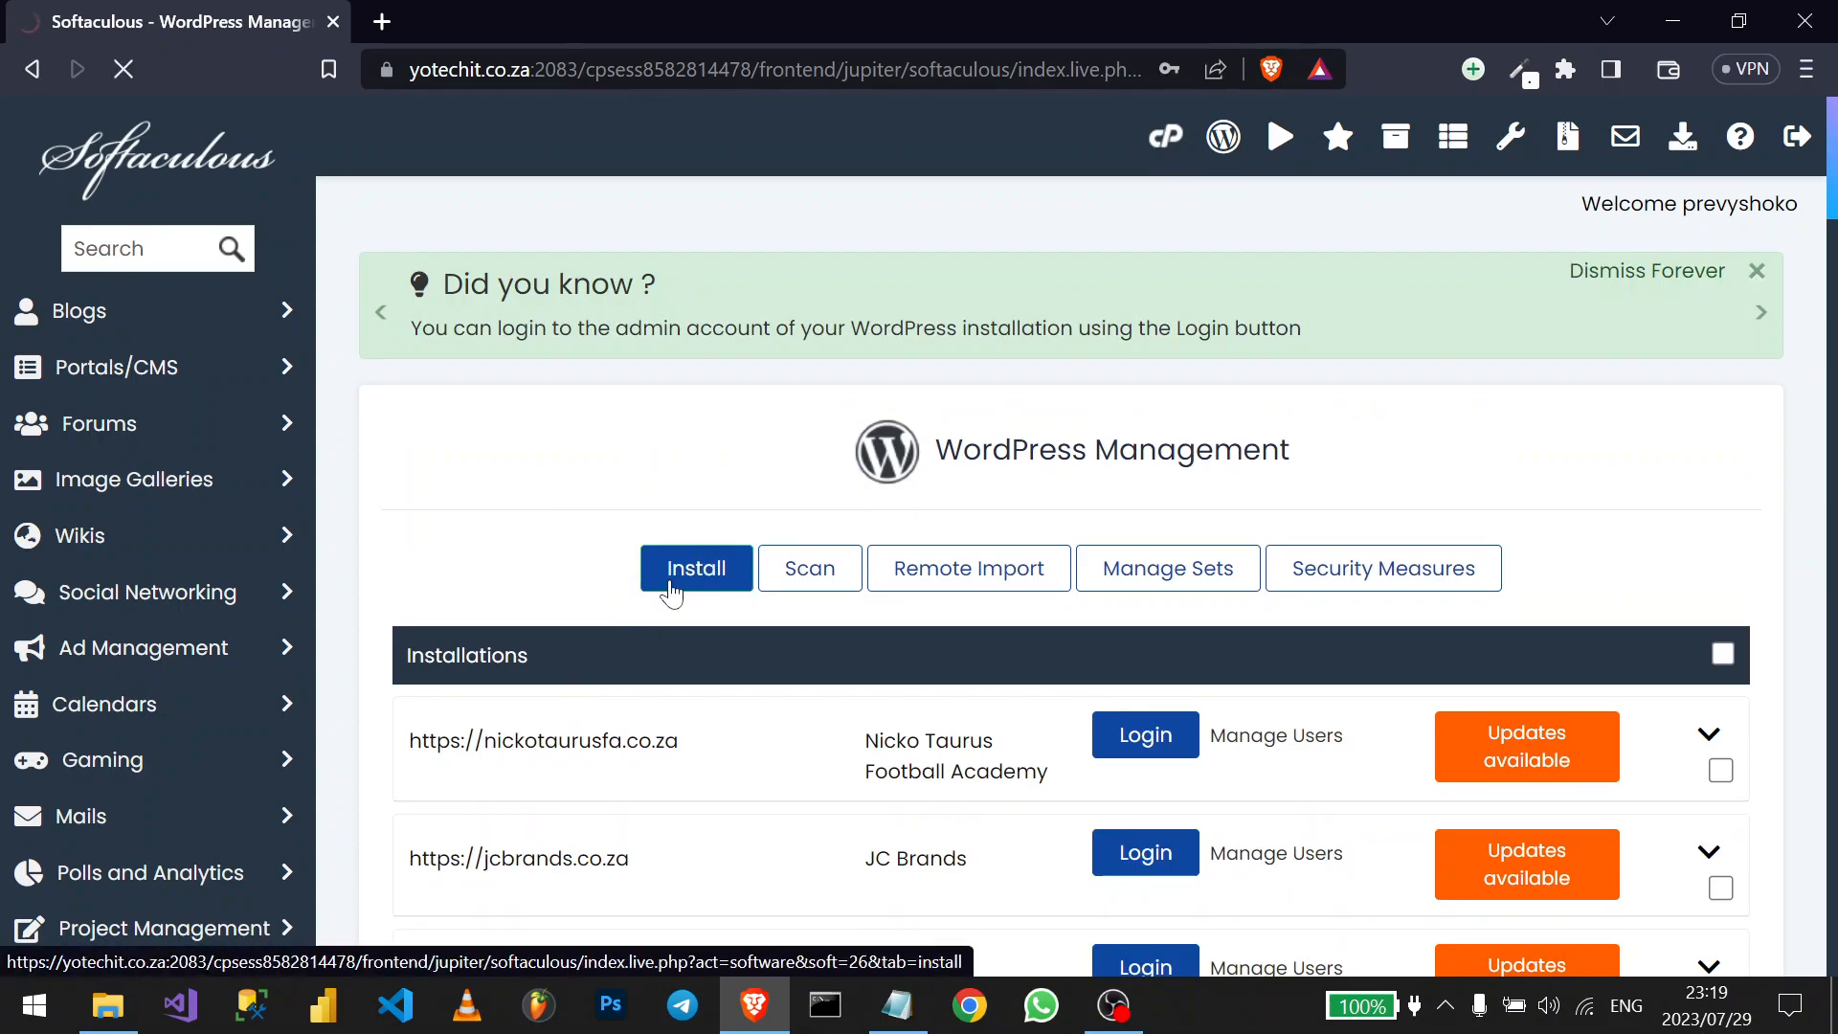
scroll(670, 591, down, 5)
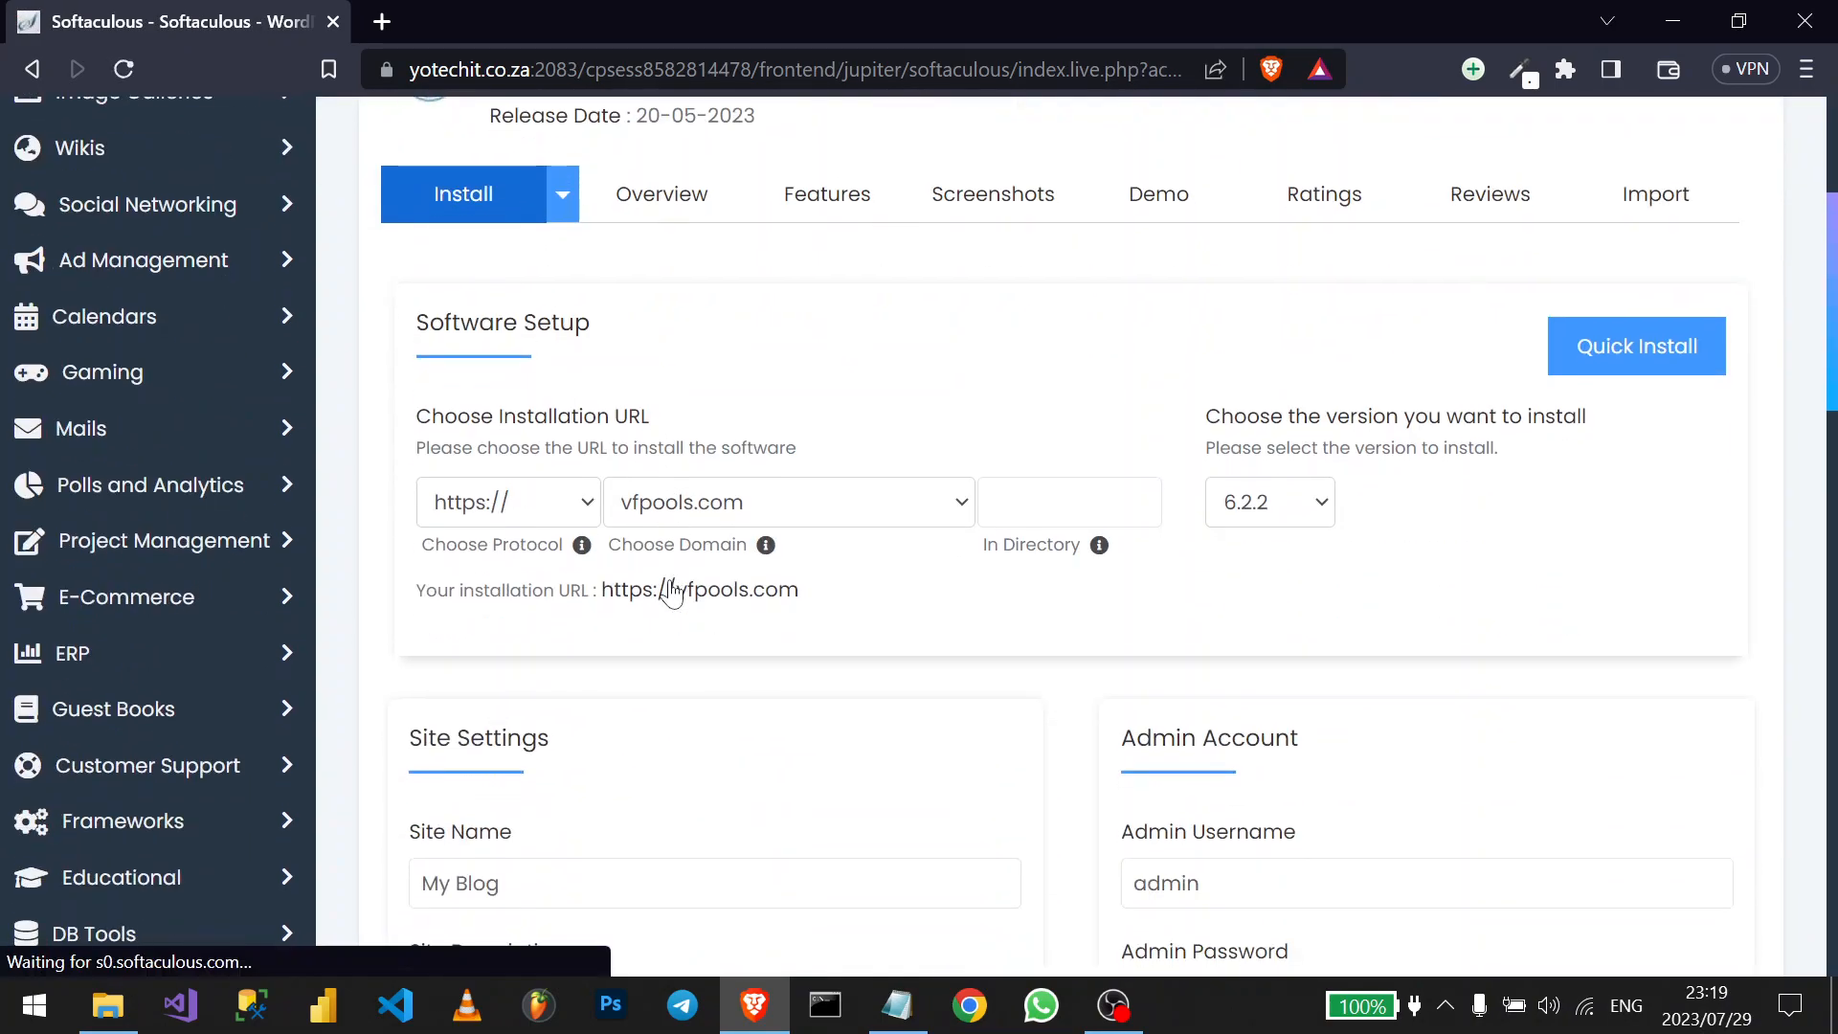
click(720, 505)
key(d)
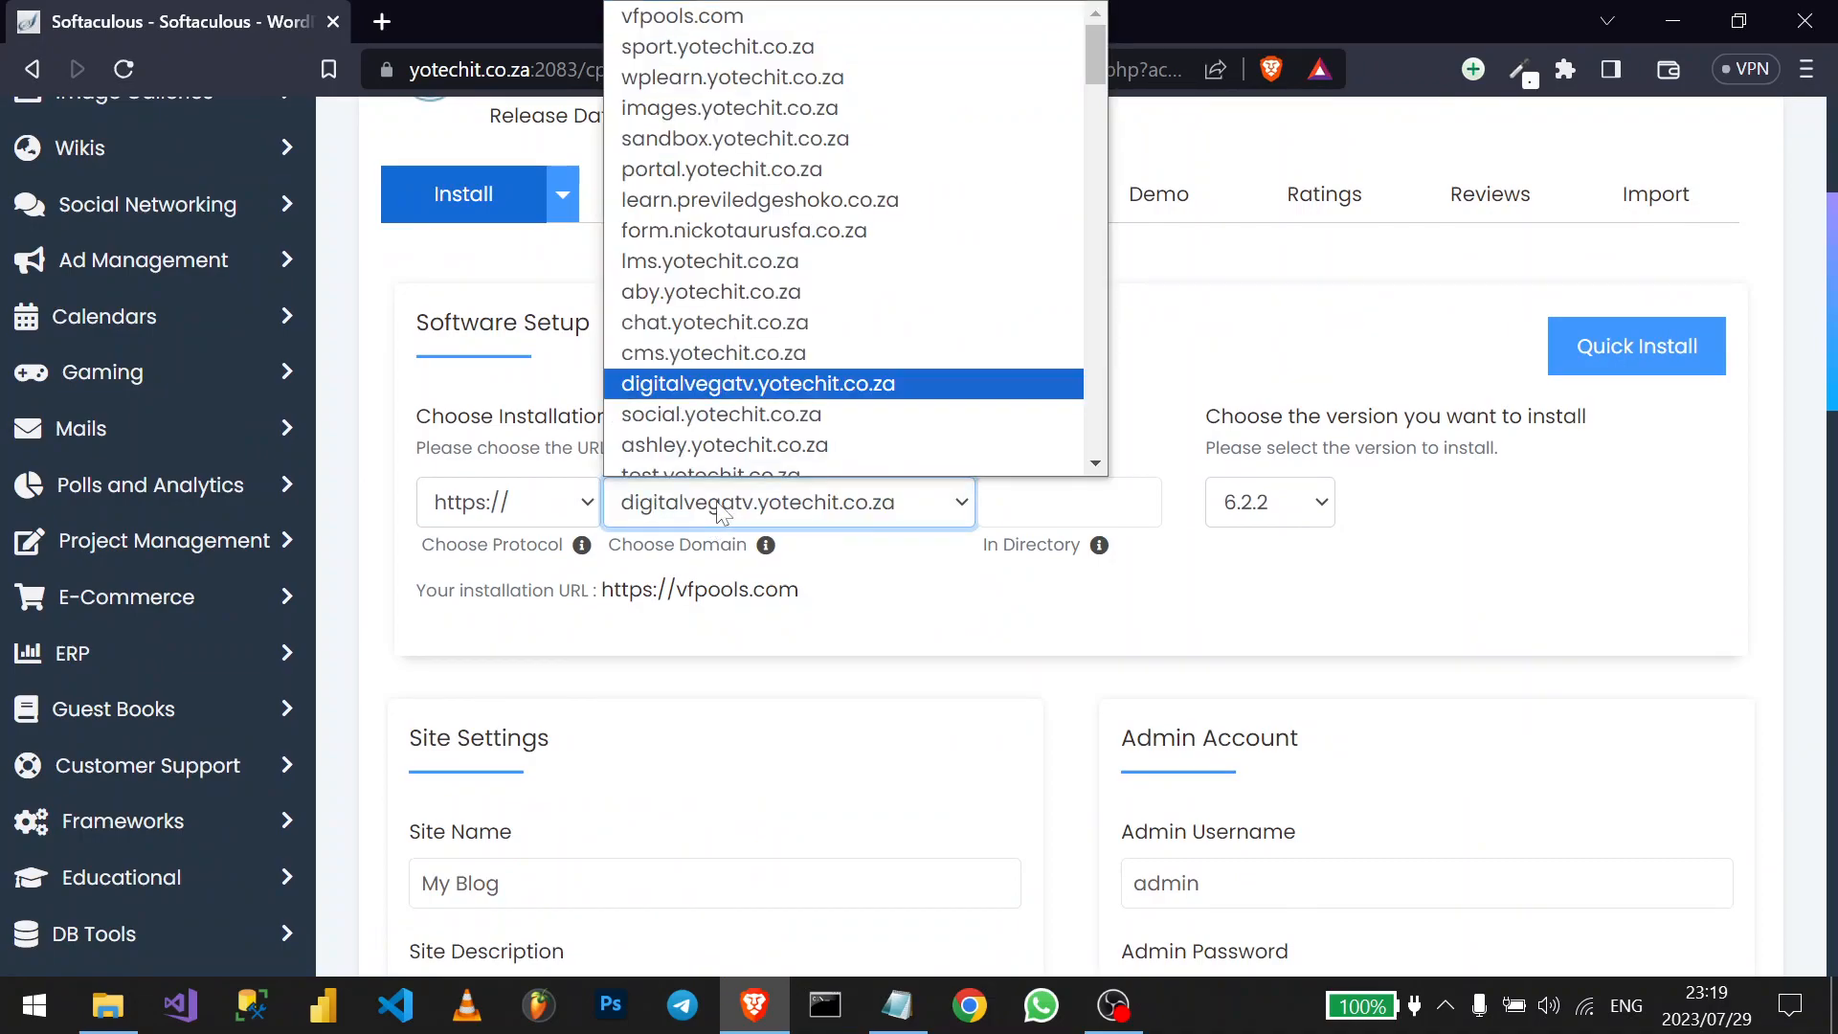
key(Return)
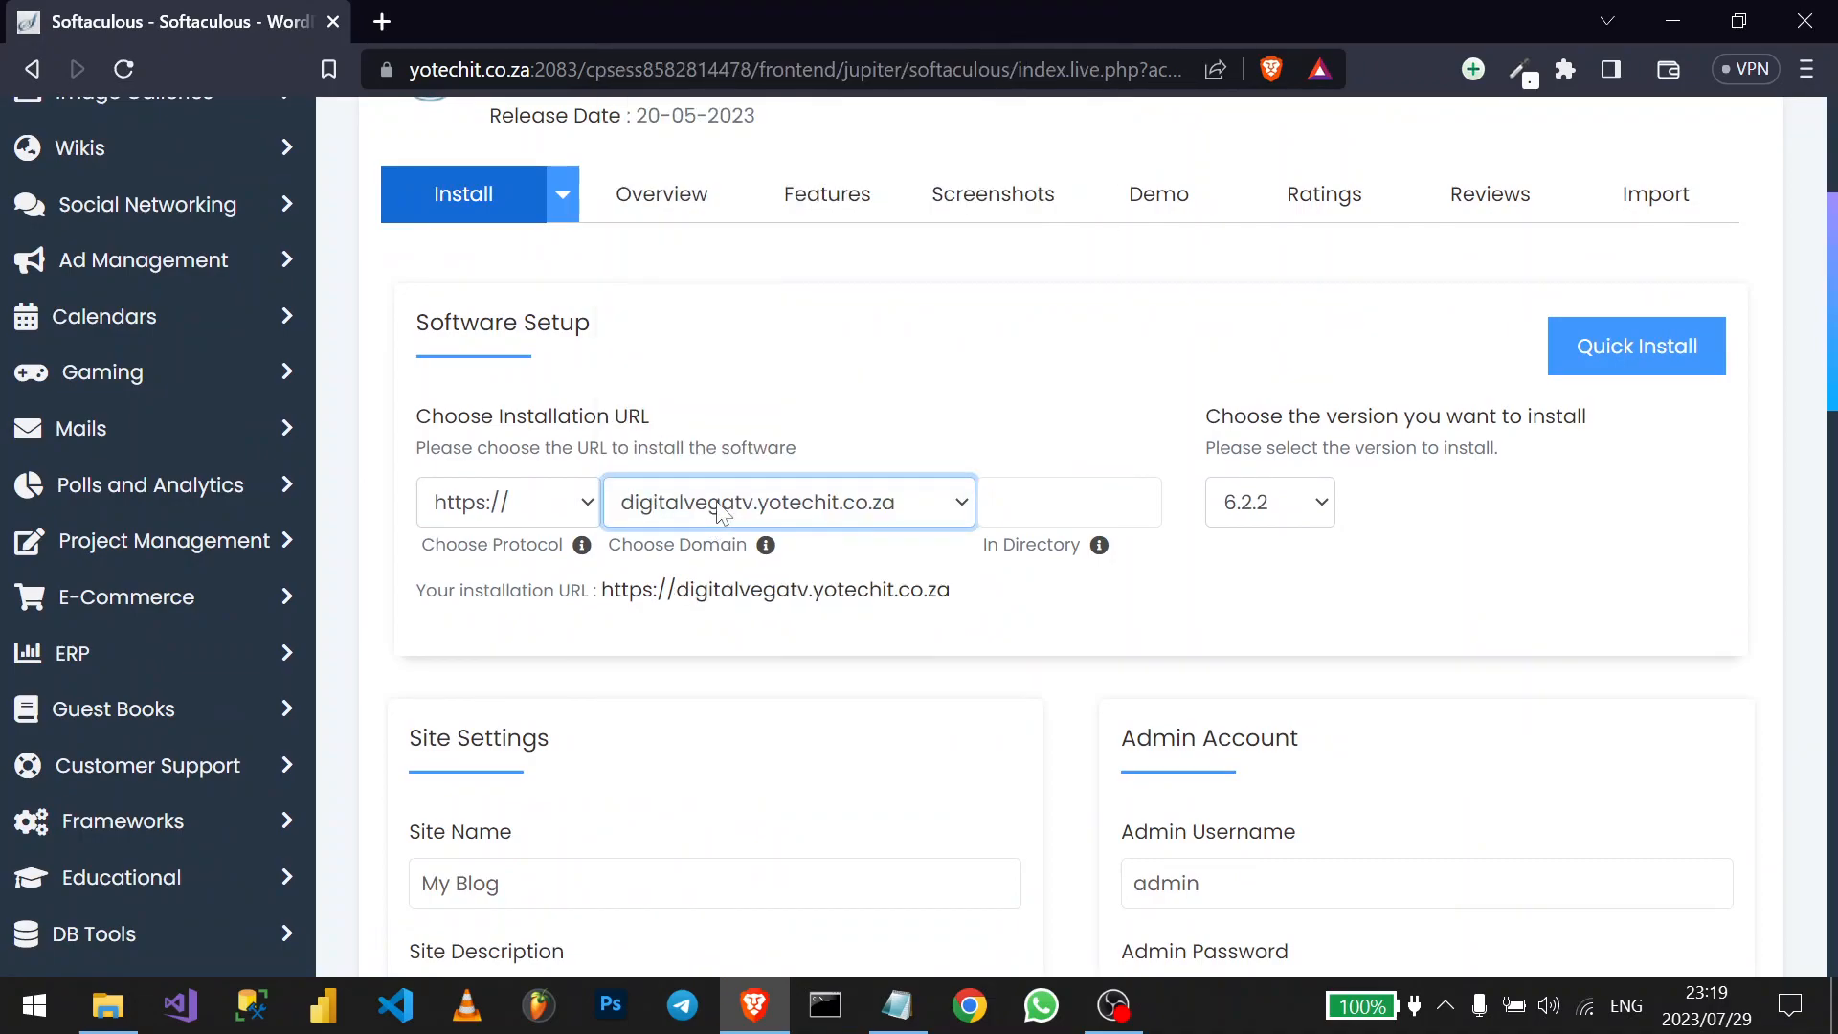
click(497, 517)
key(Up)
key(Down)
key(Return)
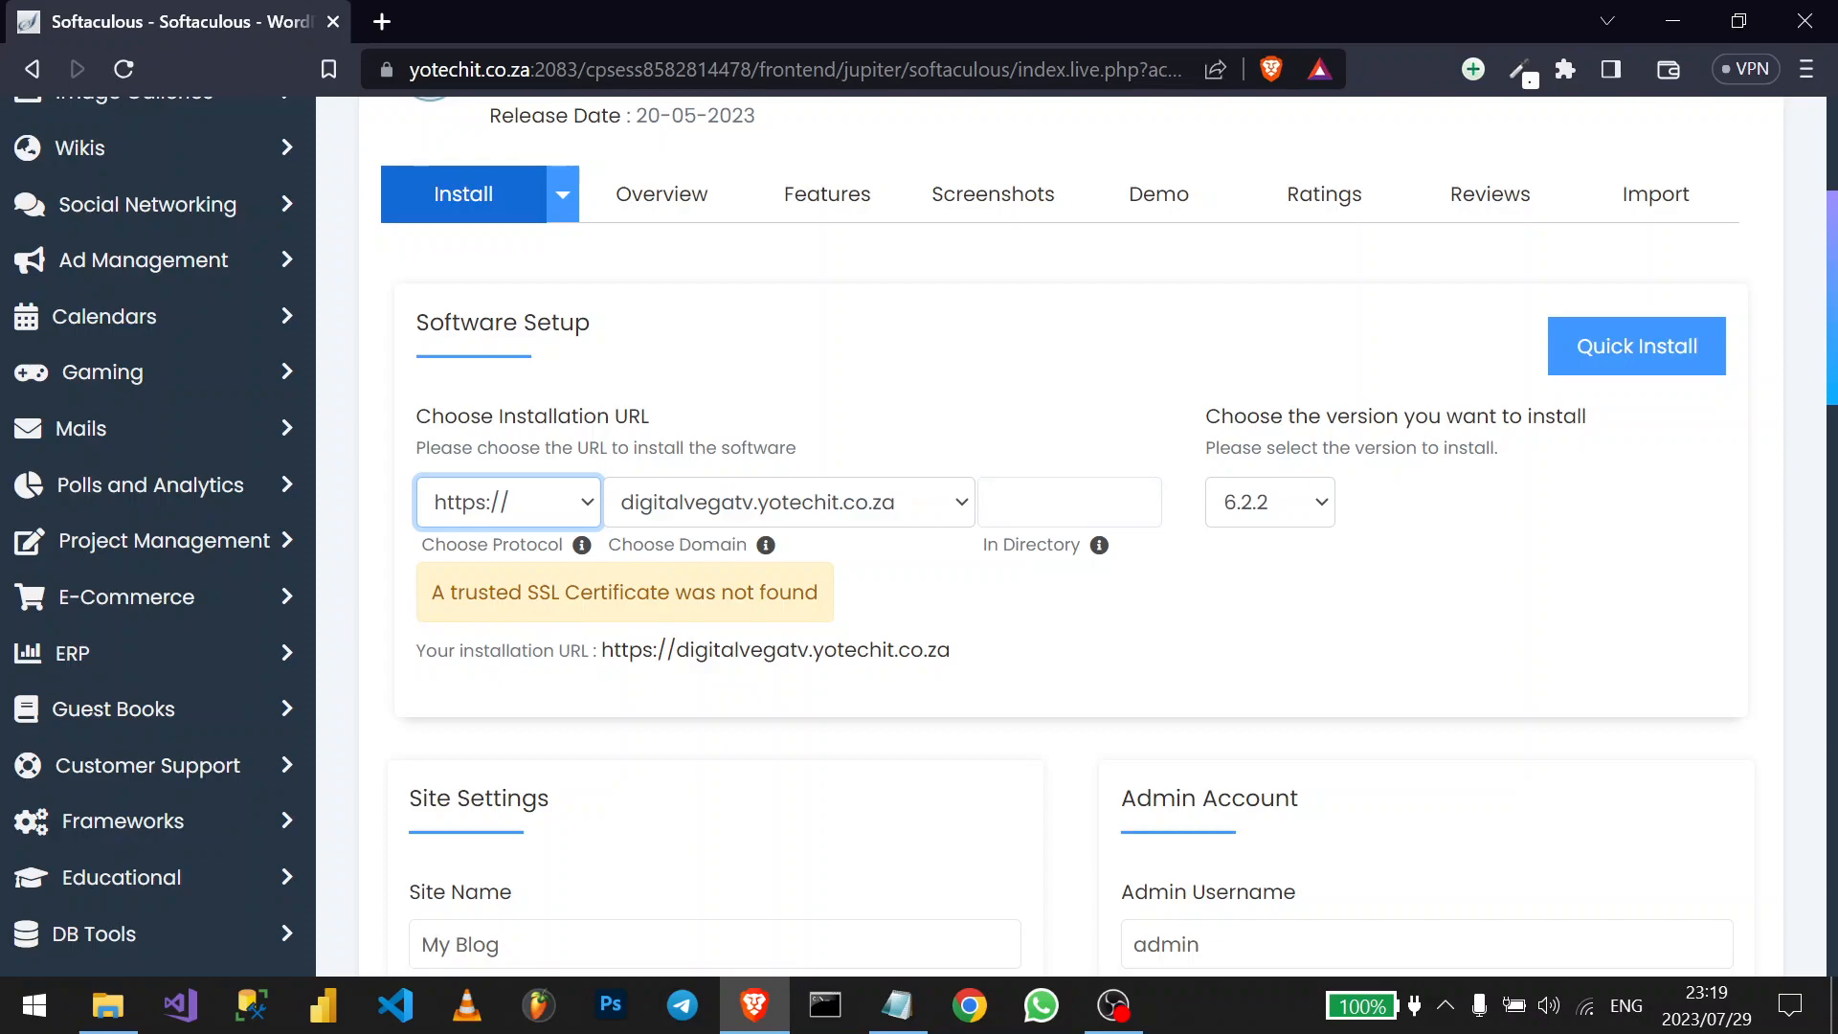
click(556, 517)
click(507, 574)
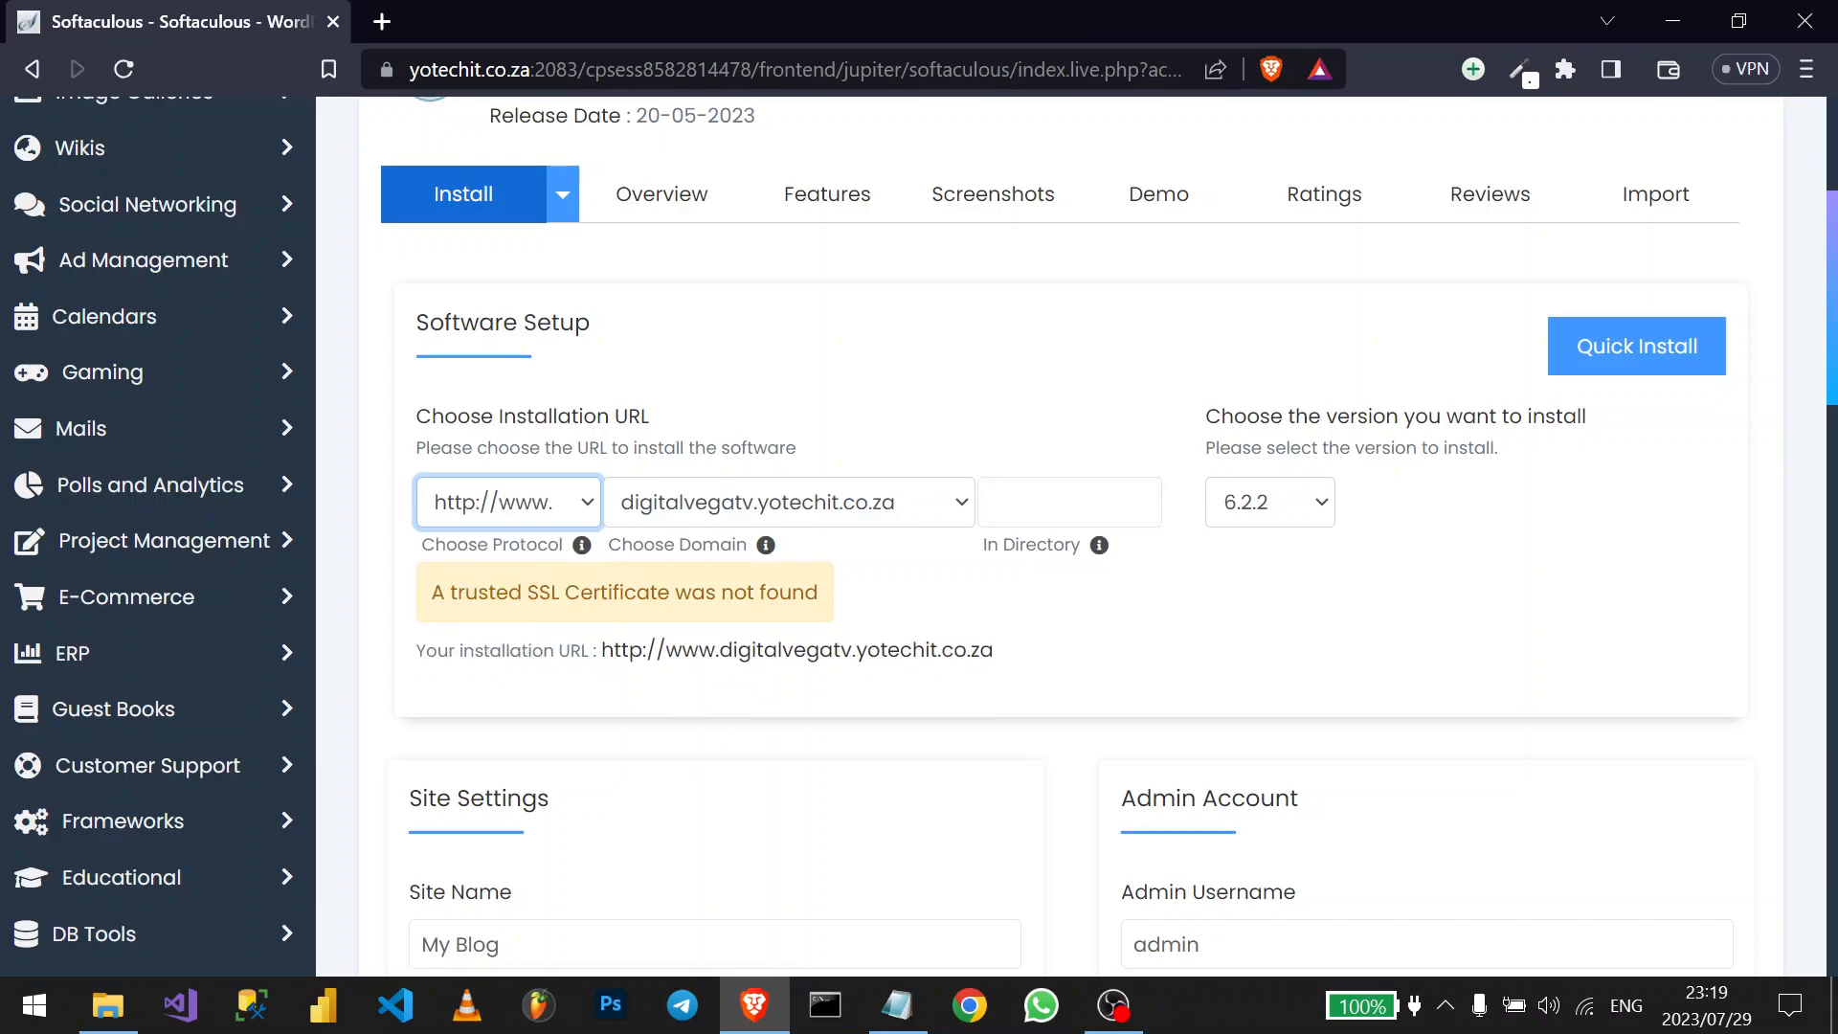
click(970, 607)
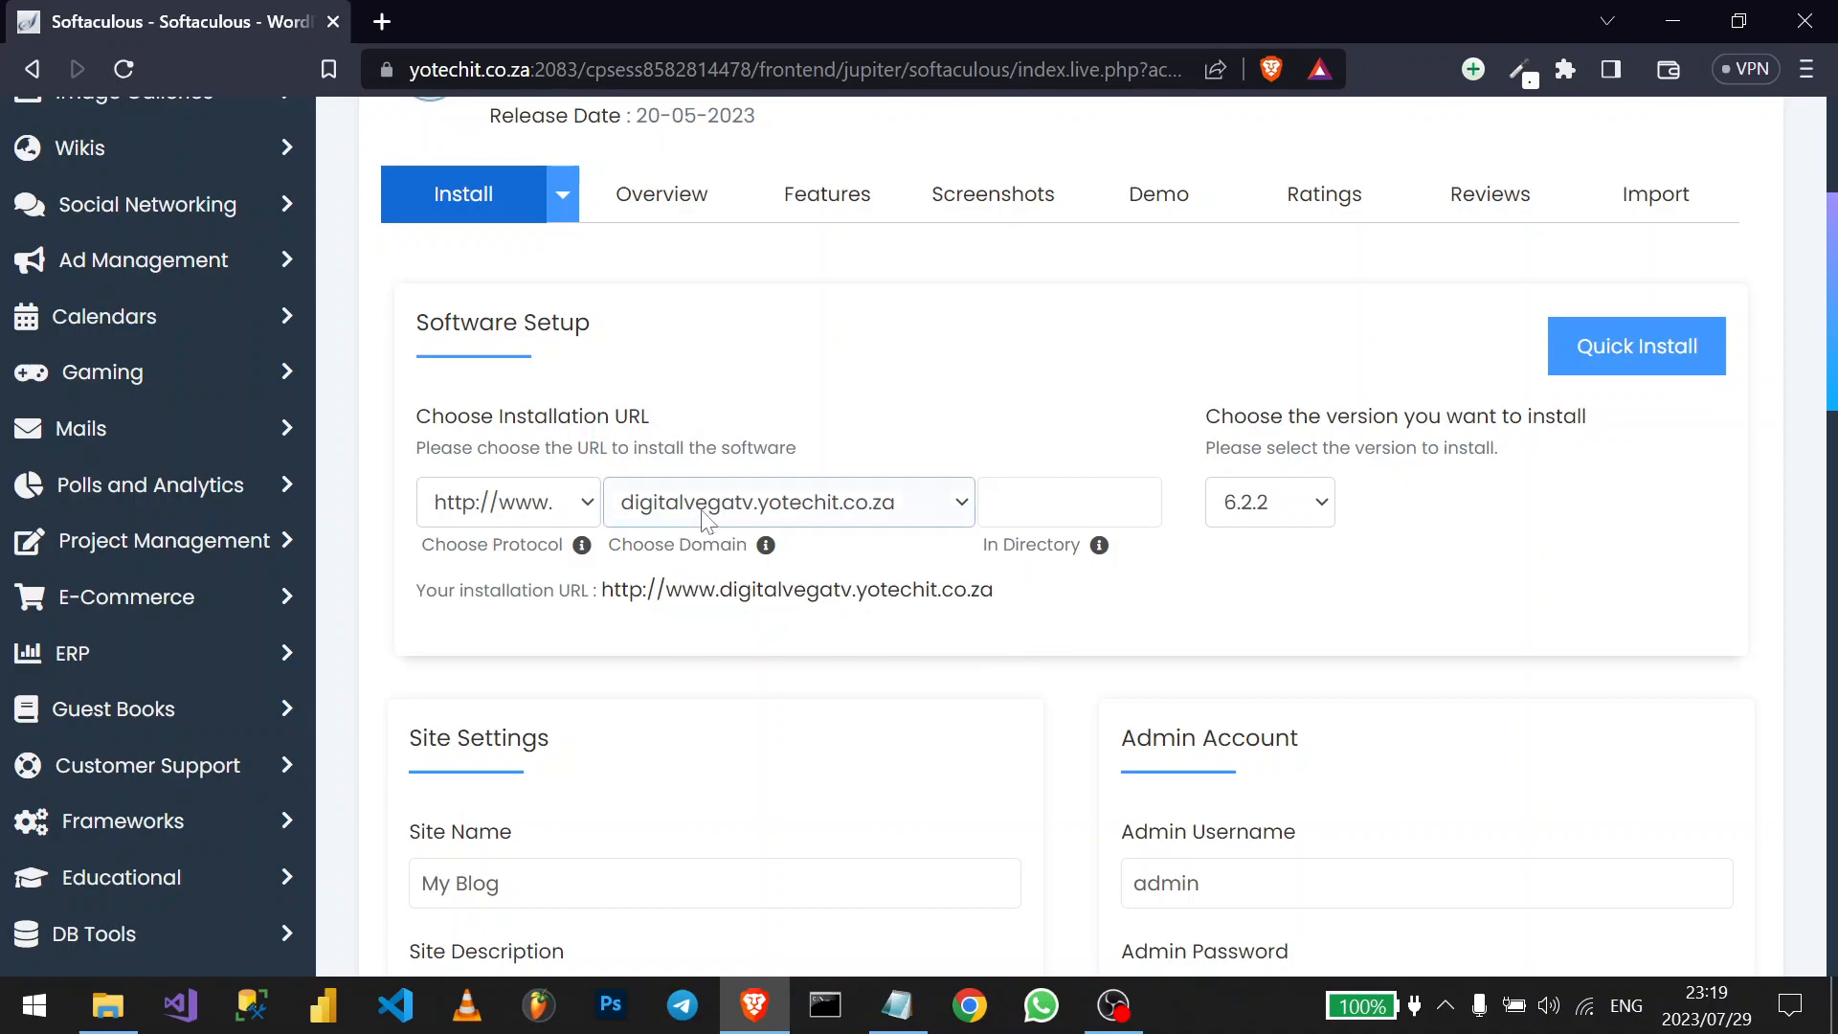
- Leave the install directory empty and set the site name to 'Digital Vega TV'
scroll(706, 521, down, 1)
click(1032, 403)
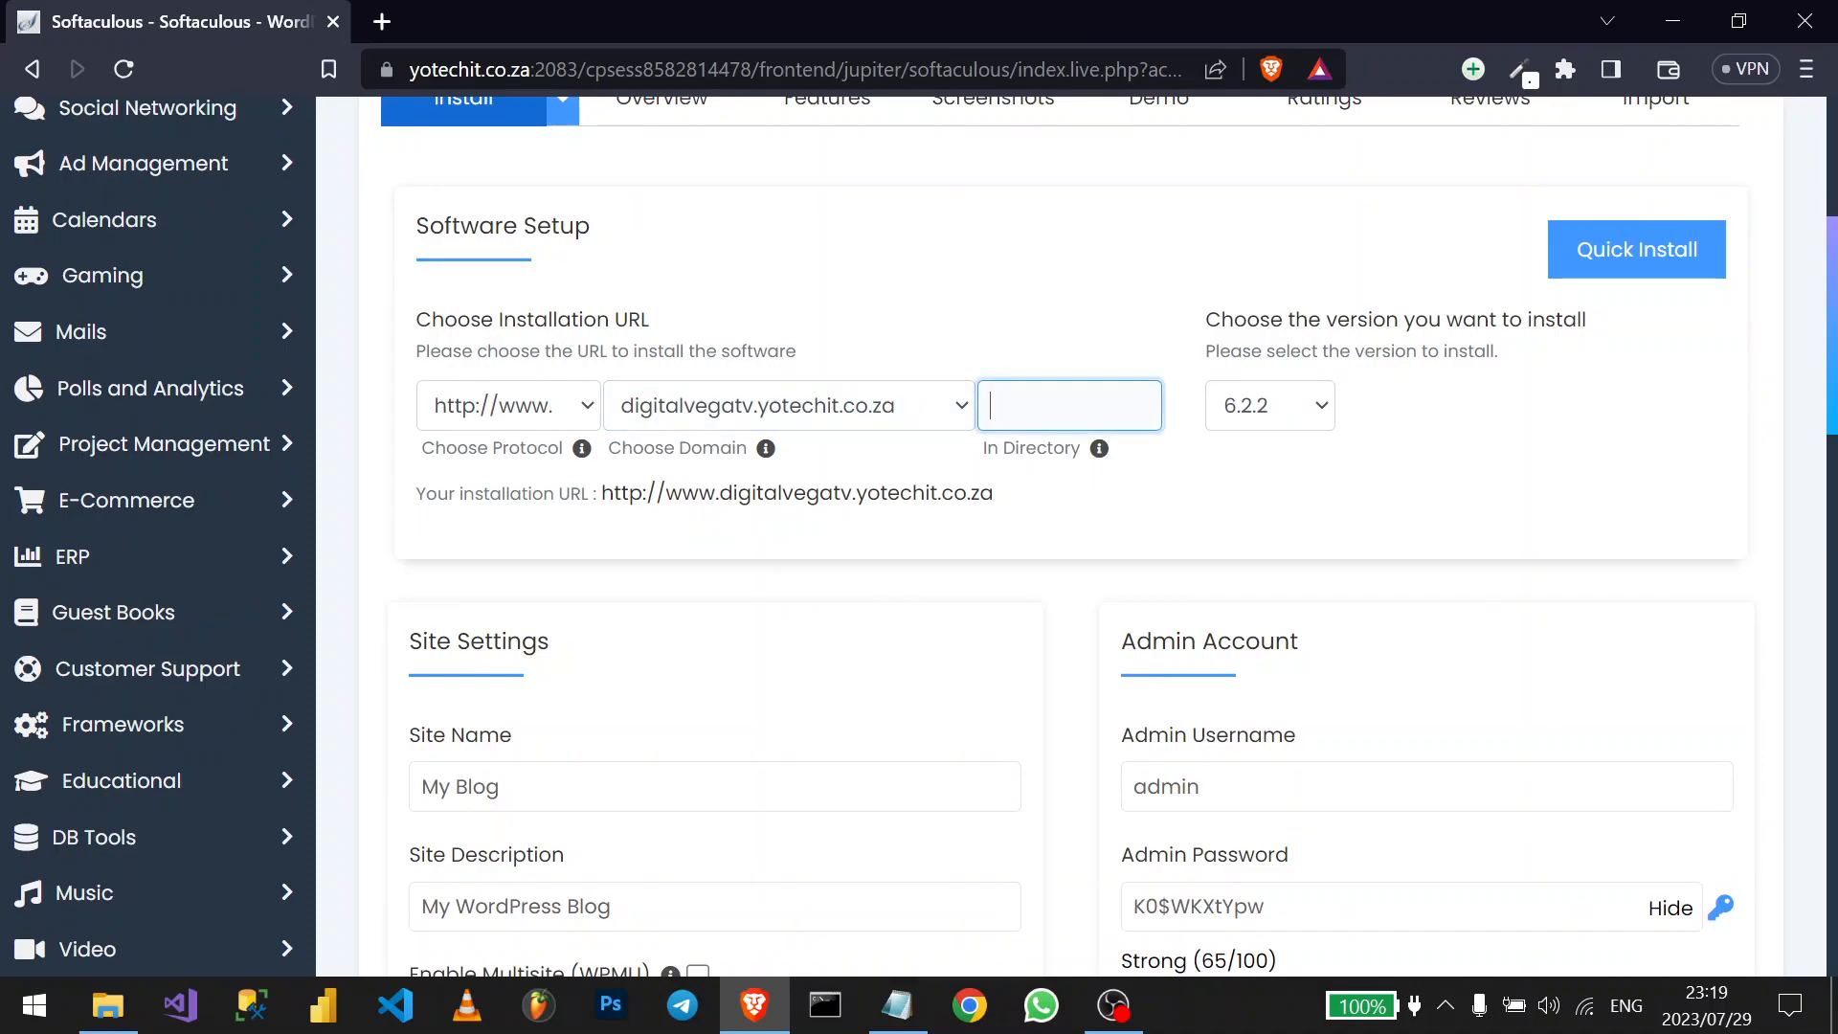
click(574, 786)
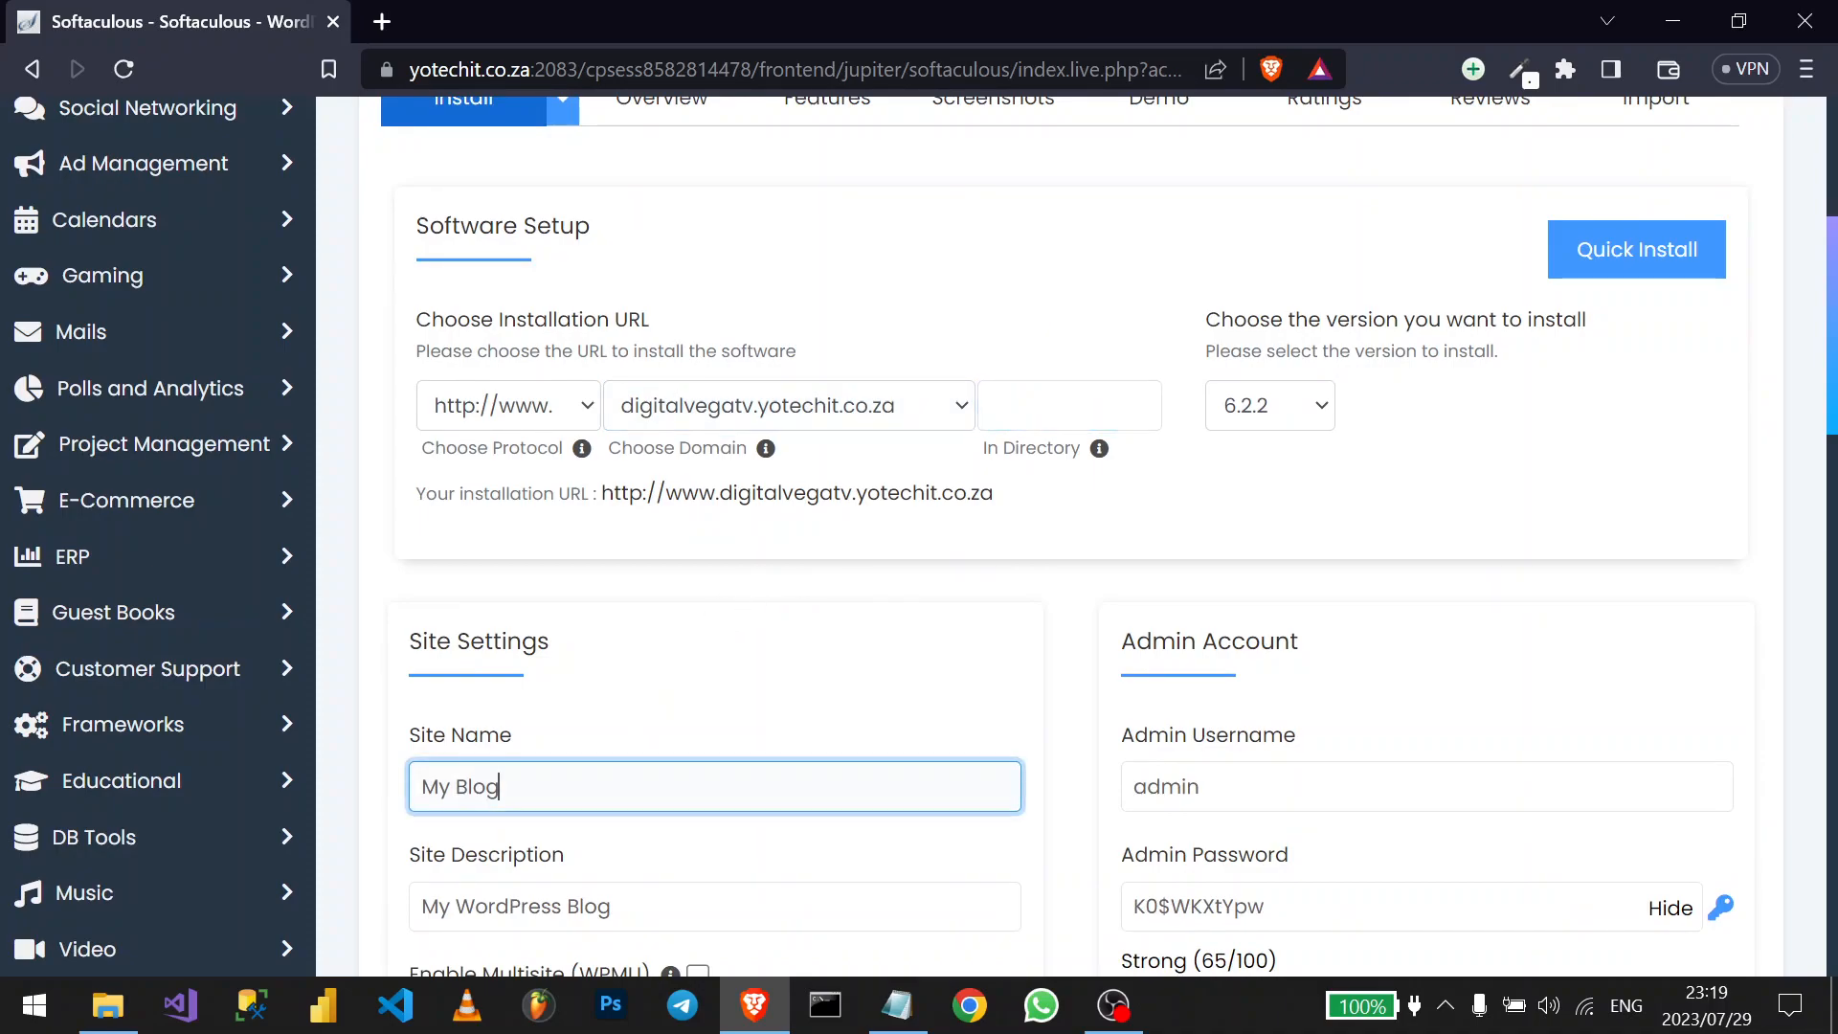
key(ctrl+a)
text(Digit)
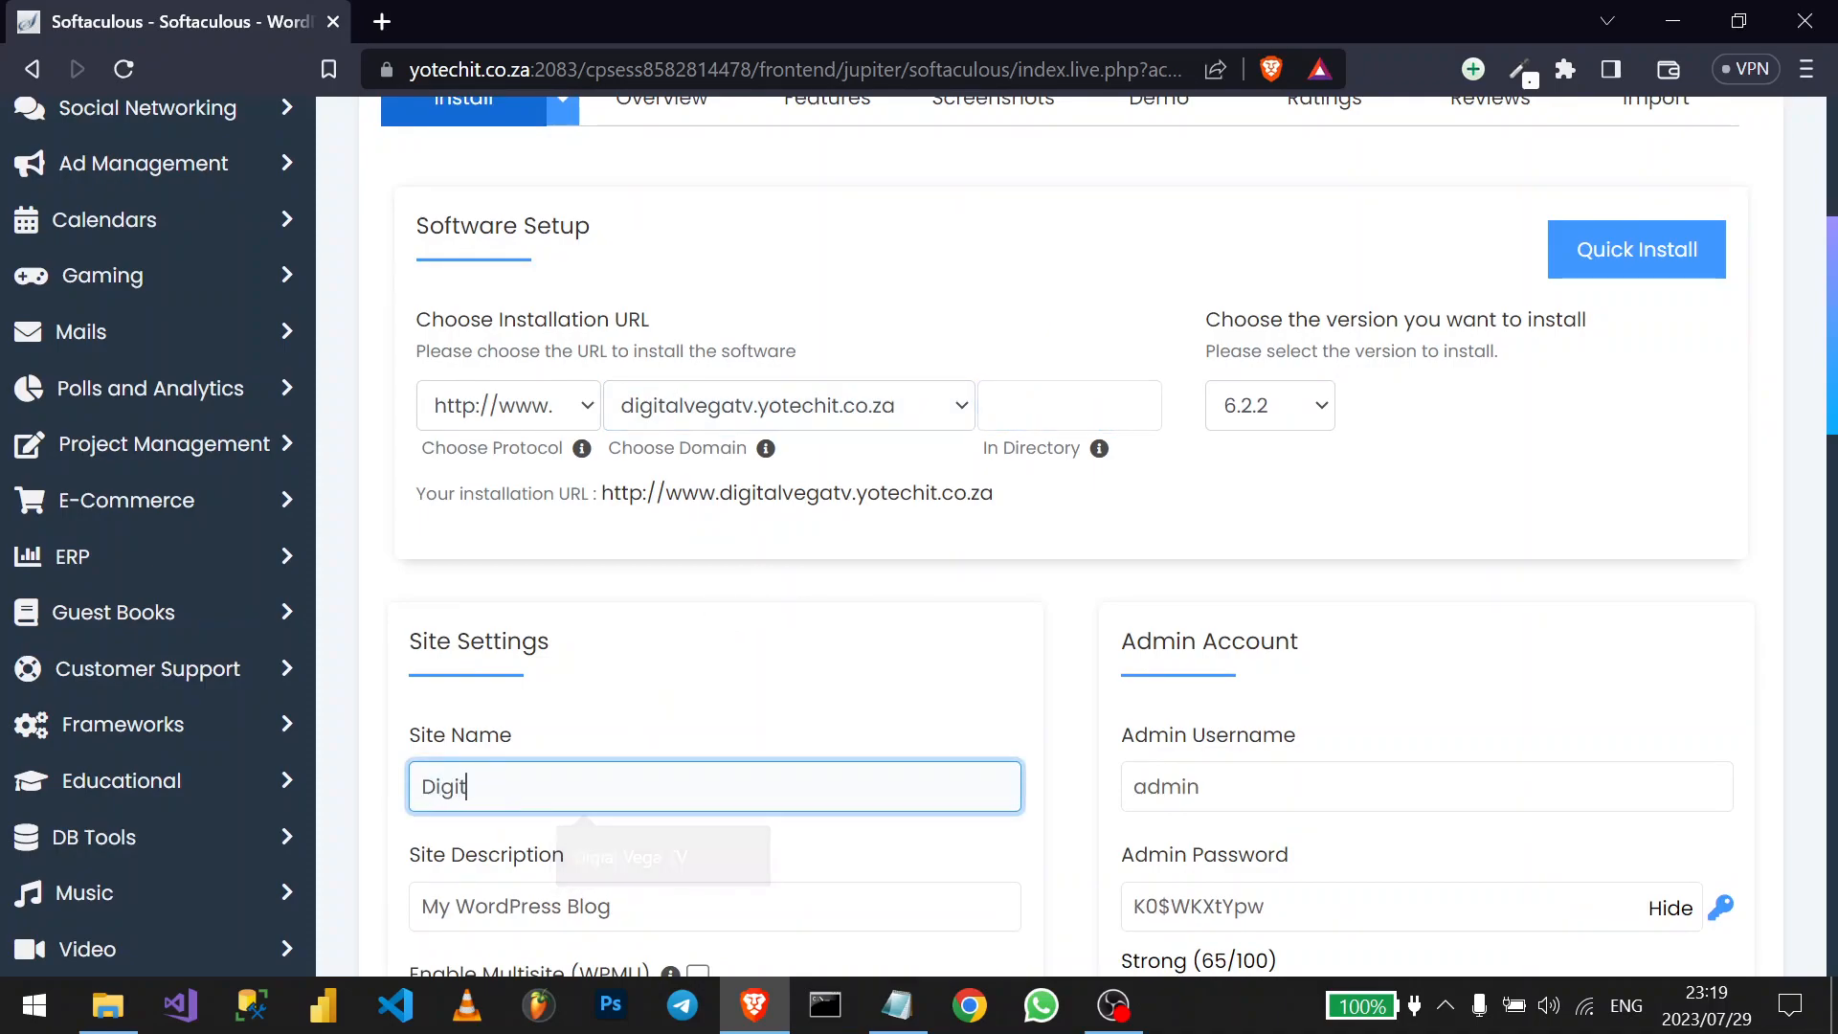
text(al )
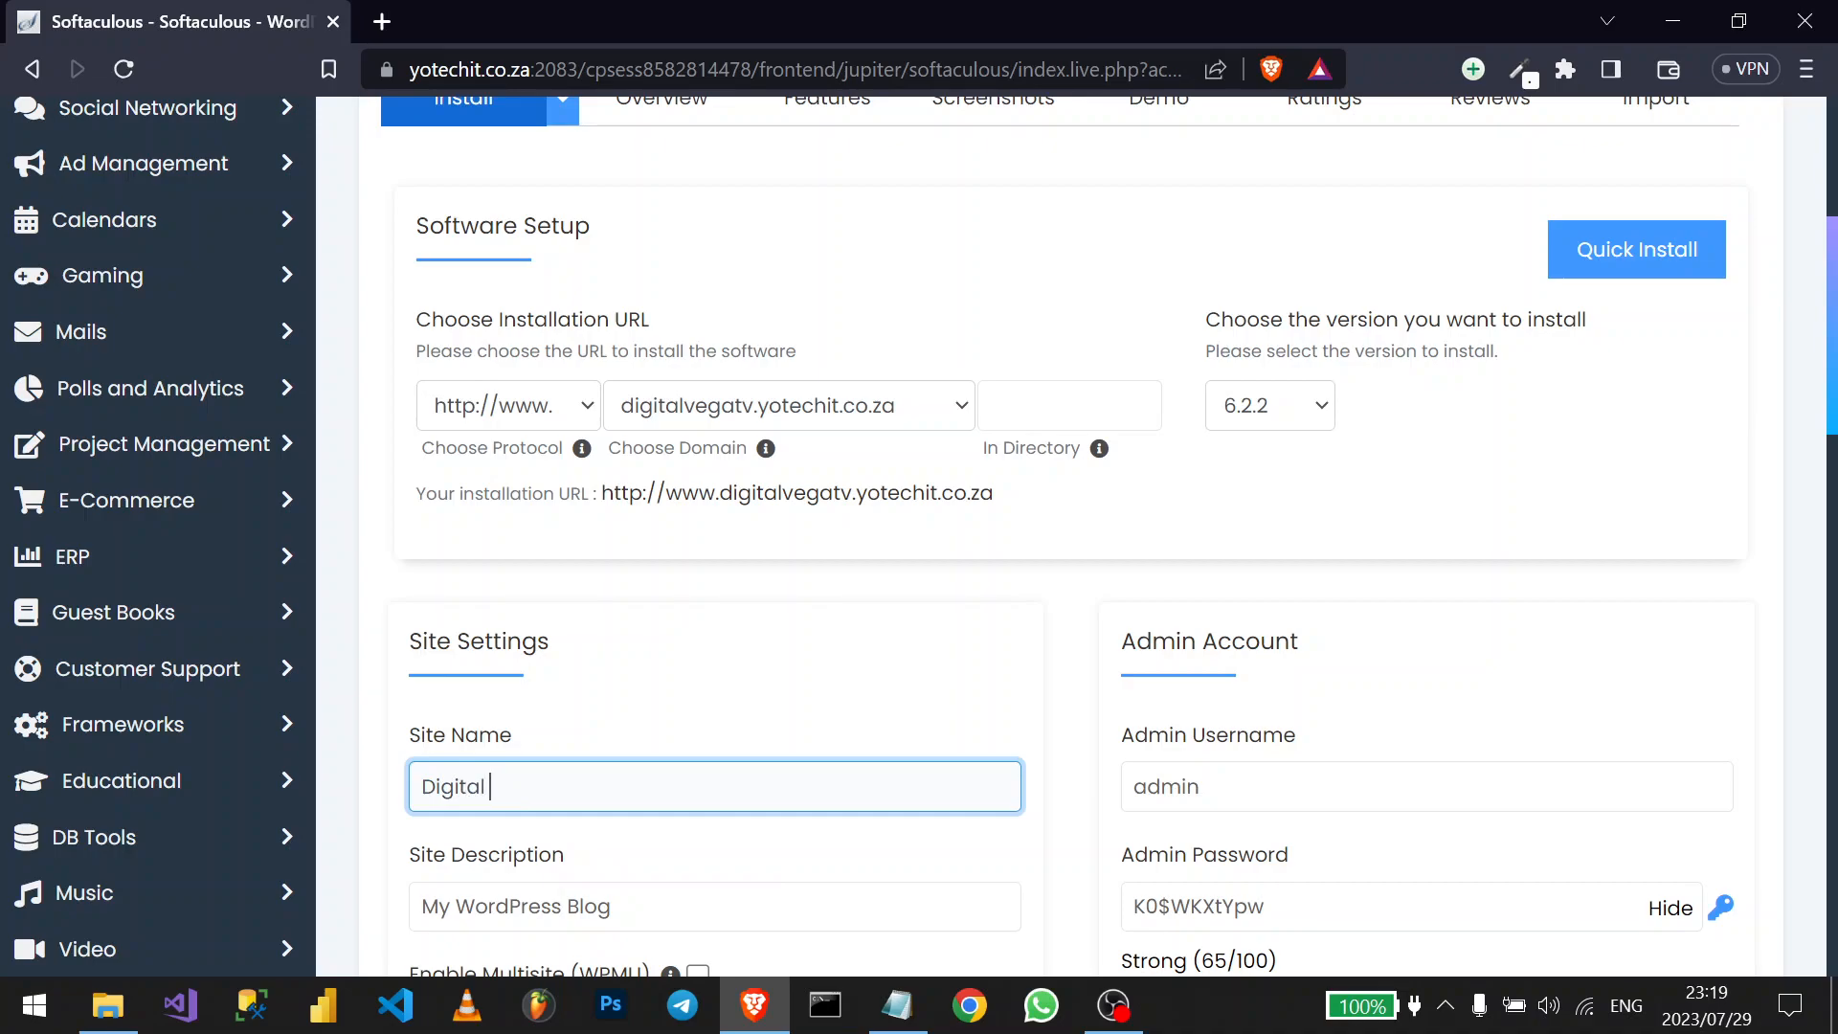
text(Vega TV)
- Replace the site description with 'Content Creation'
scroll(667, 766, down, 1)
click(679, 802)
key(ctrl+a)
text(Con)
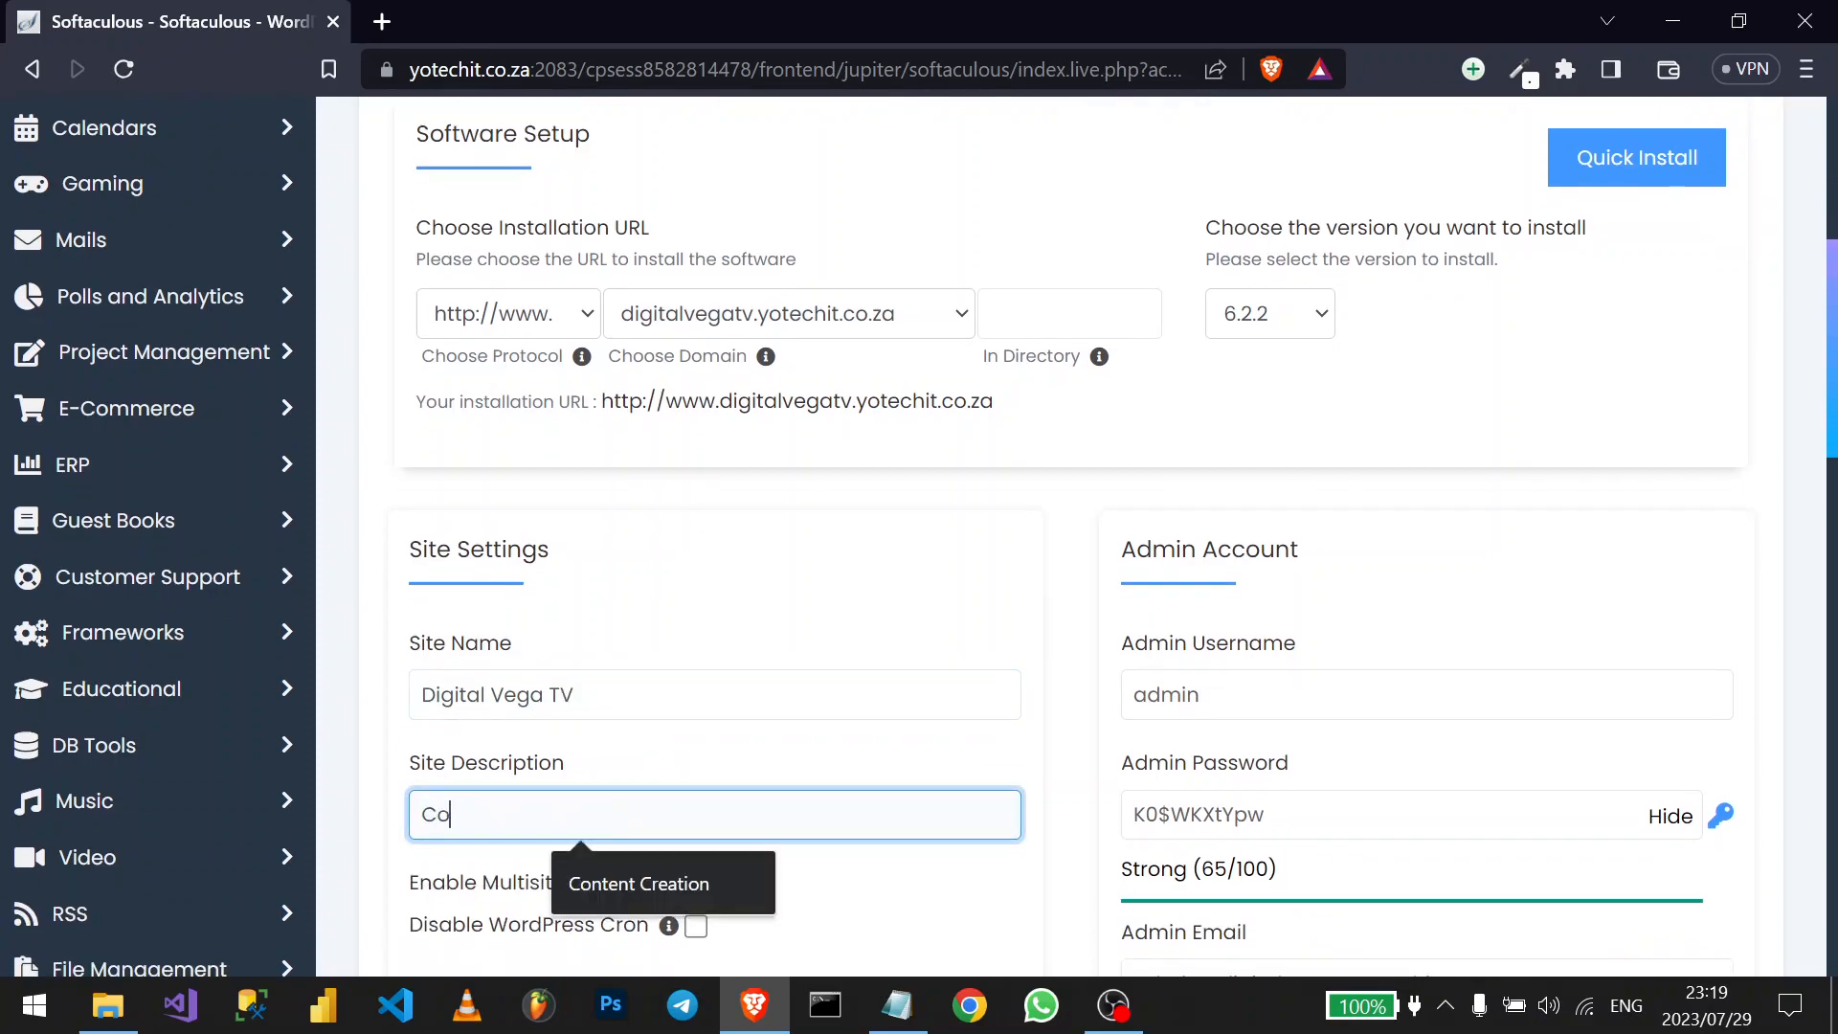
click(670, 877)
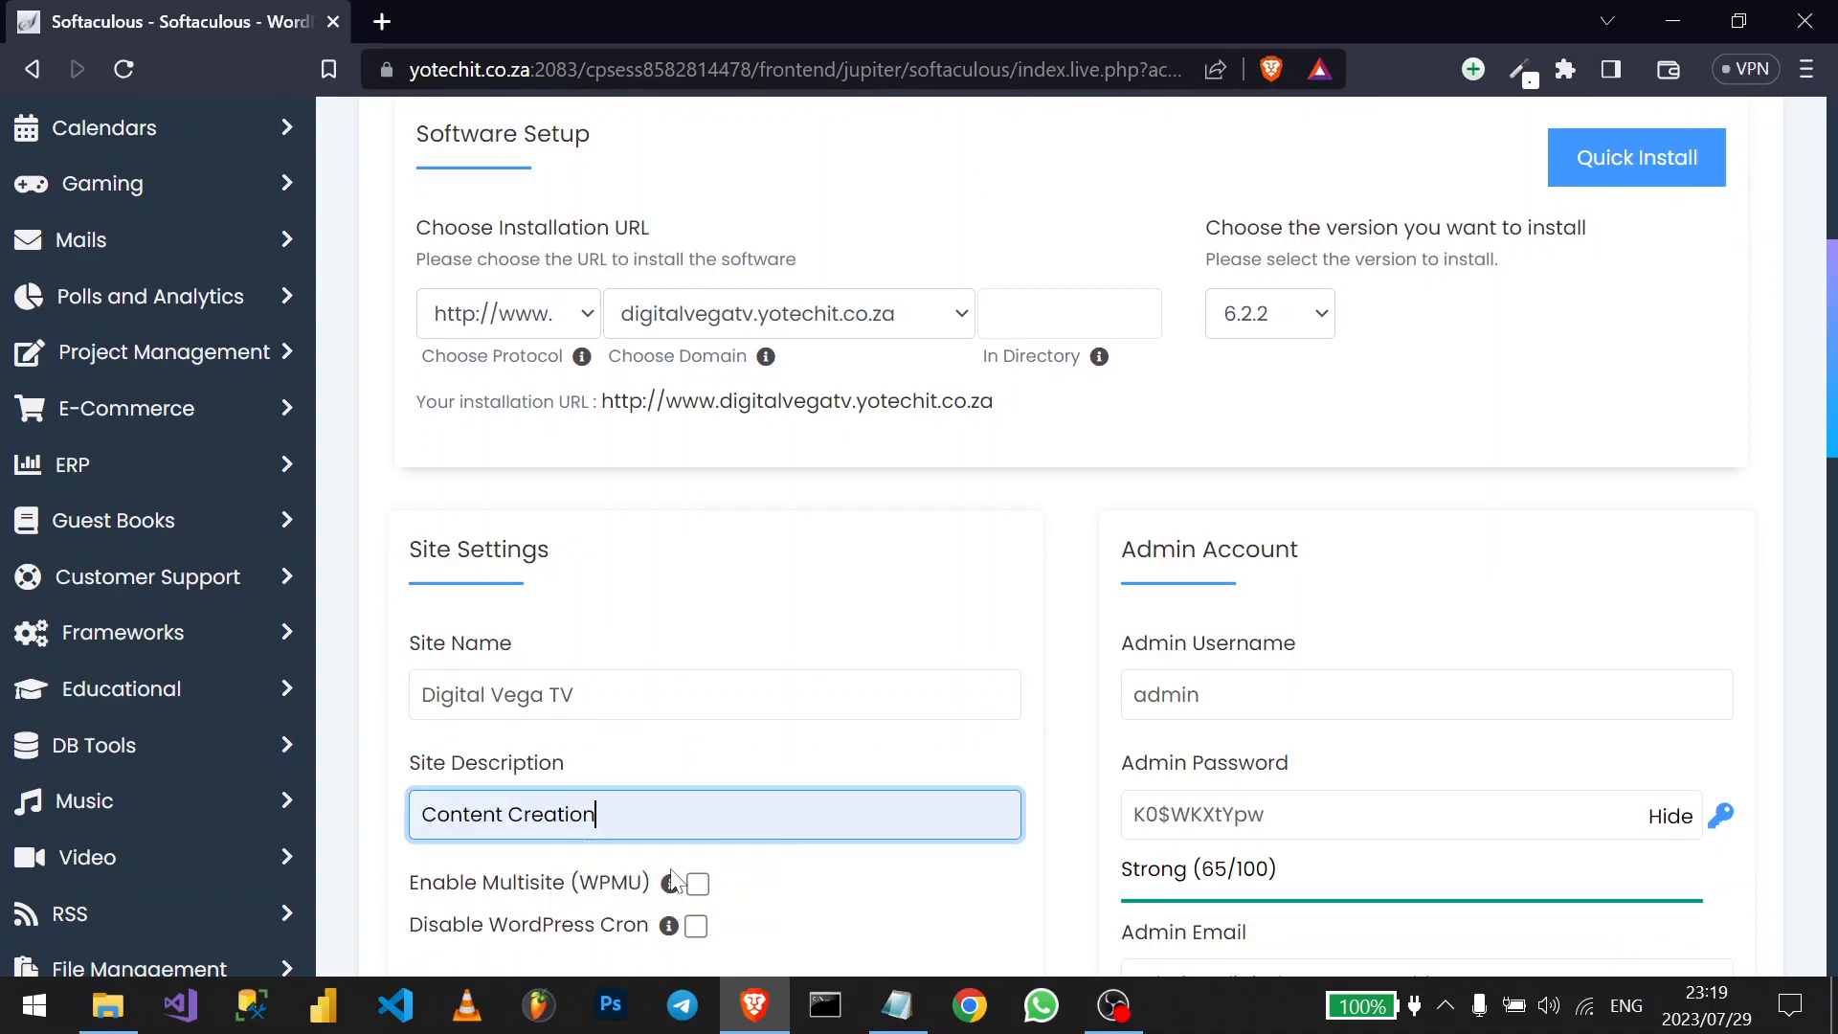
- Copy the generated admin password into Notepad over the old password line
click(1341, 816)
key(ctrl+a)
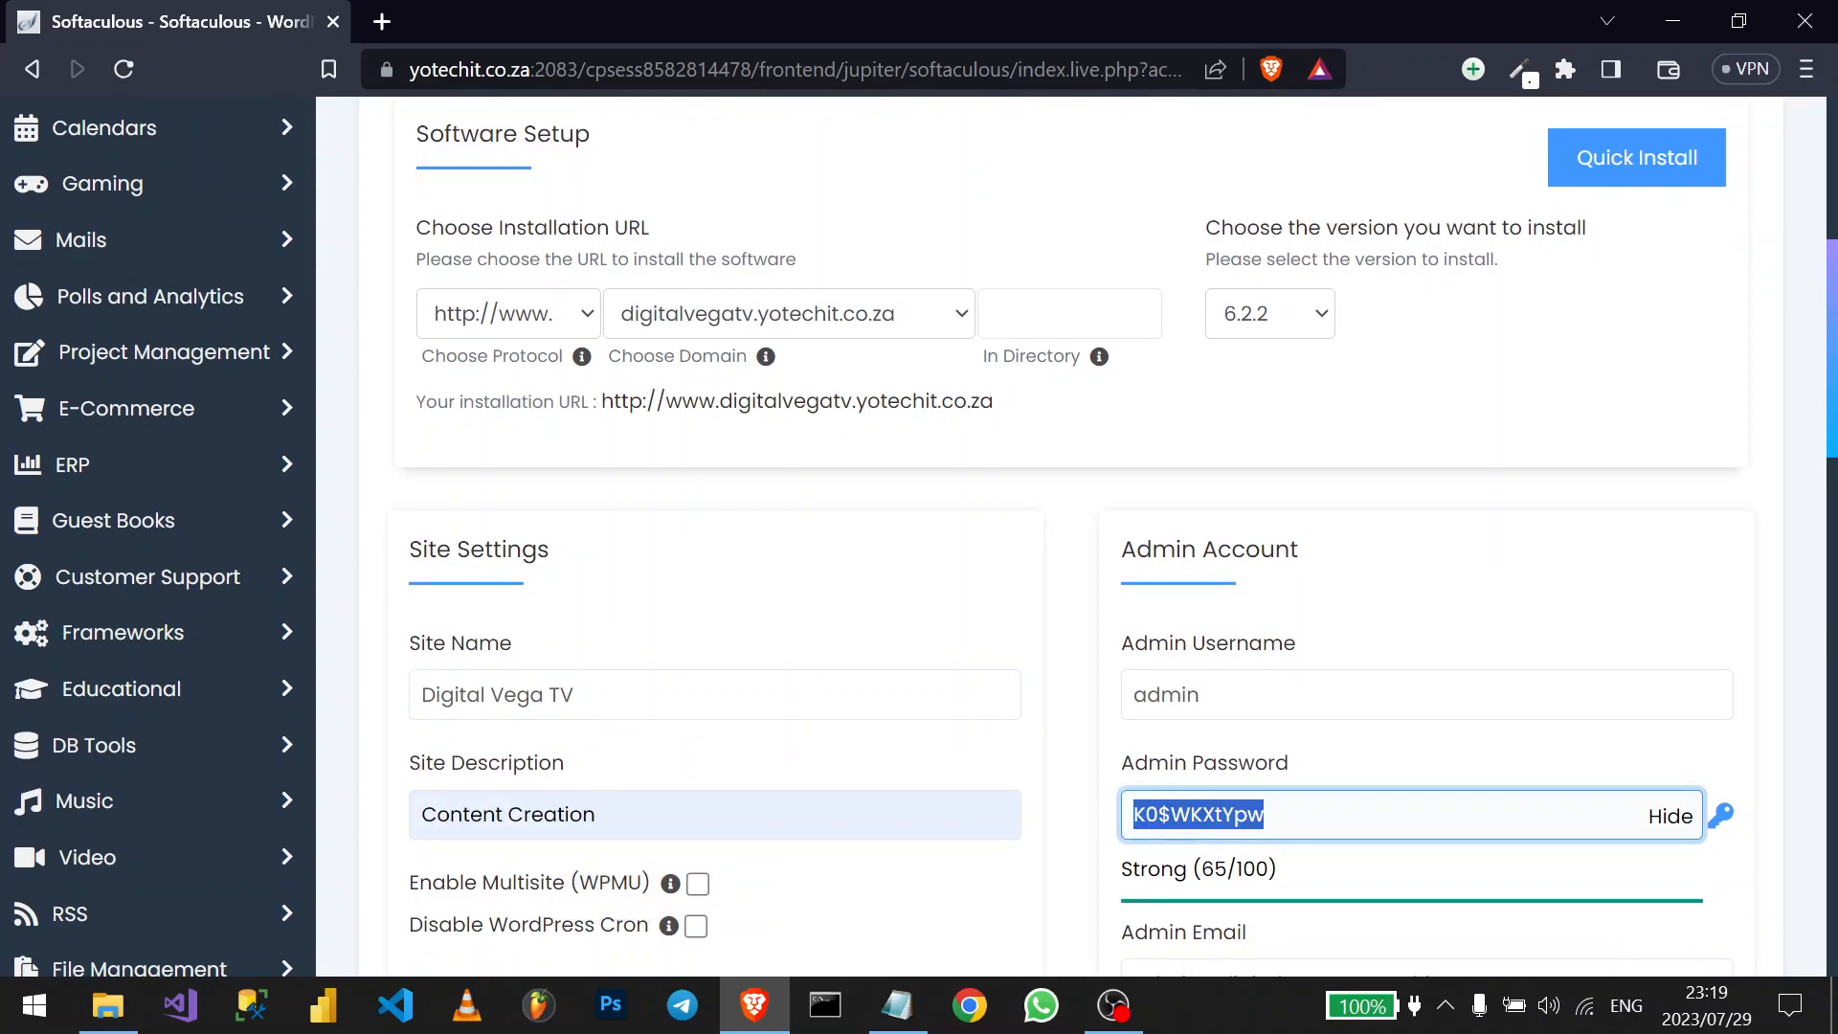
click(897, 1005)
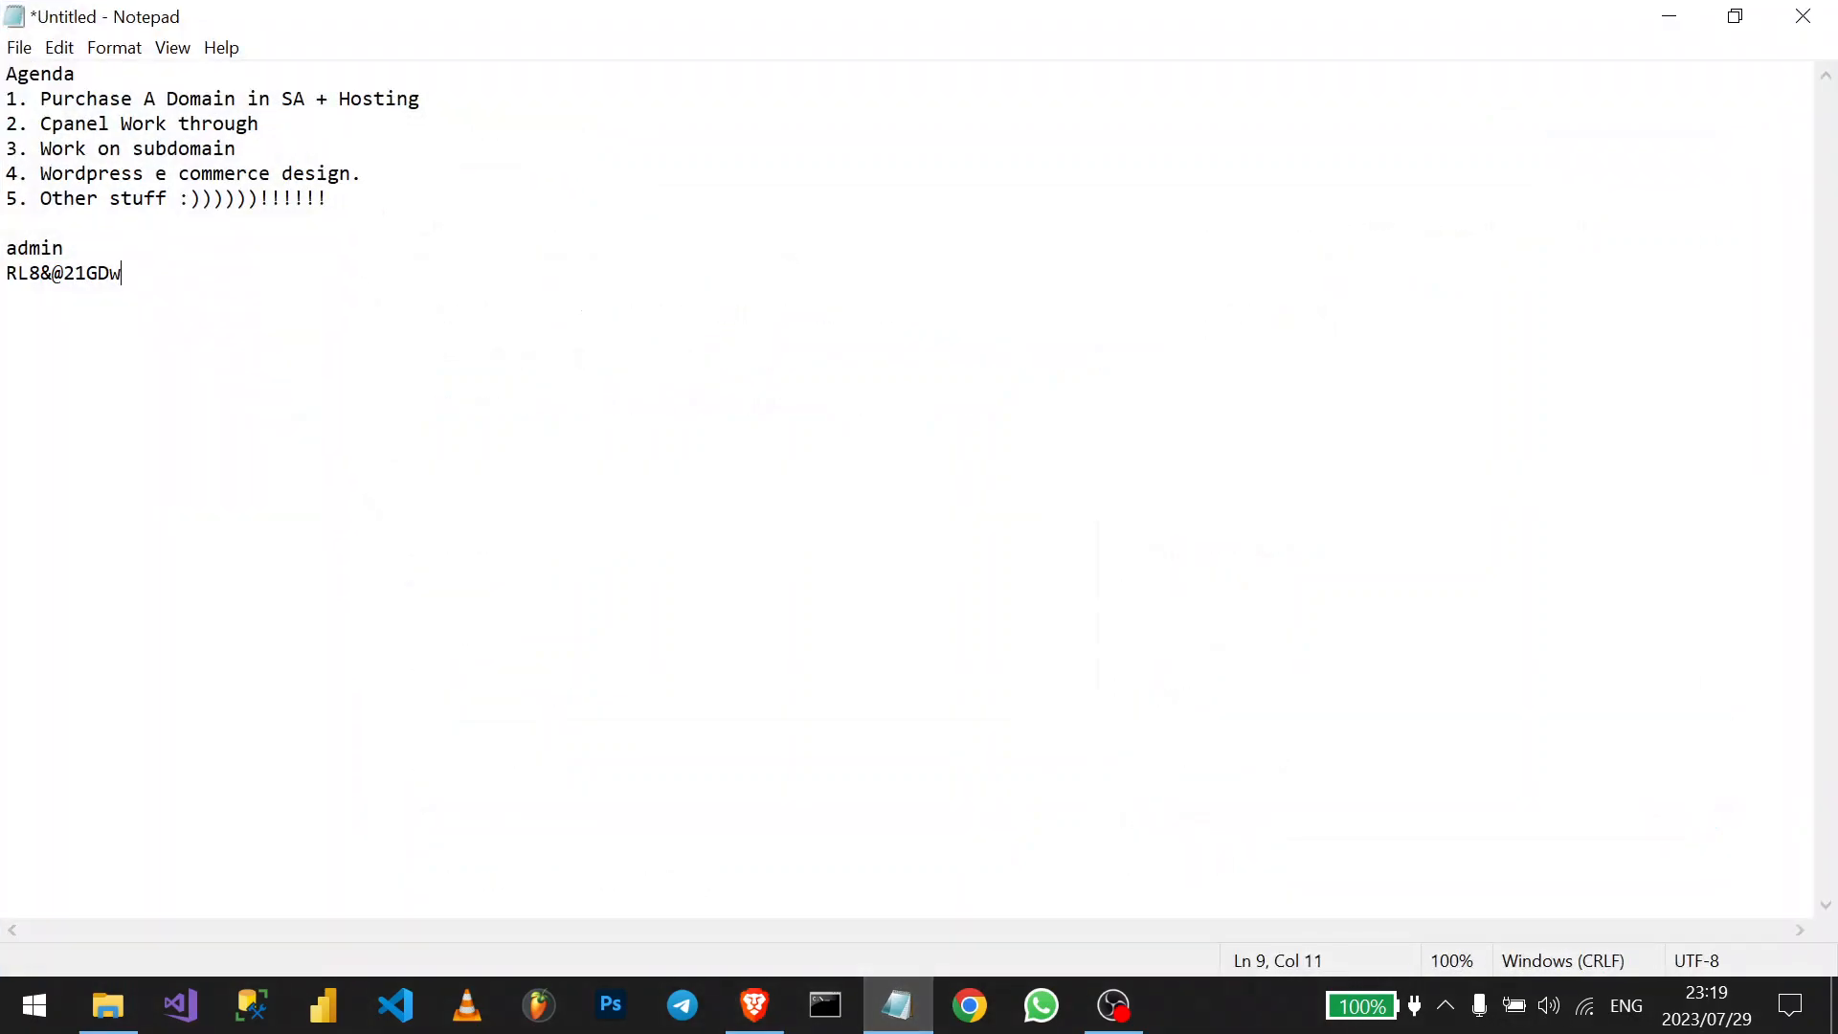
key(shift+Home)
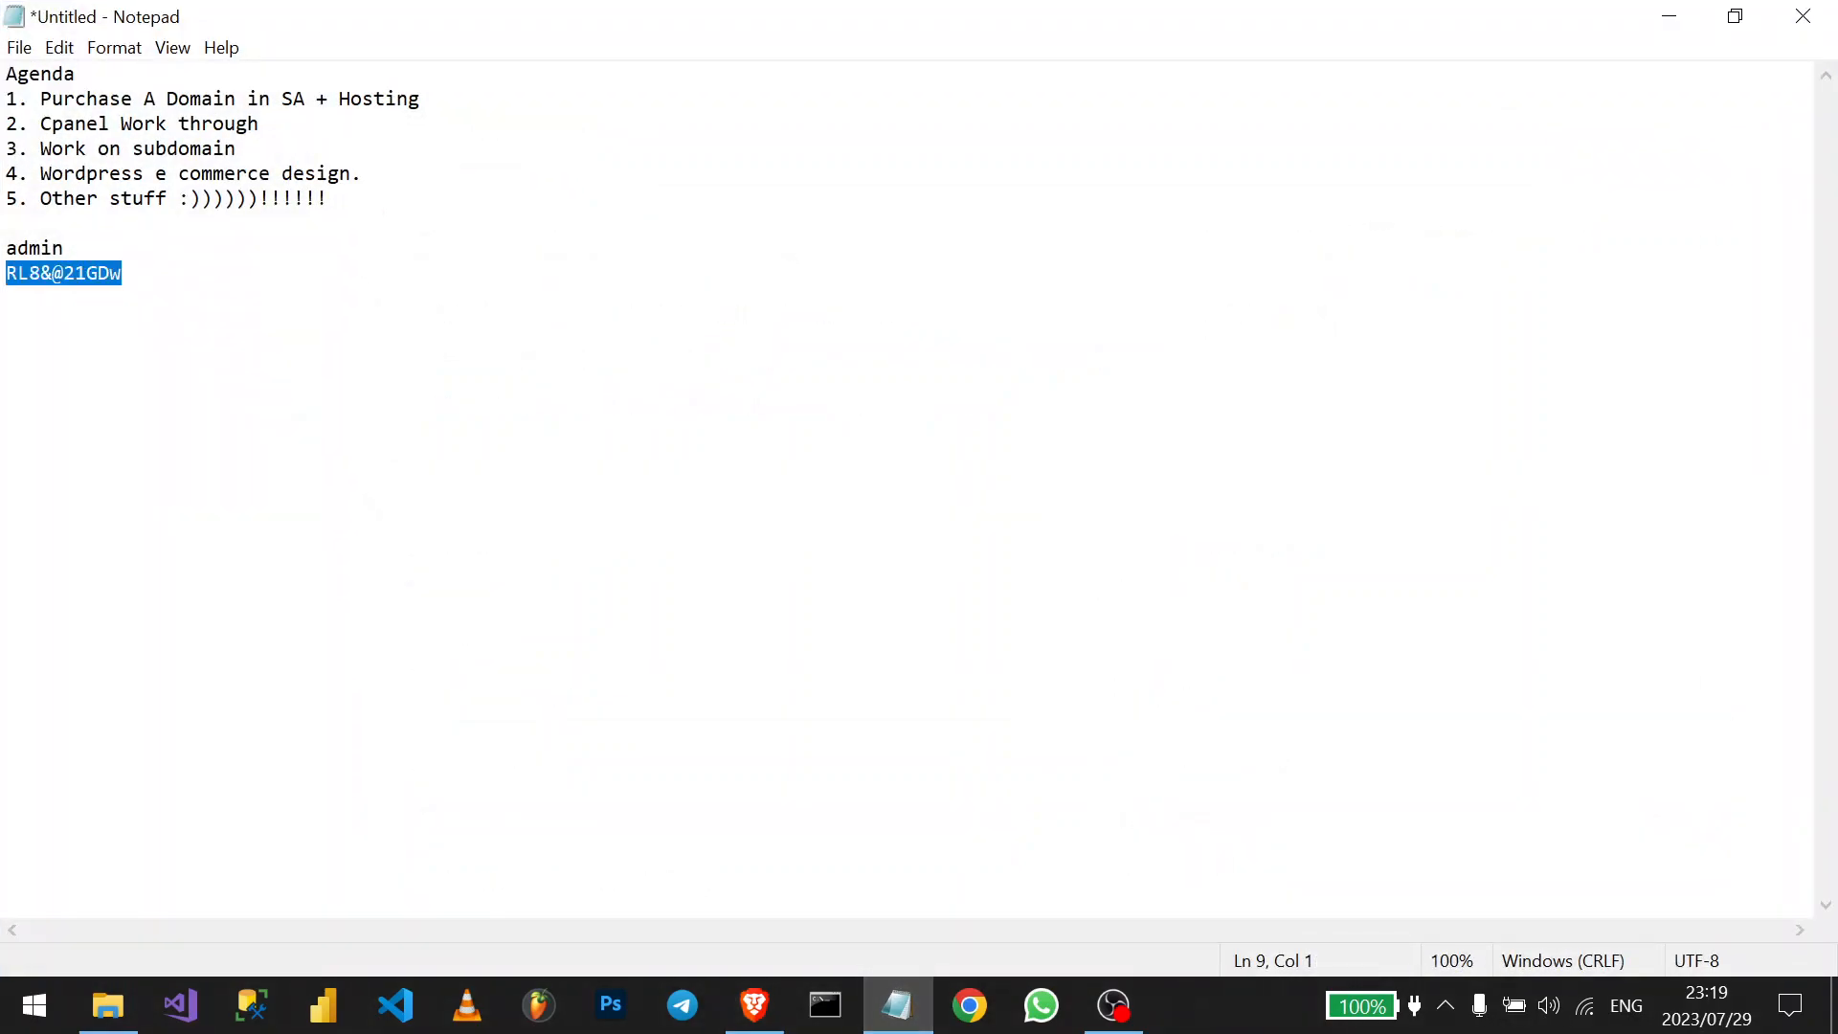
click(1670, 17)
- Submit the WordPress install on digitalvegatv and wait for database propagation to reach 100%
scroll(1196, 732, down, 2)
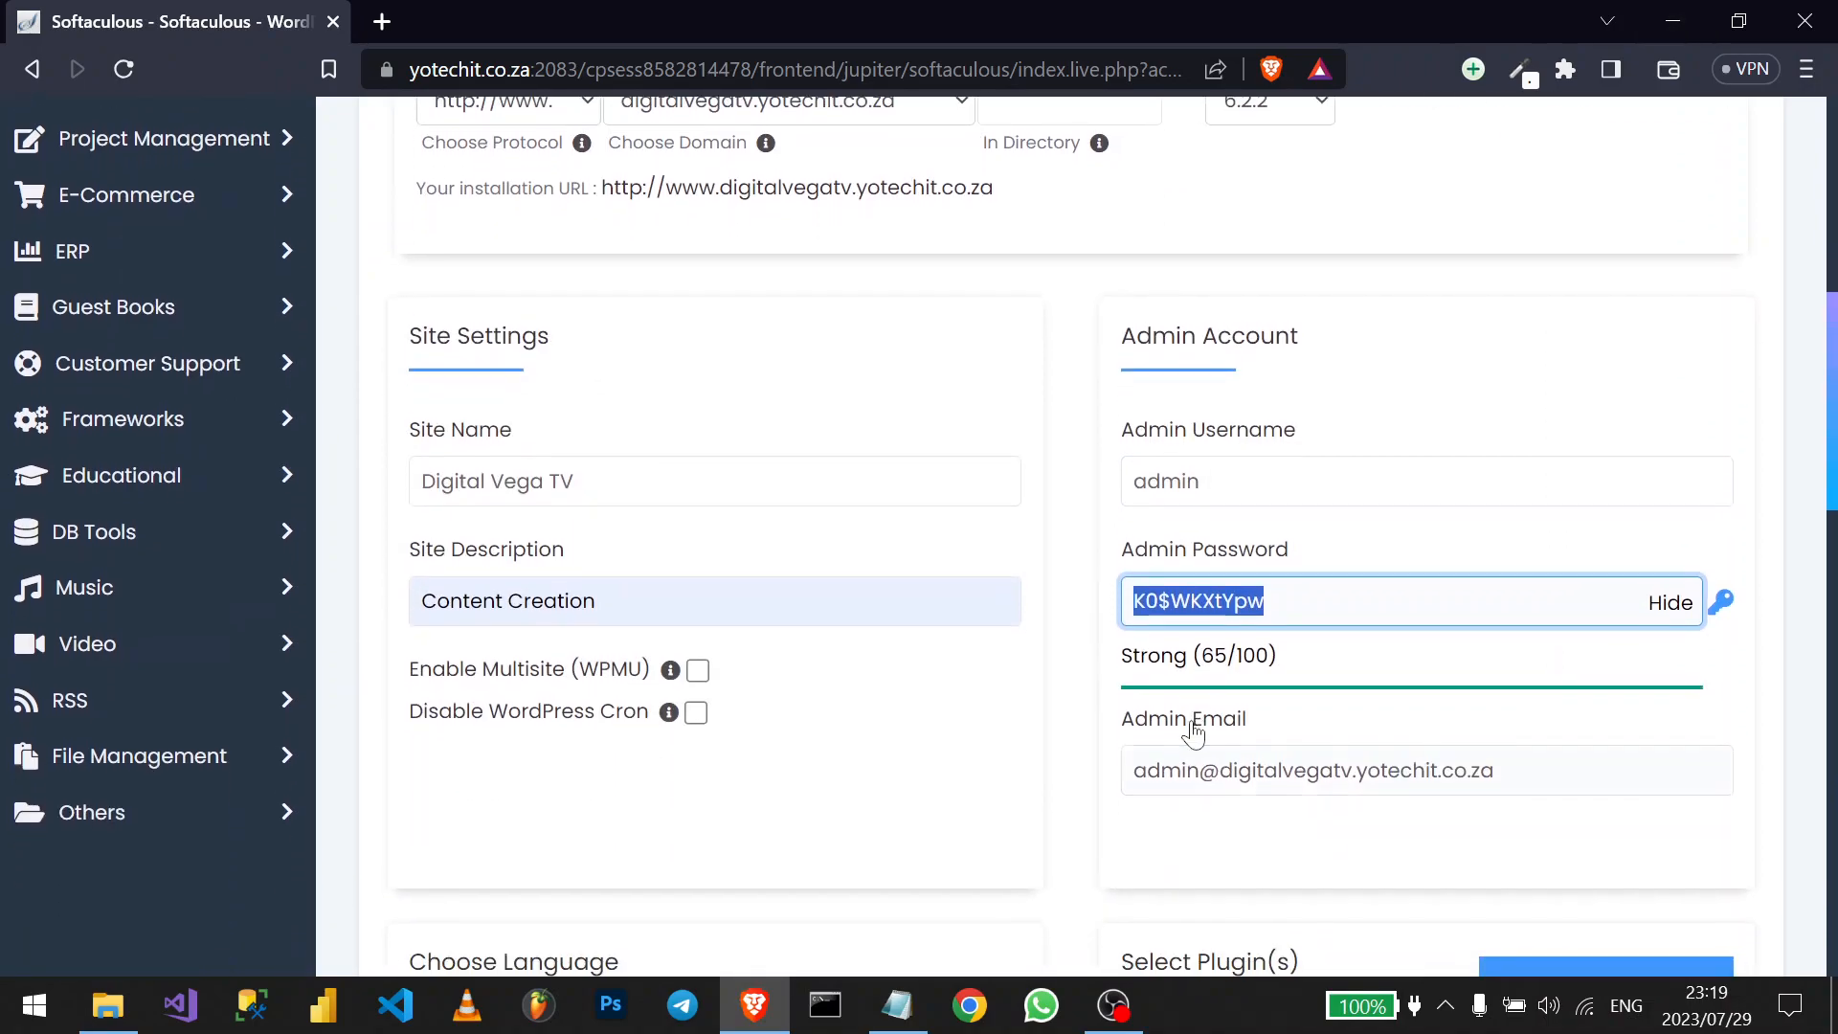
scroll(1005, 546, down, 15)
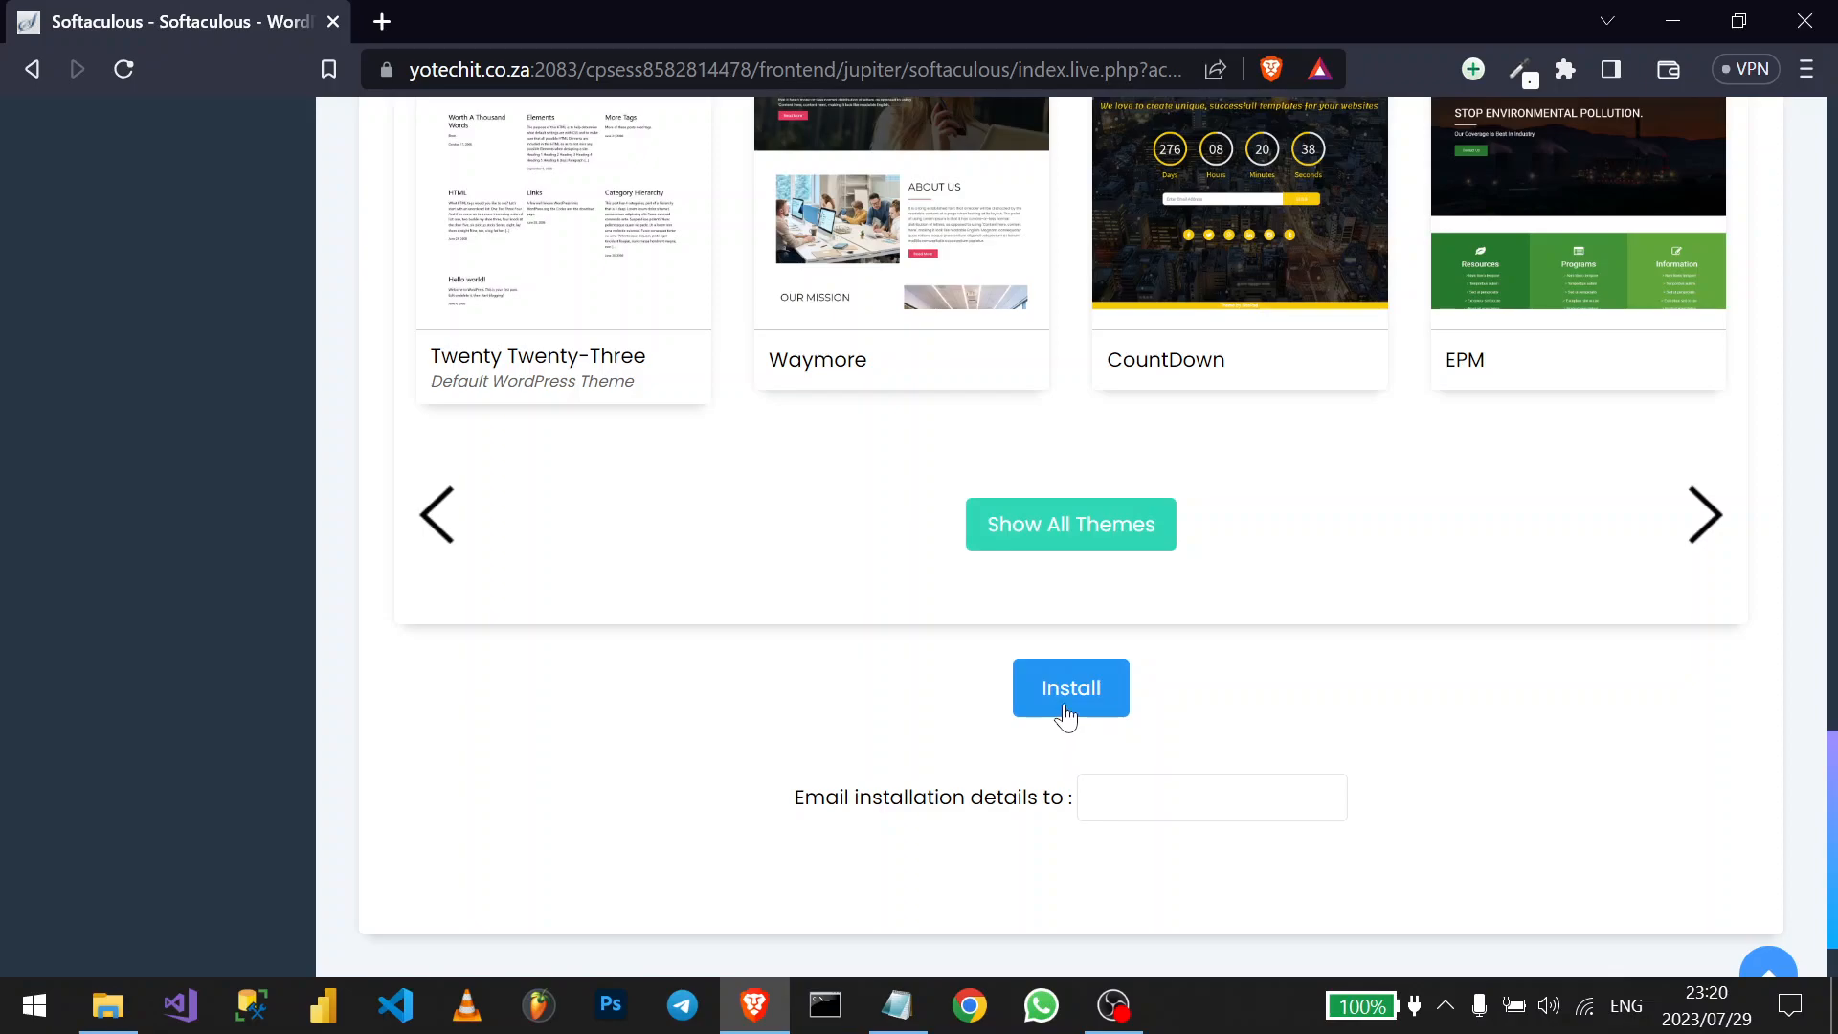
click(1066, 711)
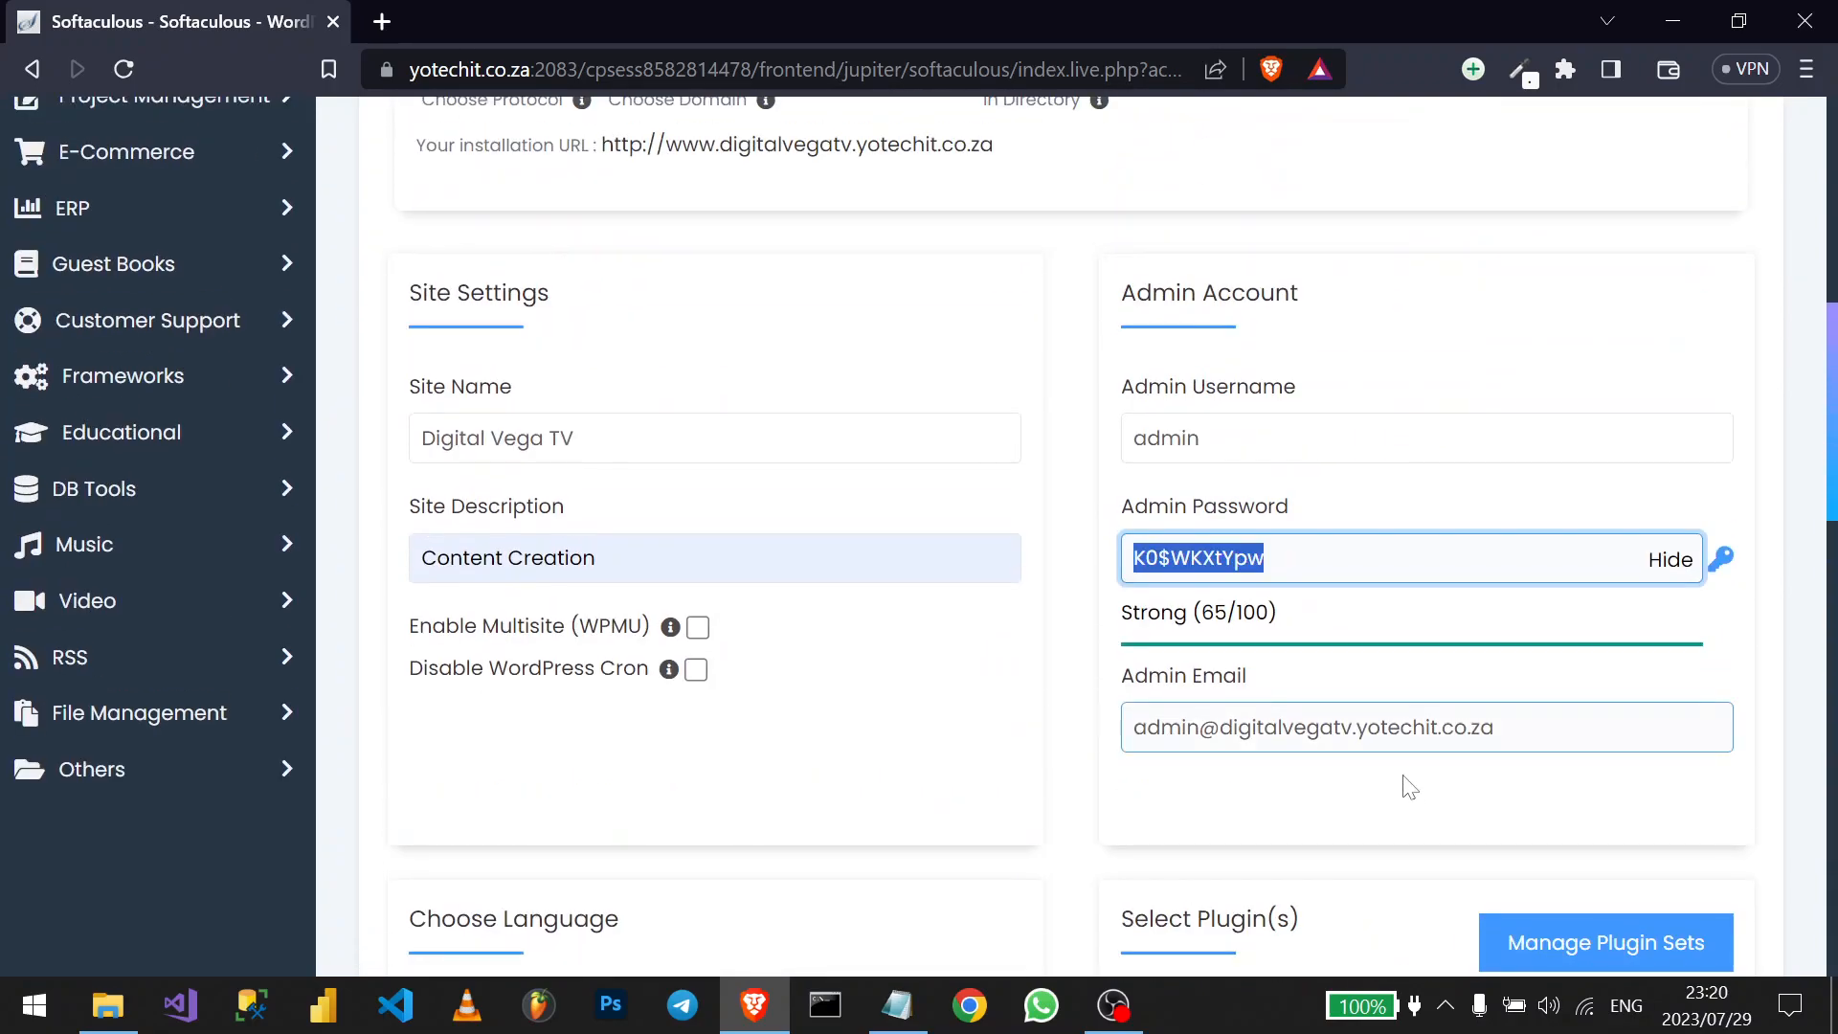
scroll(1223, 779, down, 12)
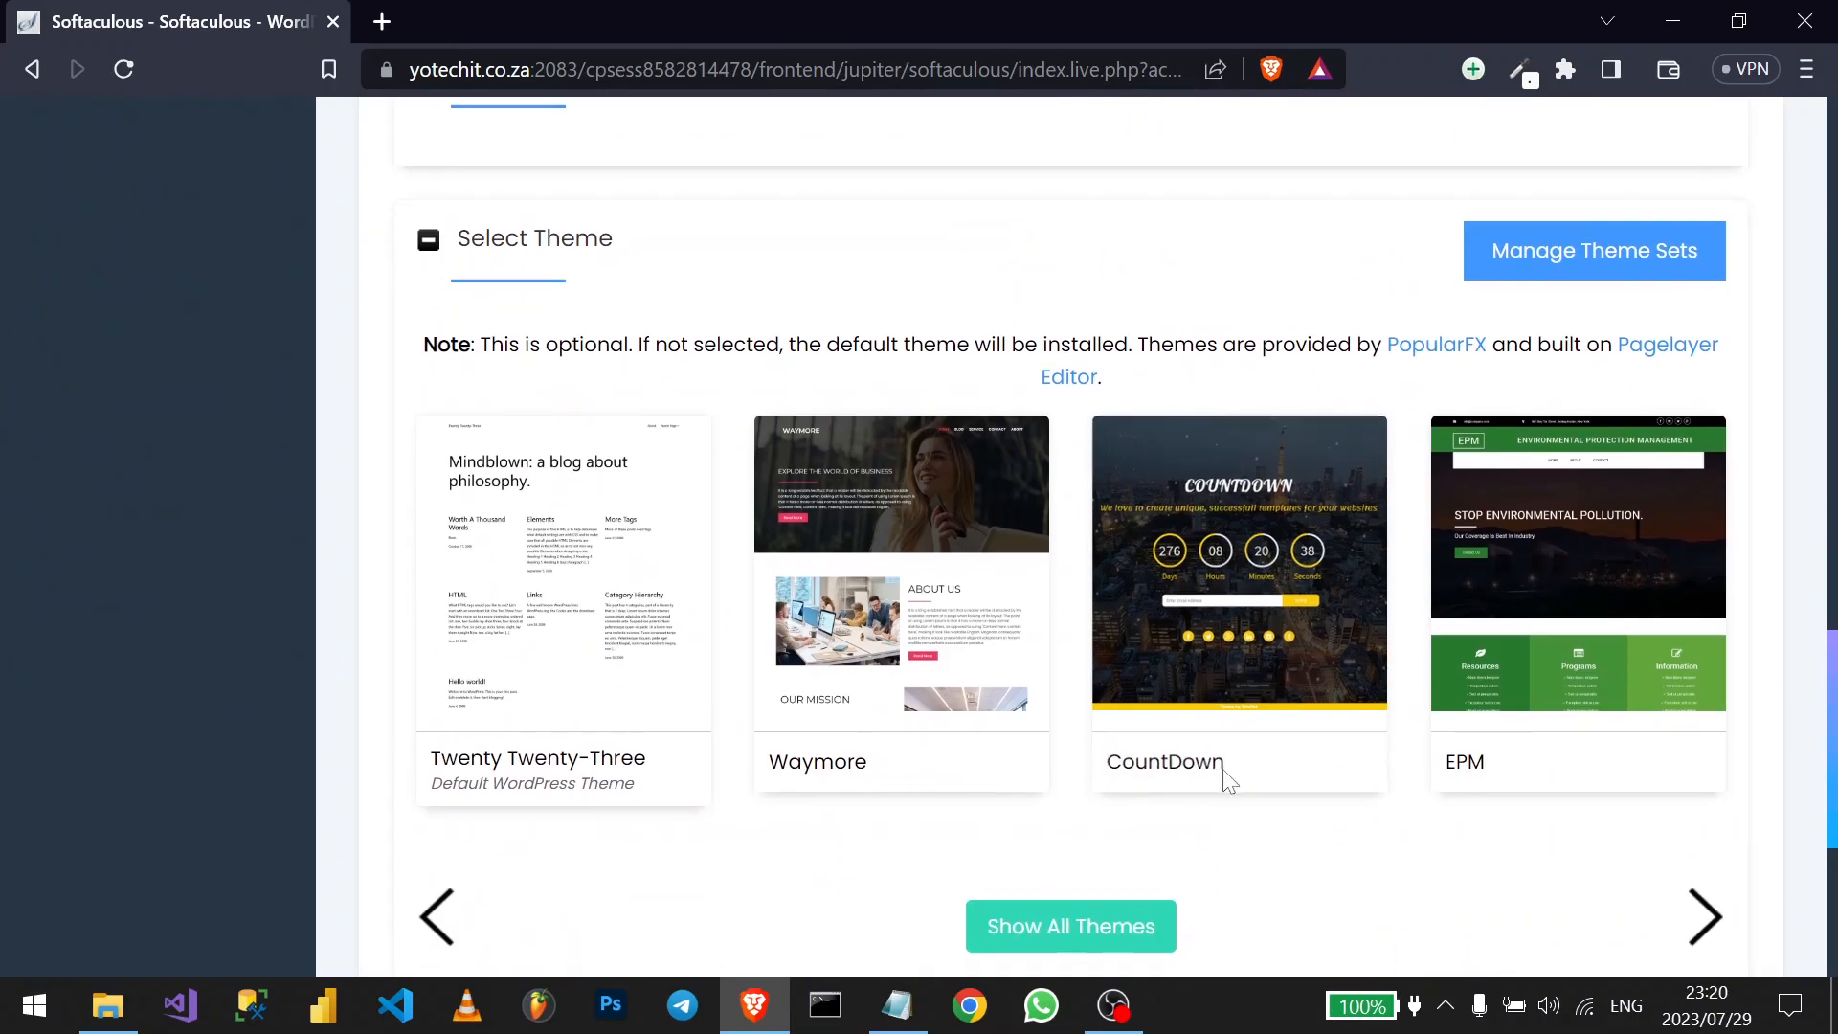
scroll(1223, 782, down, 3)
click(1056, 748)
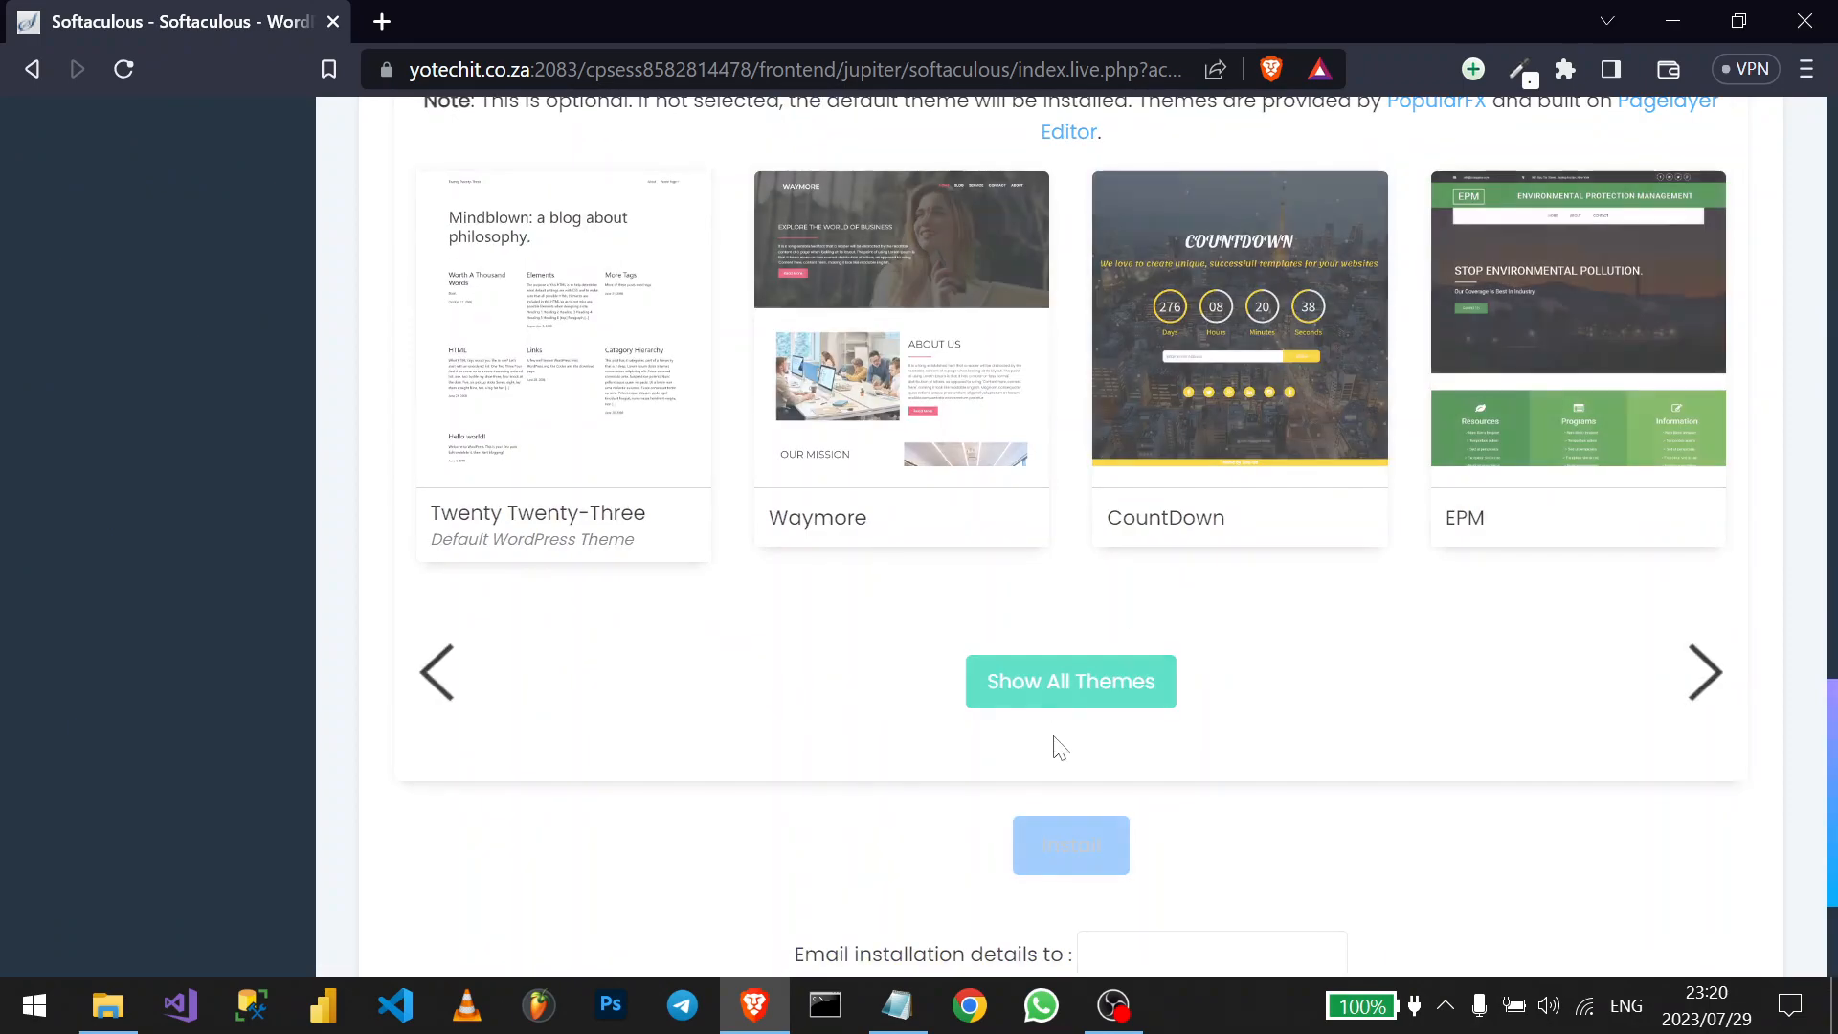
scroll(1061, 748, up, 2)
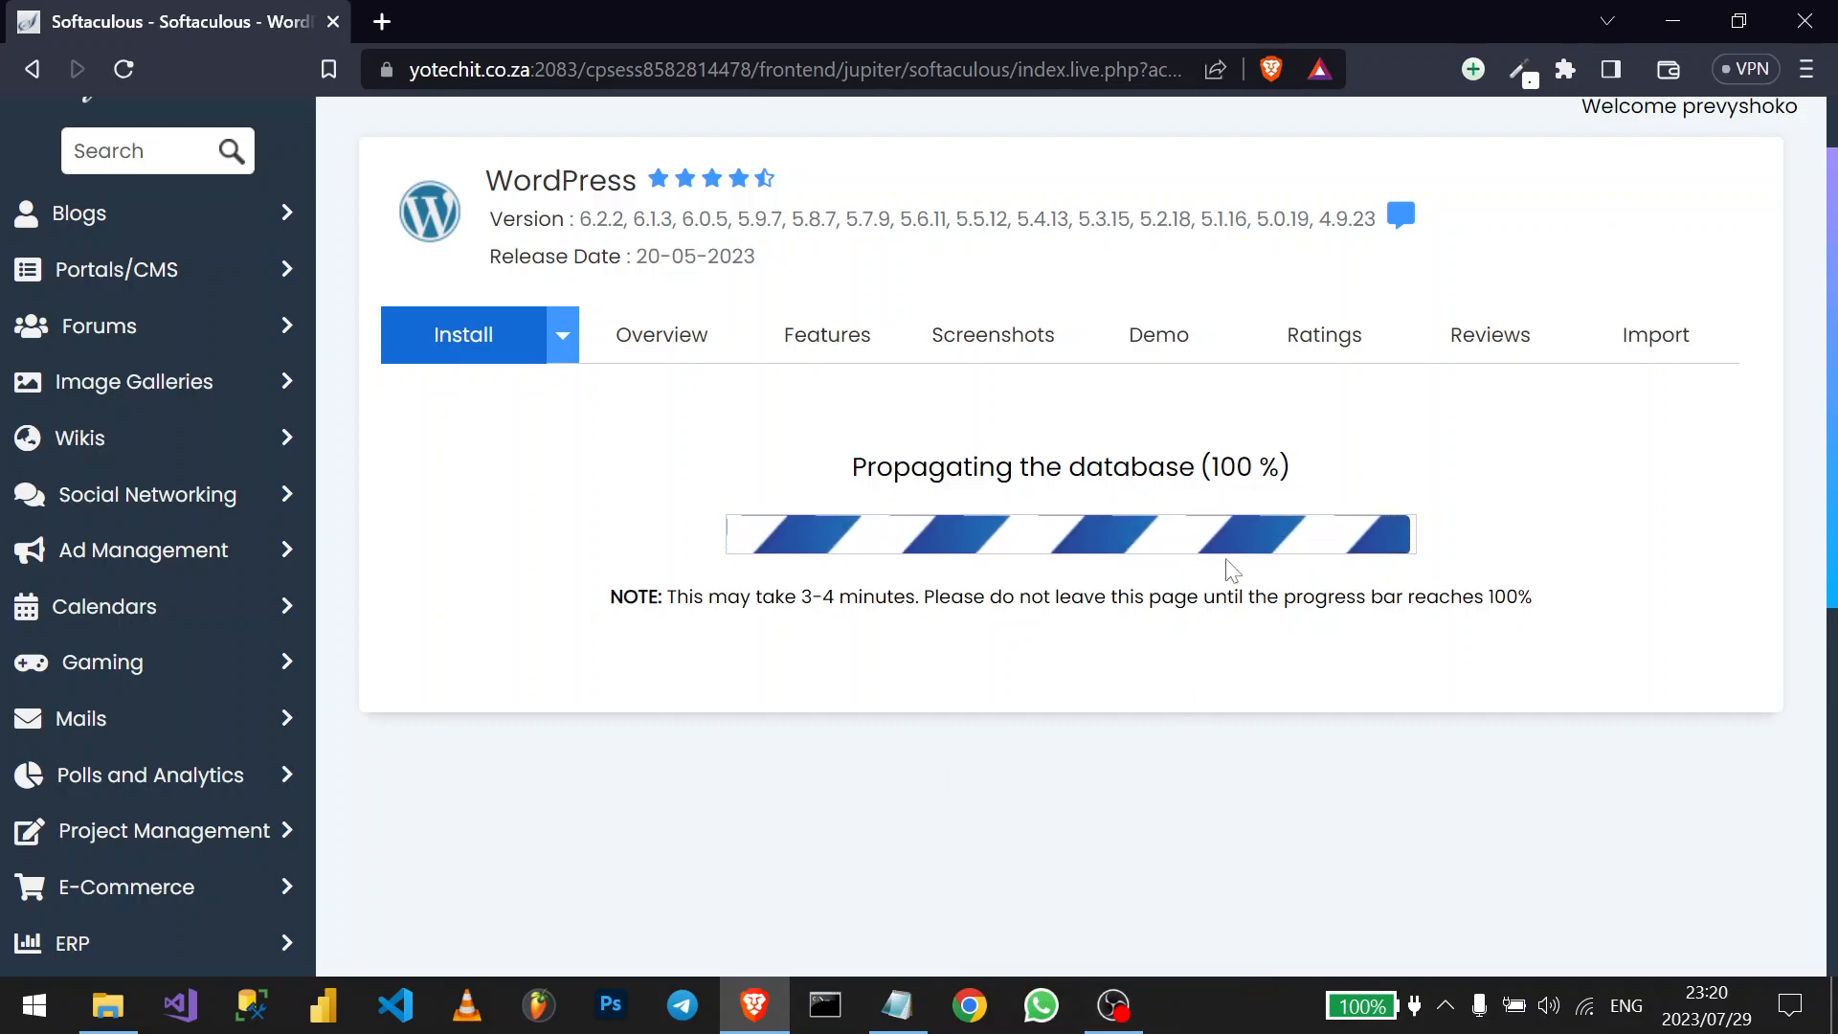
scroll(1226, 560, down, 3)
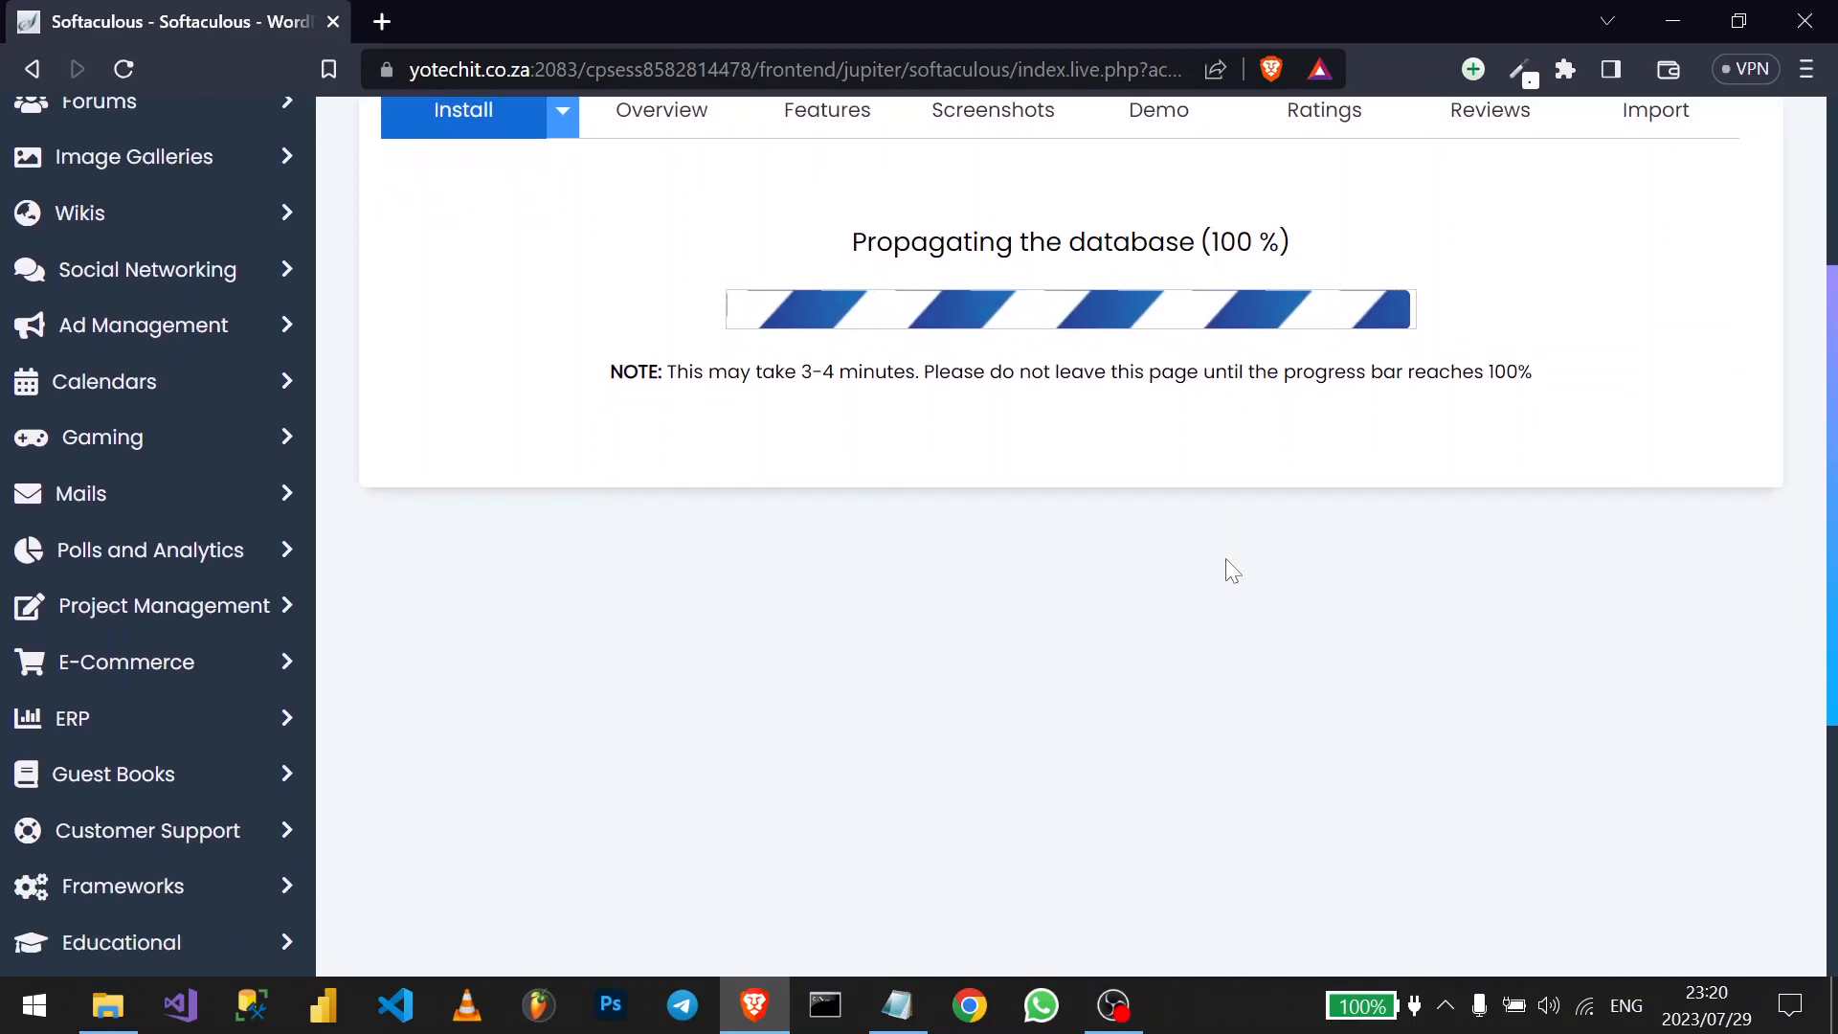
scroll(1226, 560, up, 2)
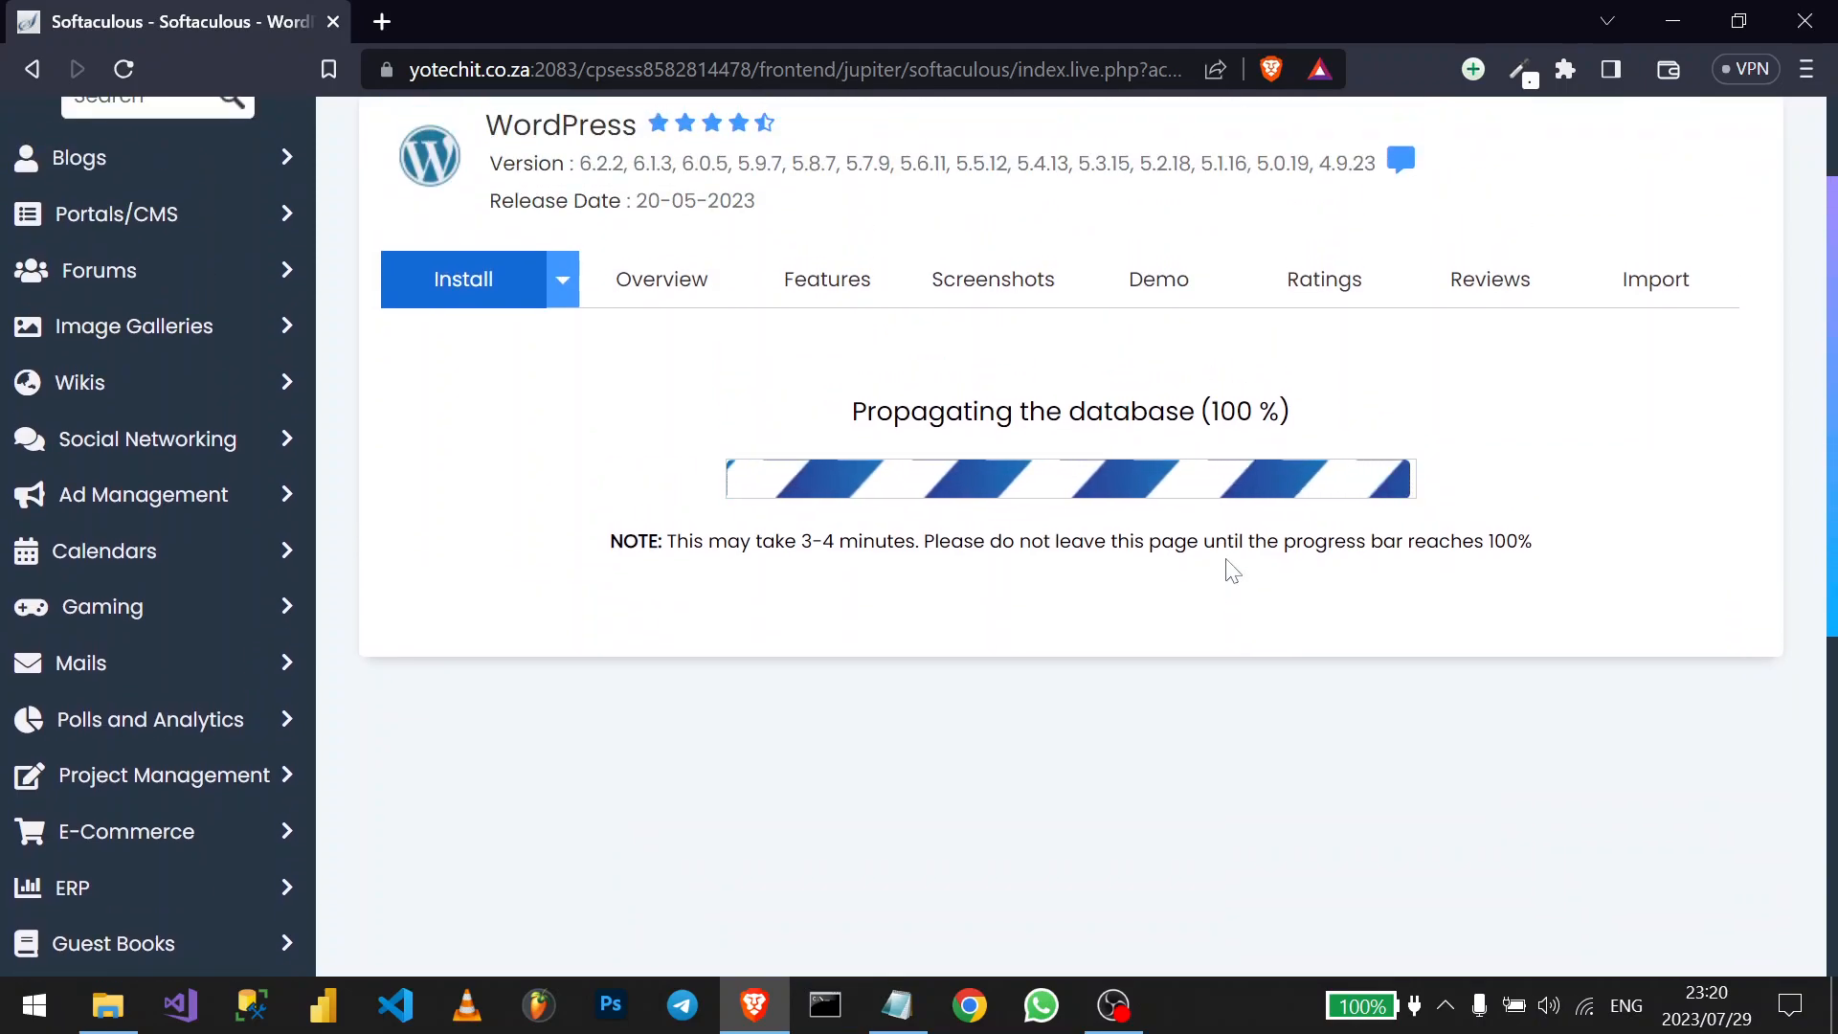
click(1127, 980)
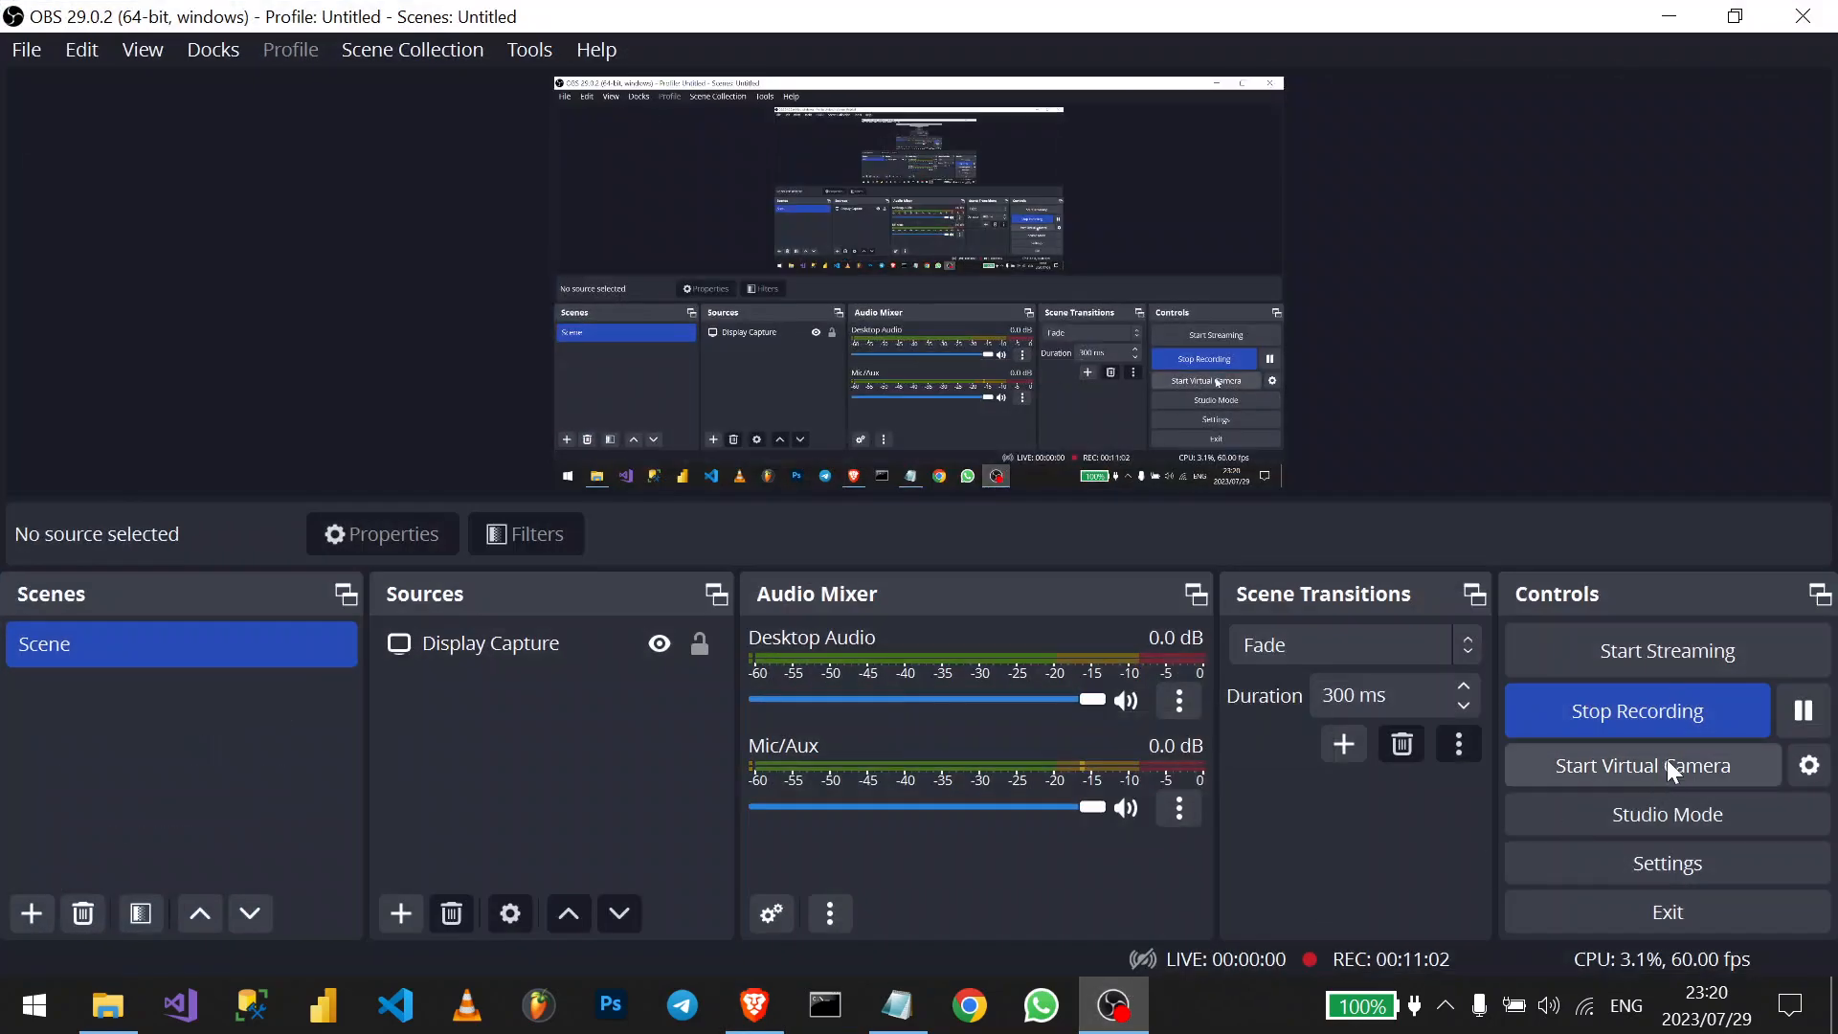